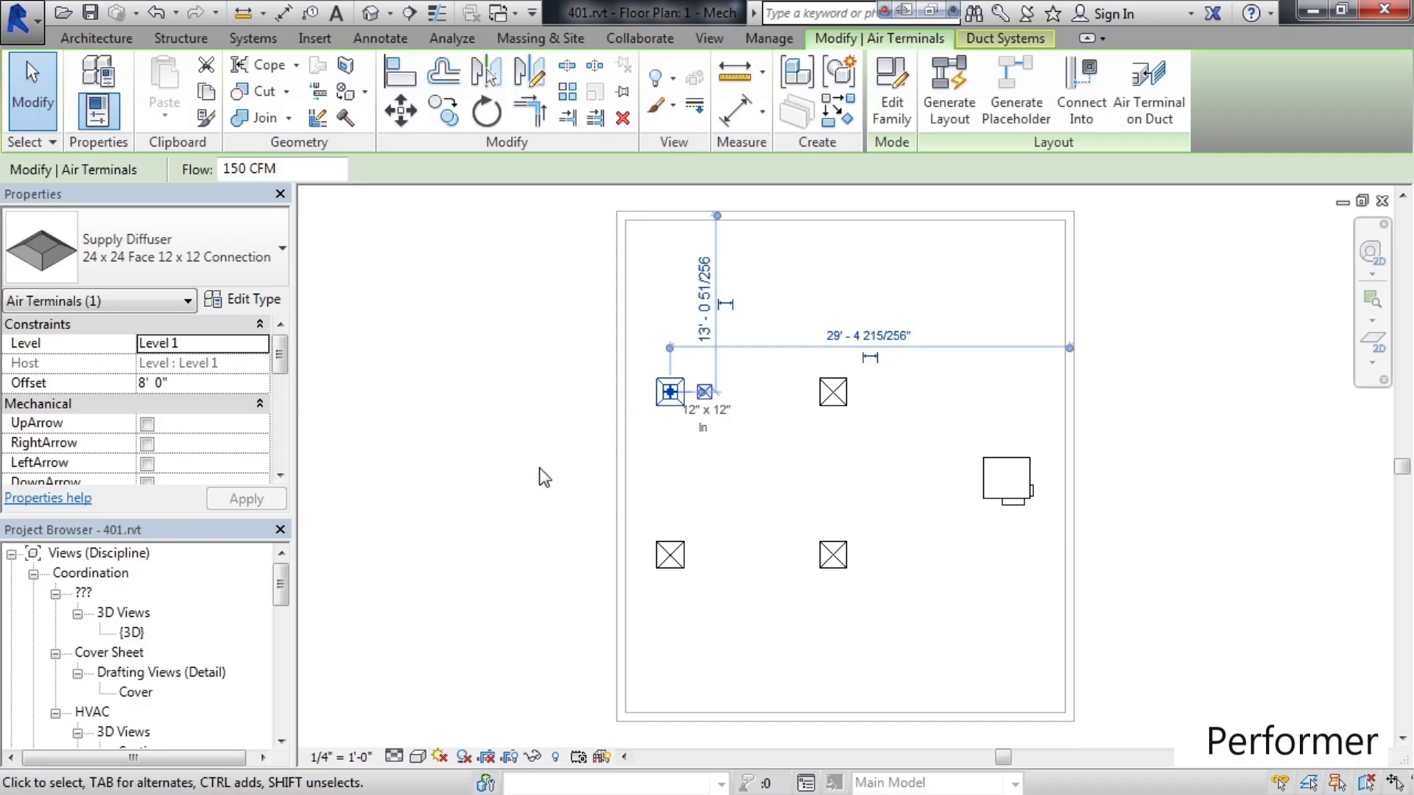
# Step: Select the two upper supply diffusers together in the floor plan and clear the selection
pyautogui.press('Escape')
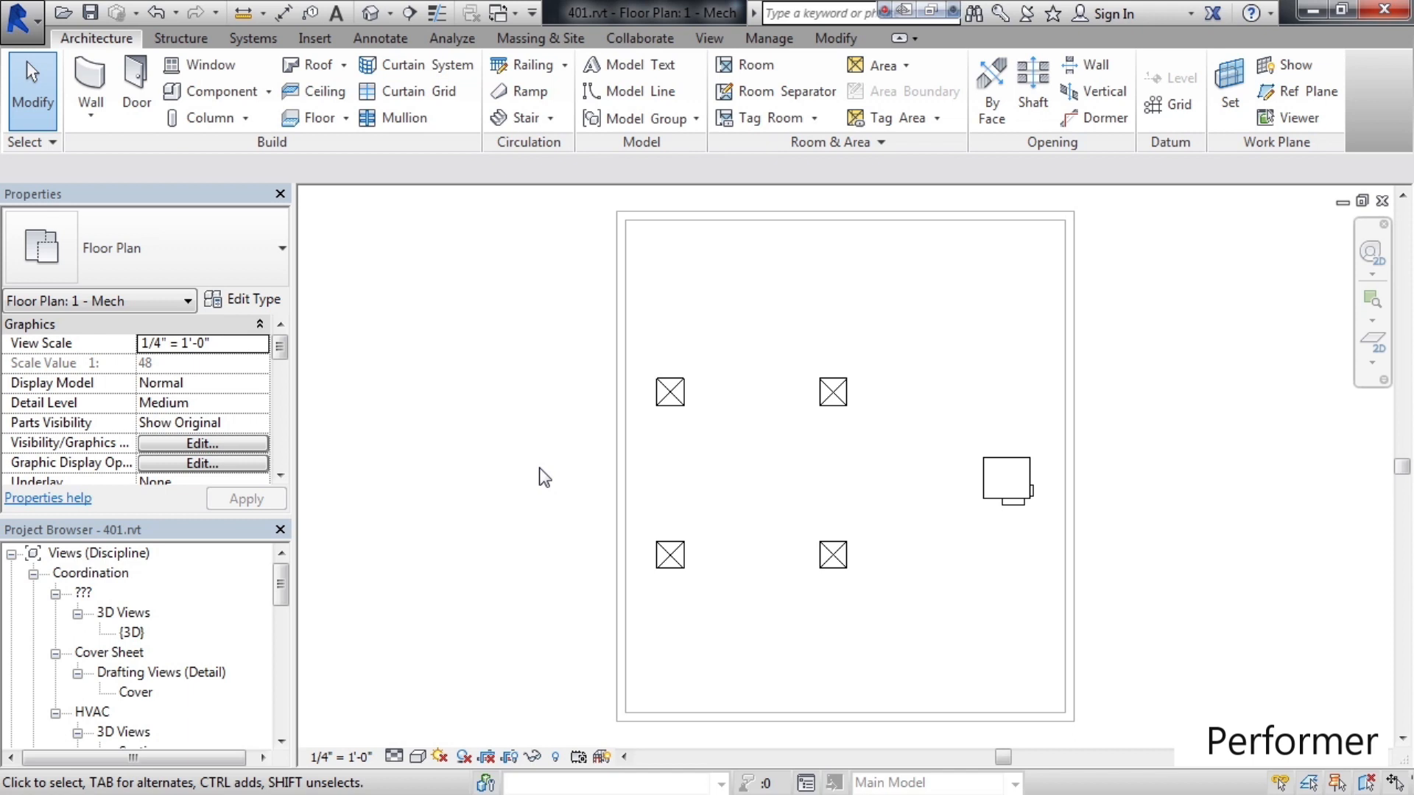
pyautogui.click(670, 394)
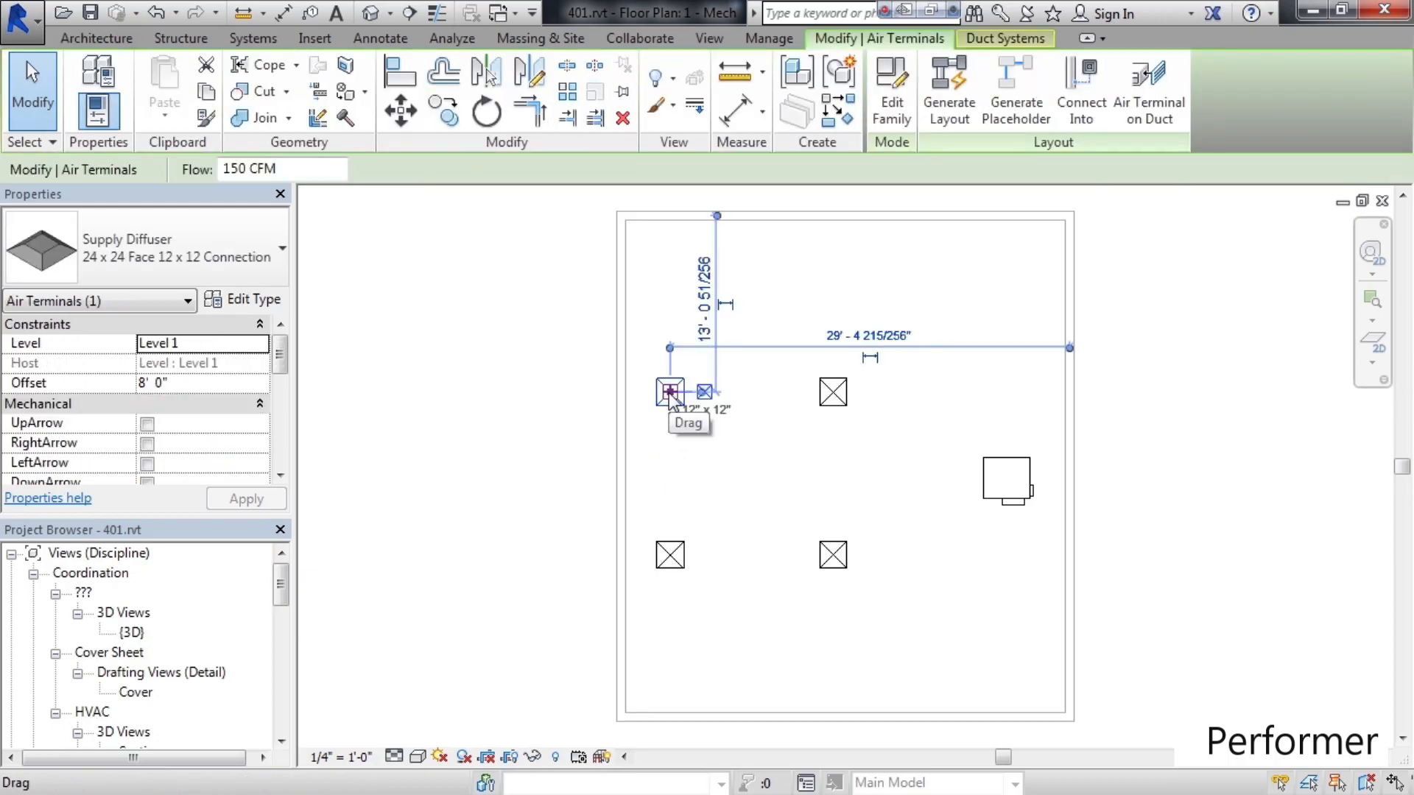
pyautogui.keyDown('ctrl'); pyautogui.click(835, 394); pyautogui.keyUp('ctrl')
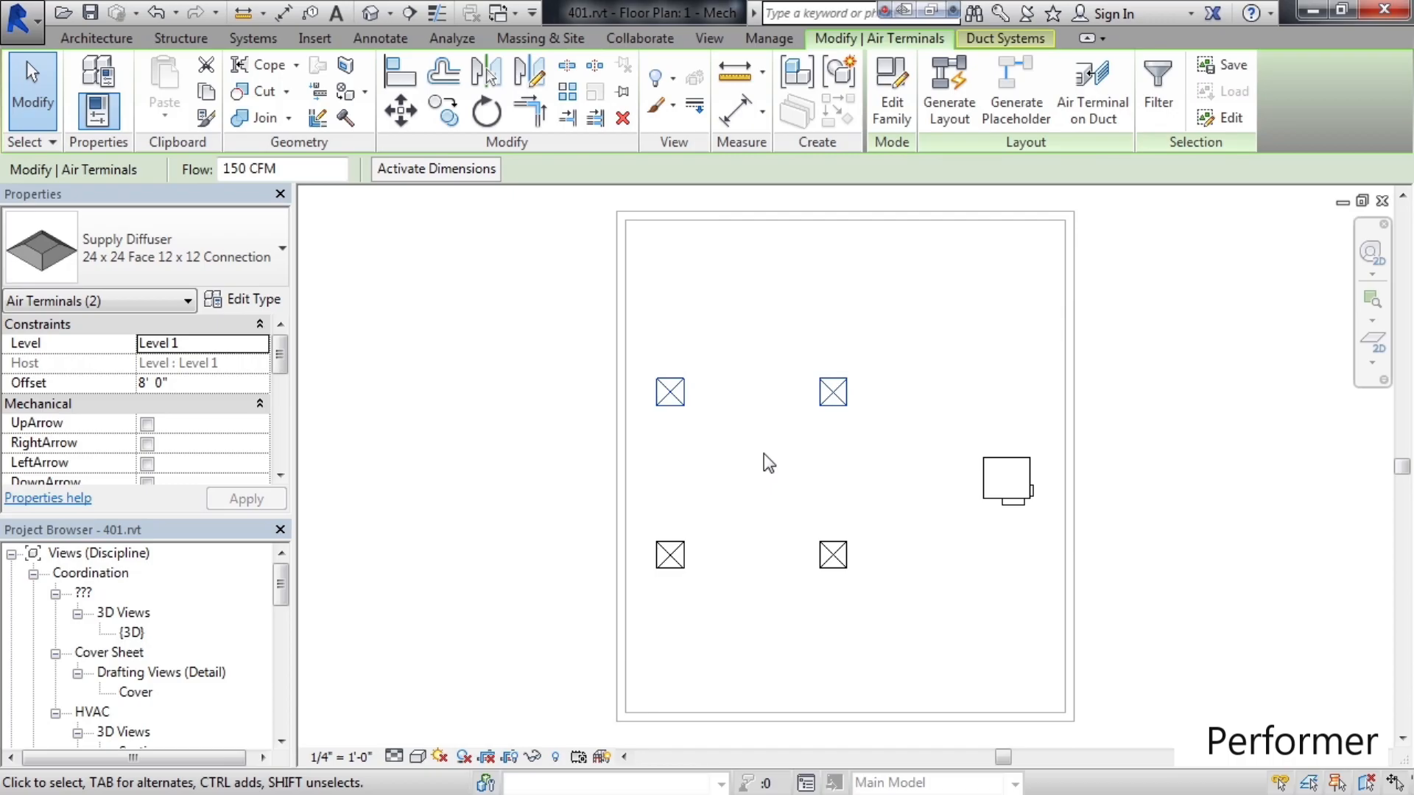
pyautogui.press('Escape')
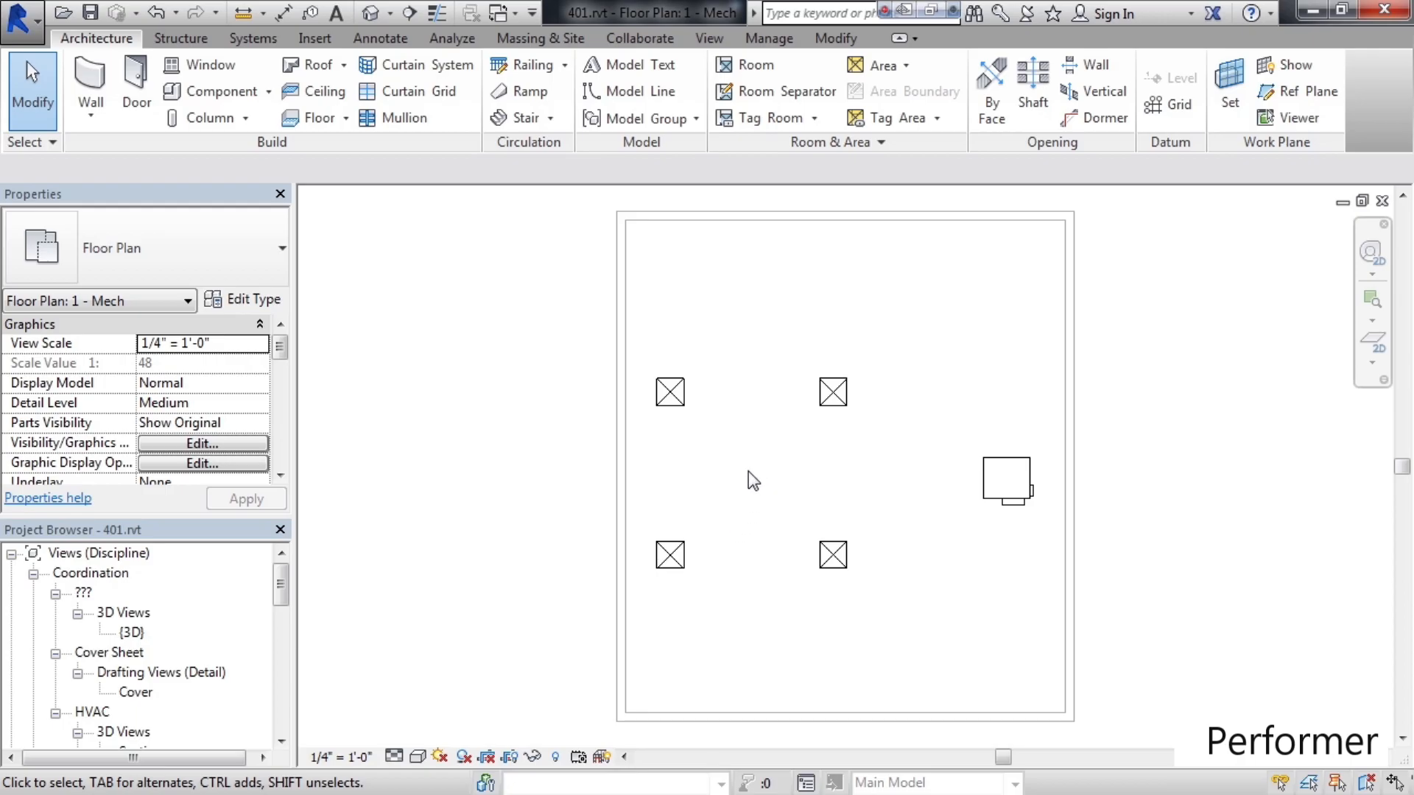
# Step: Try selecting supply diffusers with selection windows drawn around or across them, clearing the selection after each attempt
pyautogui.moveTo(748, 472)
pyautogui.mouseDown()
pyautogui.moveTo(819, 379)
pyautogui.moveTo(881, 350)
pyautogui.moveTo(890, 335)
pyautogui.moveTo(873, 308)
pyautogui.moveTo(803, 308)
pyautogui.moveTo(794, 324)
pyautogui.moveTo(851, 330)
pyautogui.moveTo(568, 326)
pyautogui.moveTo(843, 333)
pyautogui.moveTo(820, 329)
pyautogui.moveTo(909, 308)
pyautogui.mouseUp()
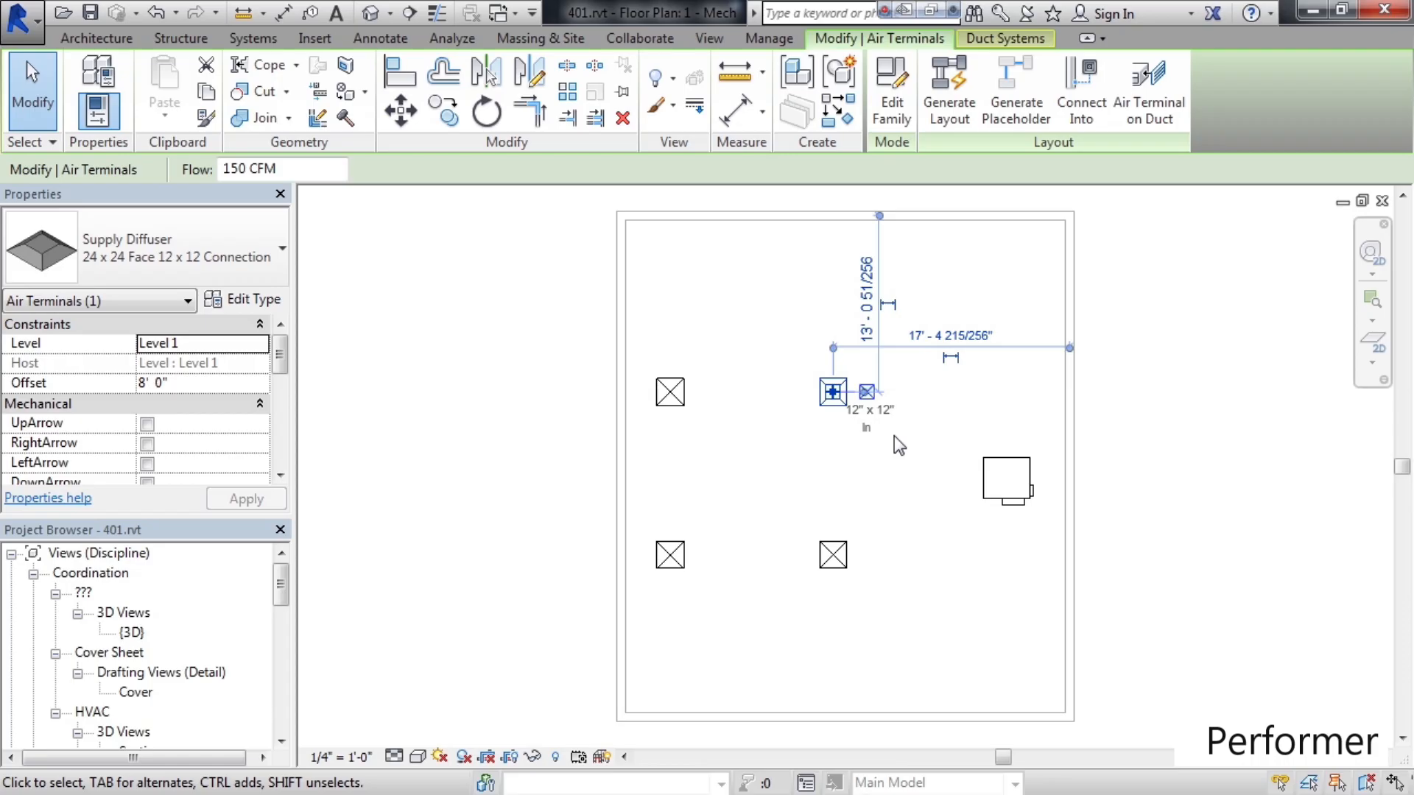
pyautogui.press('Escape')
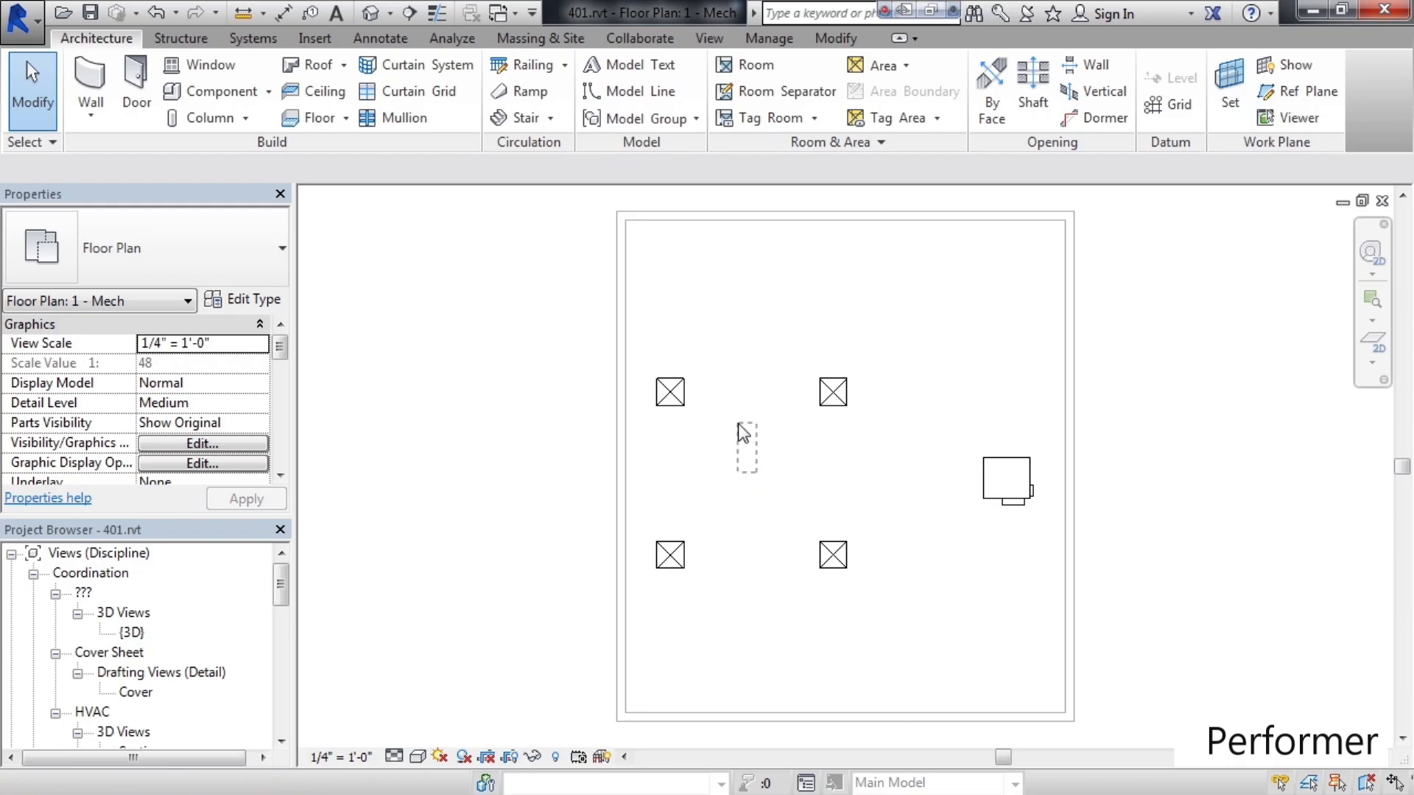
pyautogui.moveTo(681, 363); pyautogui.dragTo(669, 311)
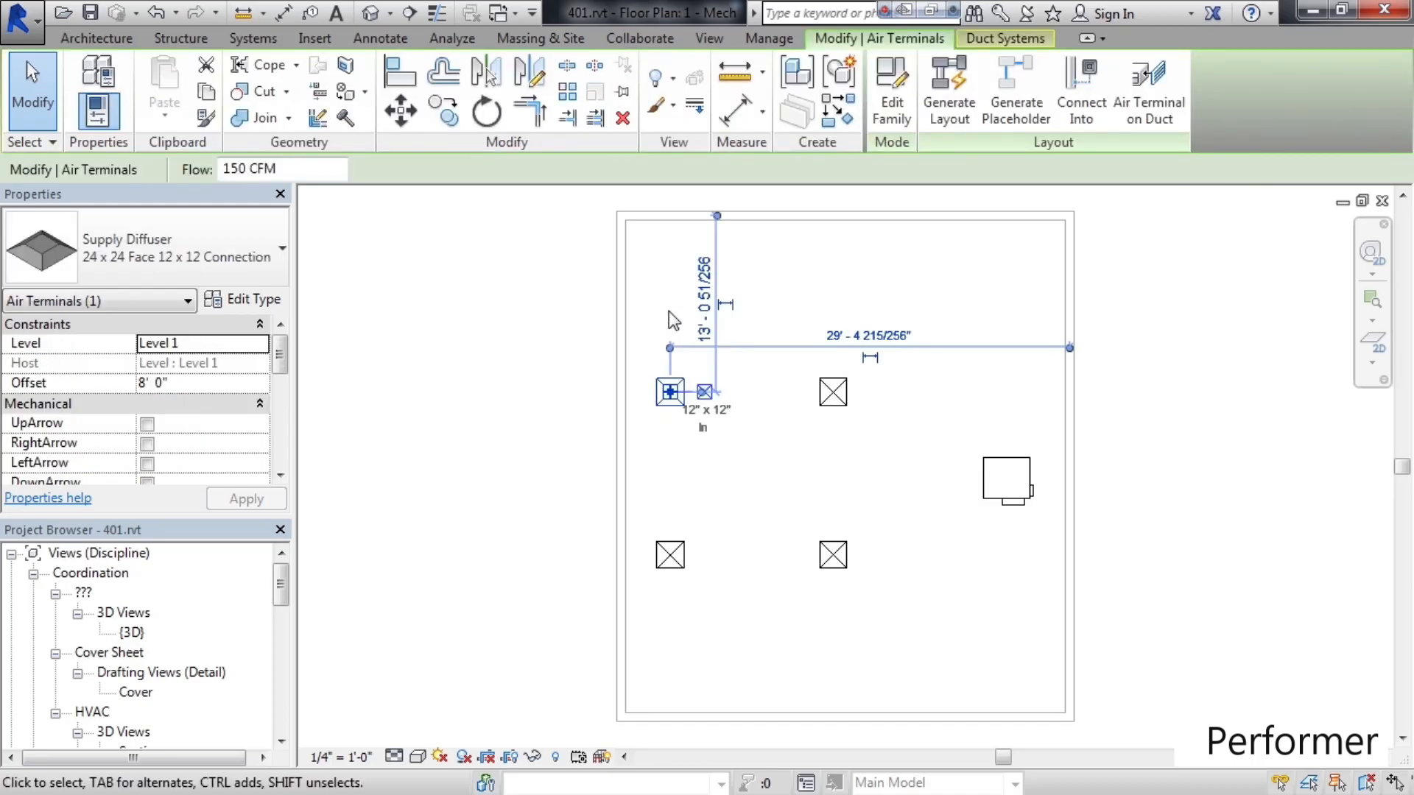
pyautogui.click(523, 383)
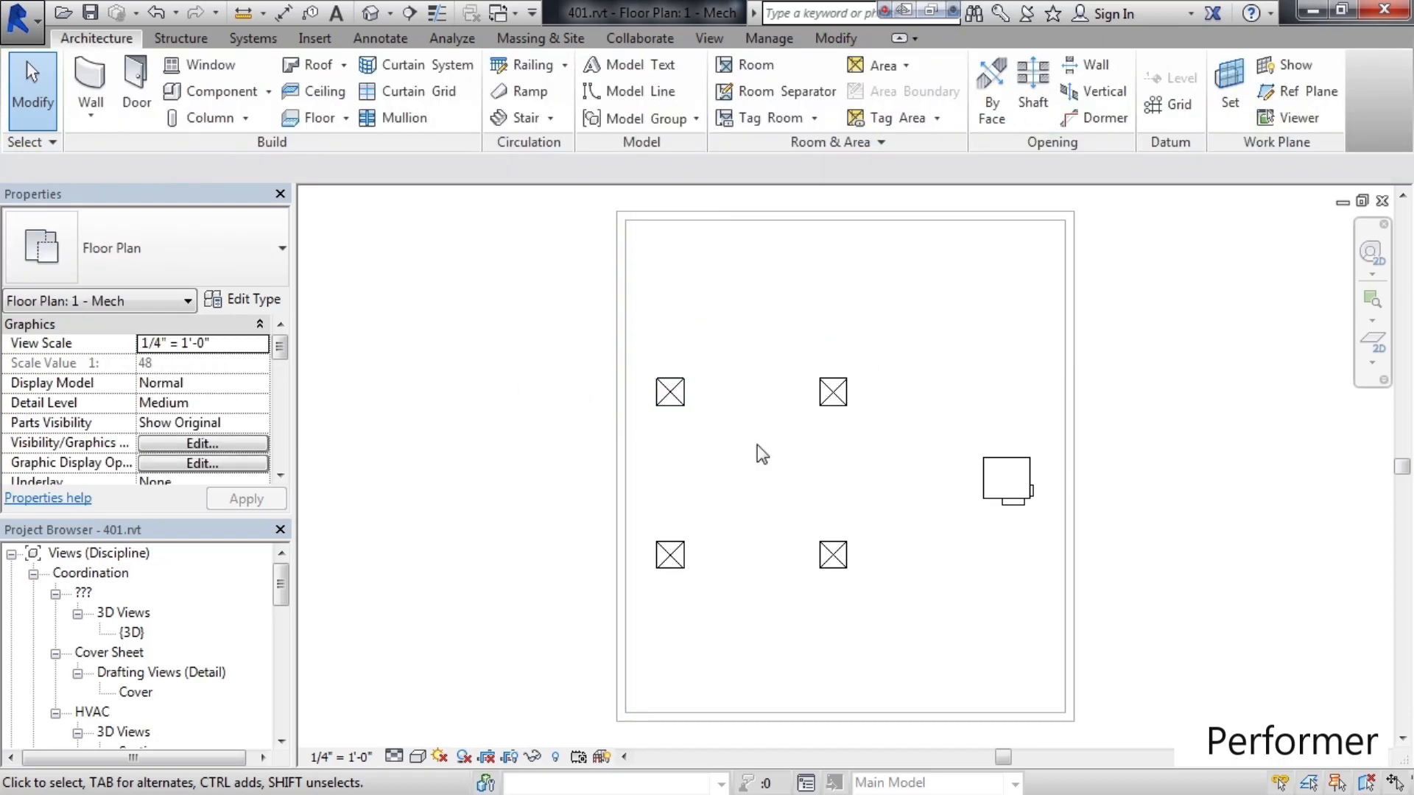
pyautogui.moveTo(919, 621); pyautogui.dragTo(798, 489)
pyautogui.press('Escape')
# Step: Select all instances of the upper-left supply diffuser's type that are visible in the view, and clear the selection
pyautogui.click(674, 394)
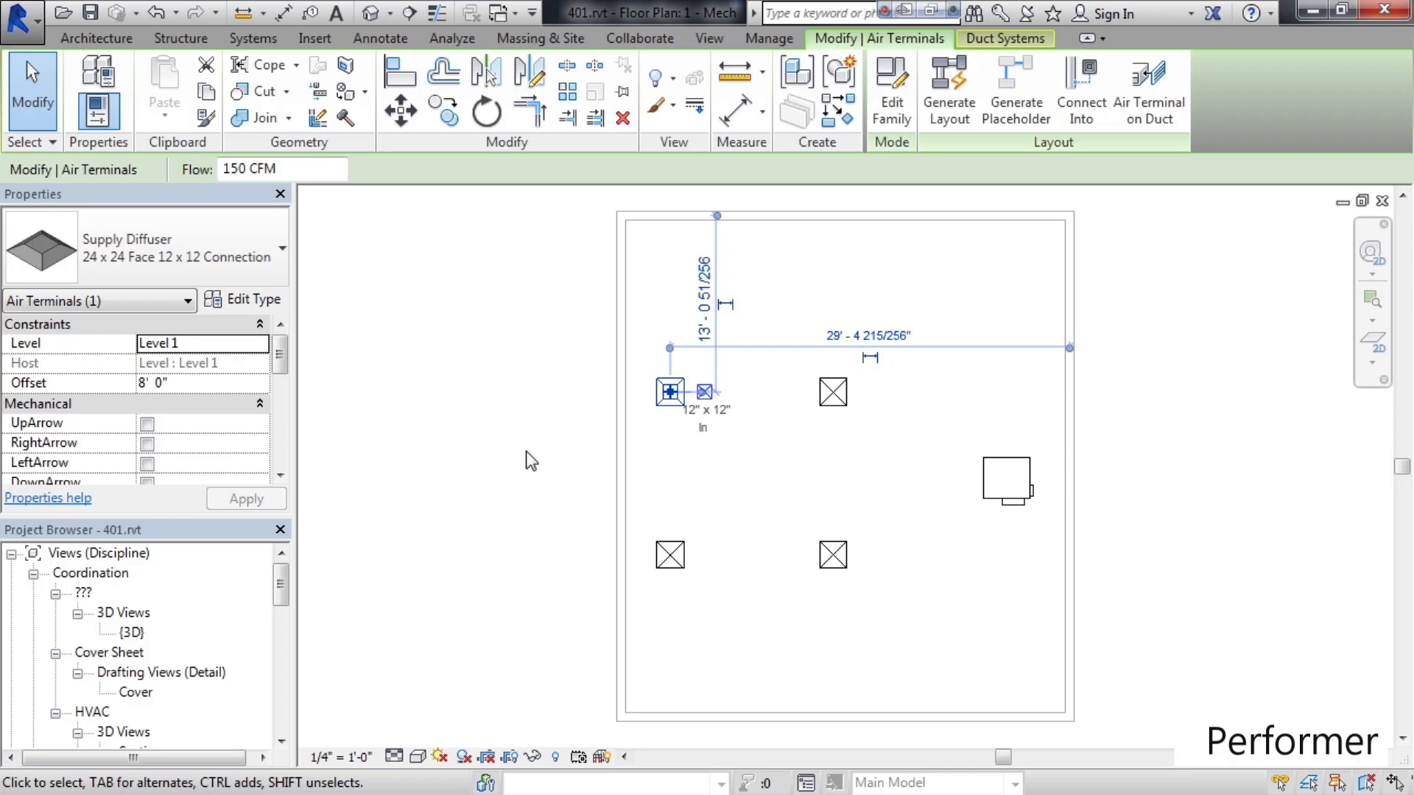
pyautogui.rightClick(531, 461)
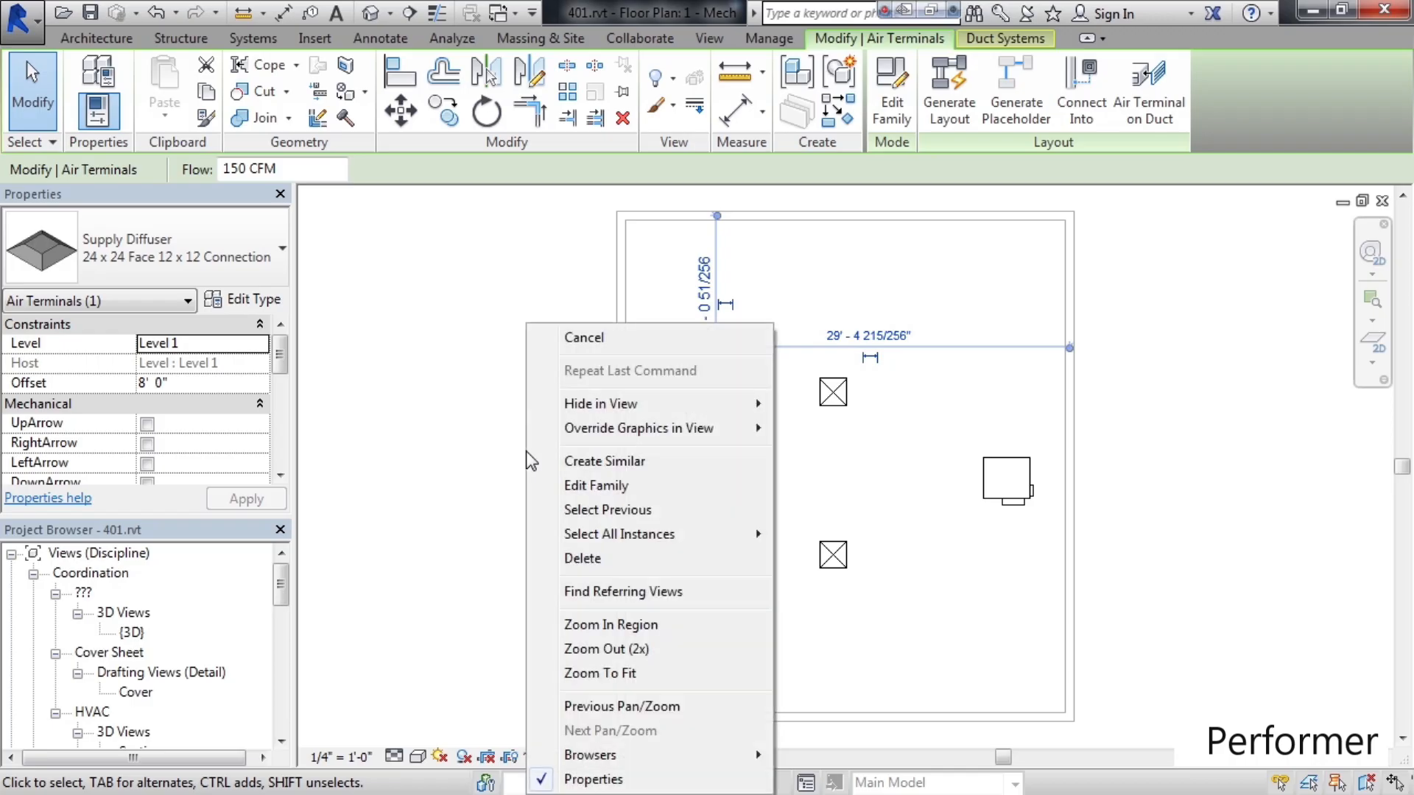
pyautogui.moveTo(617, 541)
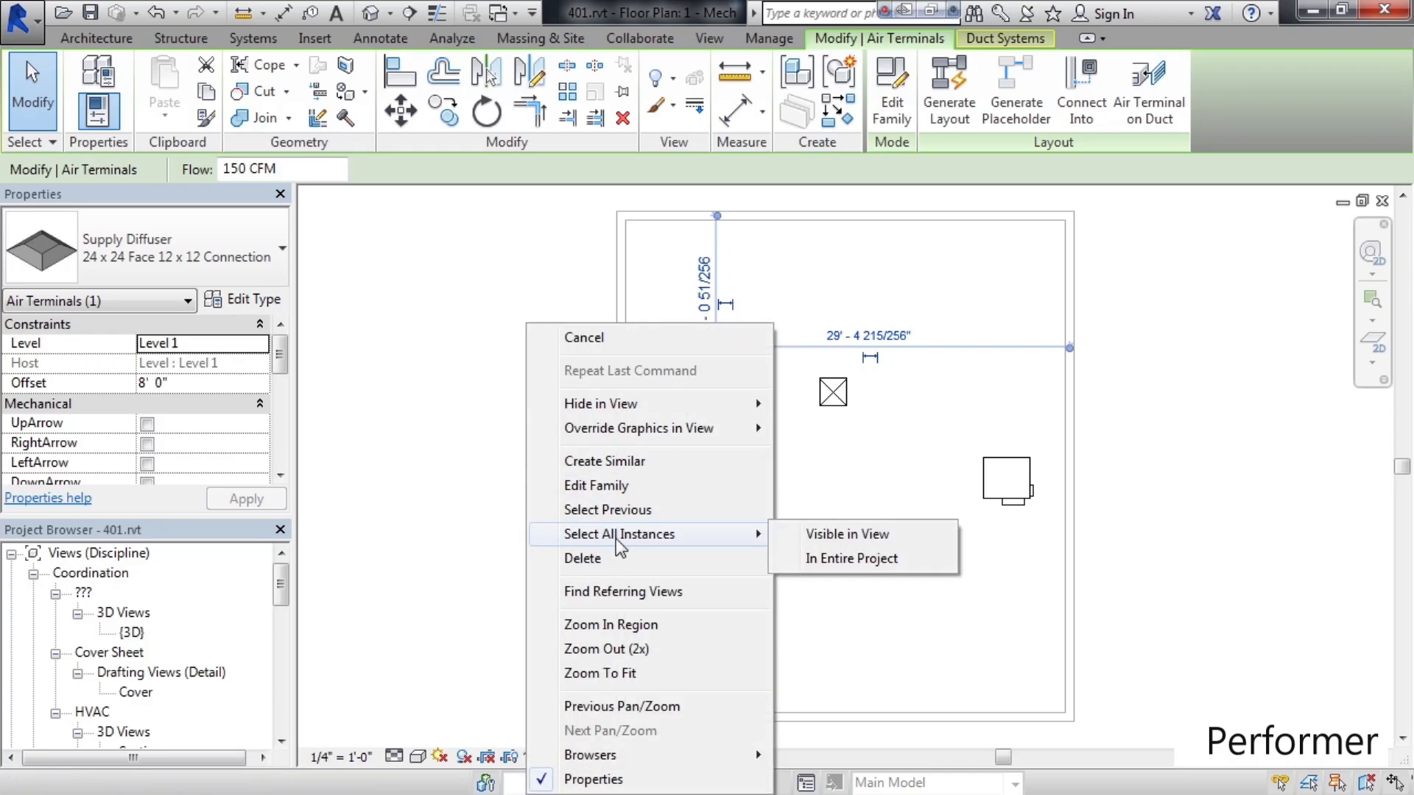
pyautogui.click(907, 536)
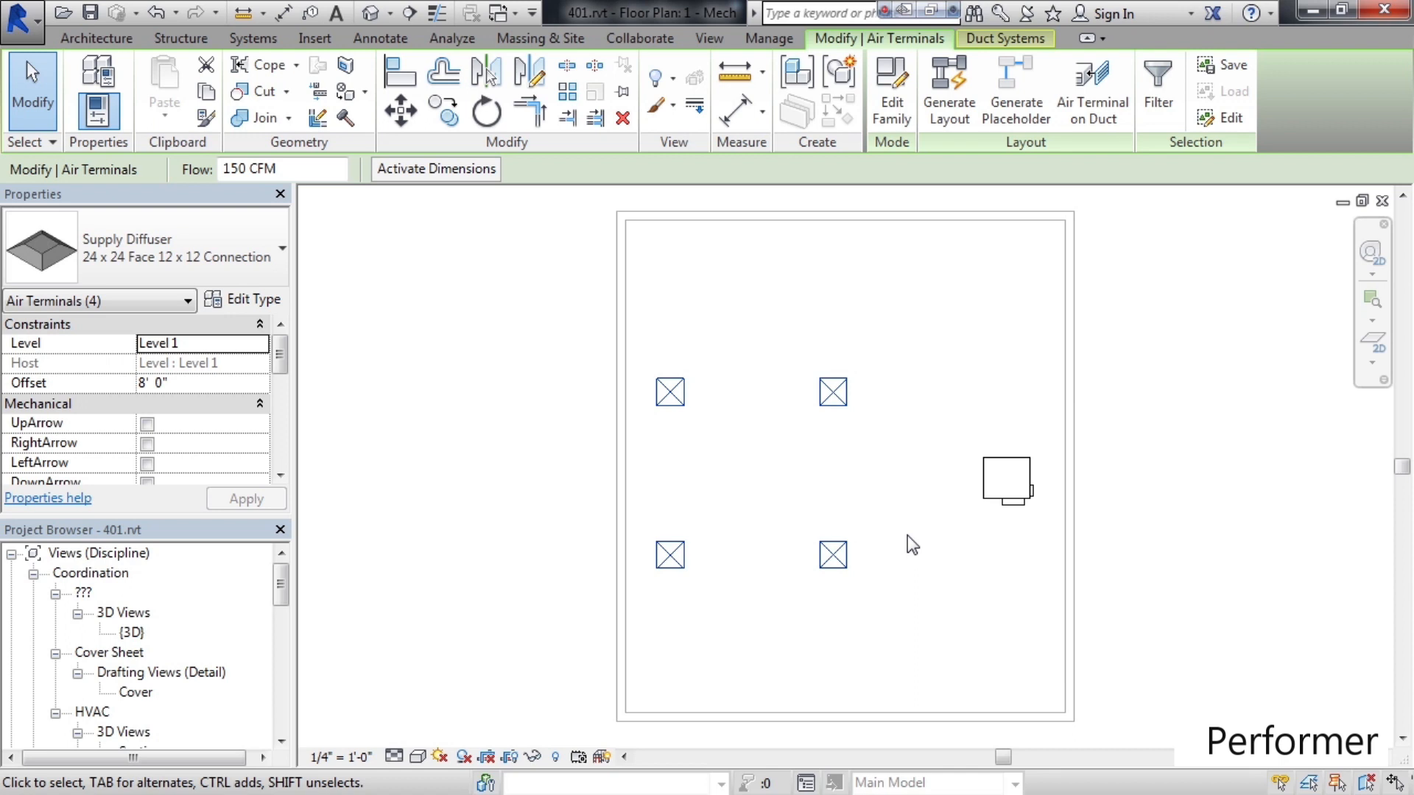
pyautogui.click(759, 492)
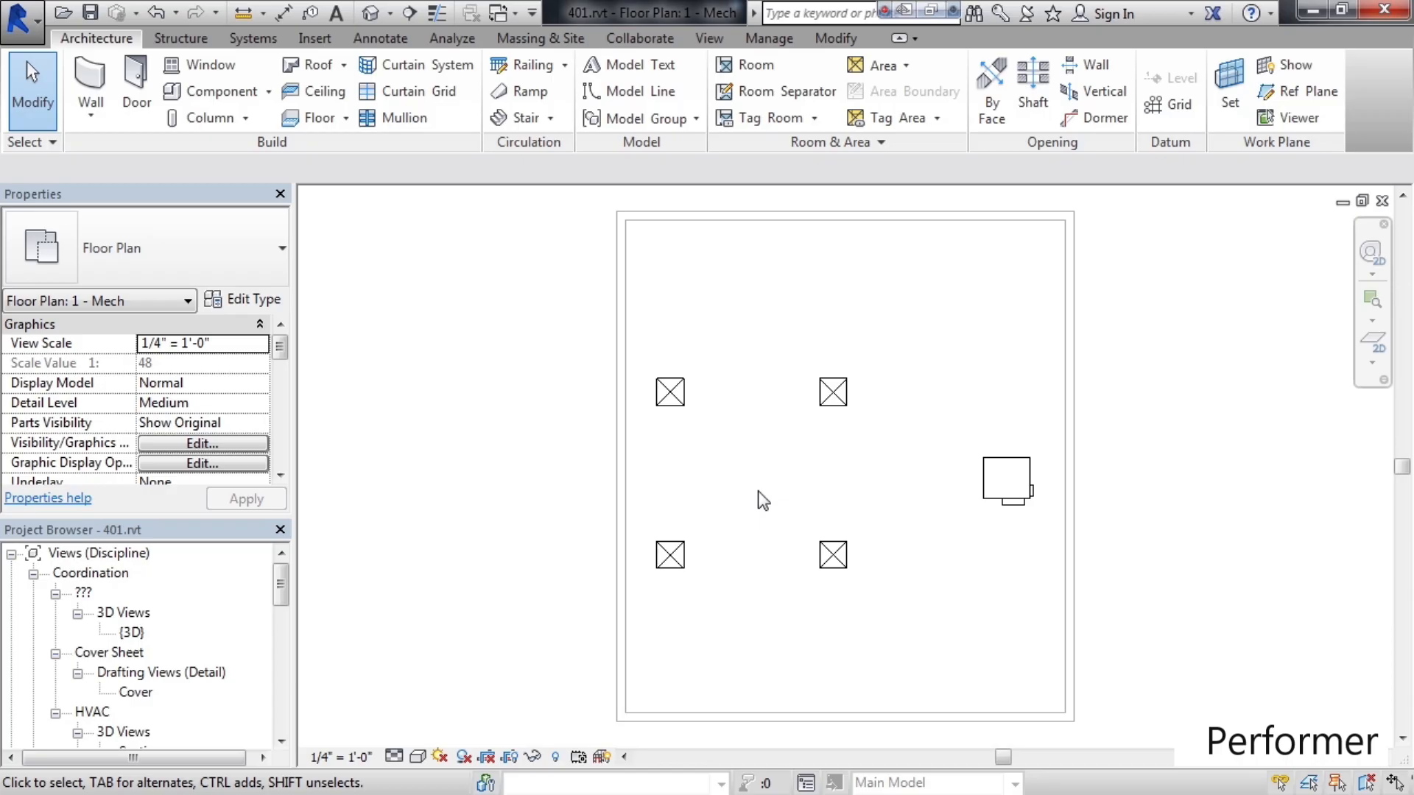
# Step: Restore the previous selection of supply diffusers with Select Previous and clear it again
pyautogui.rightClick(763, 500)
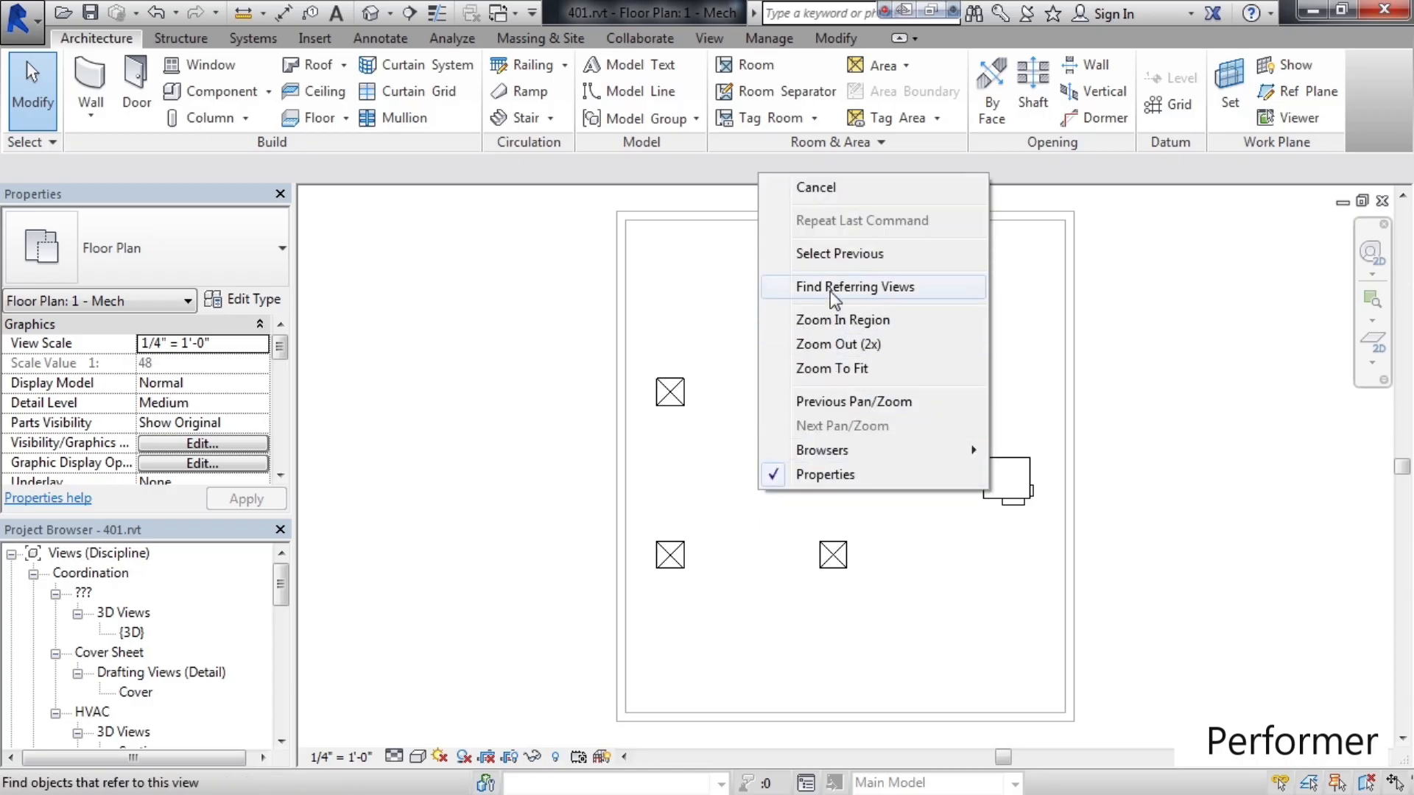
pyautogui.click(849, 254)
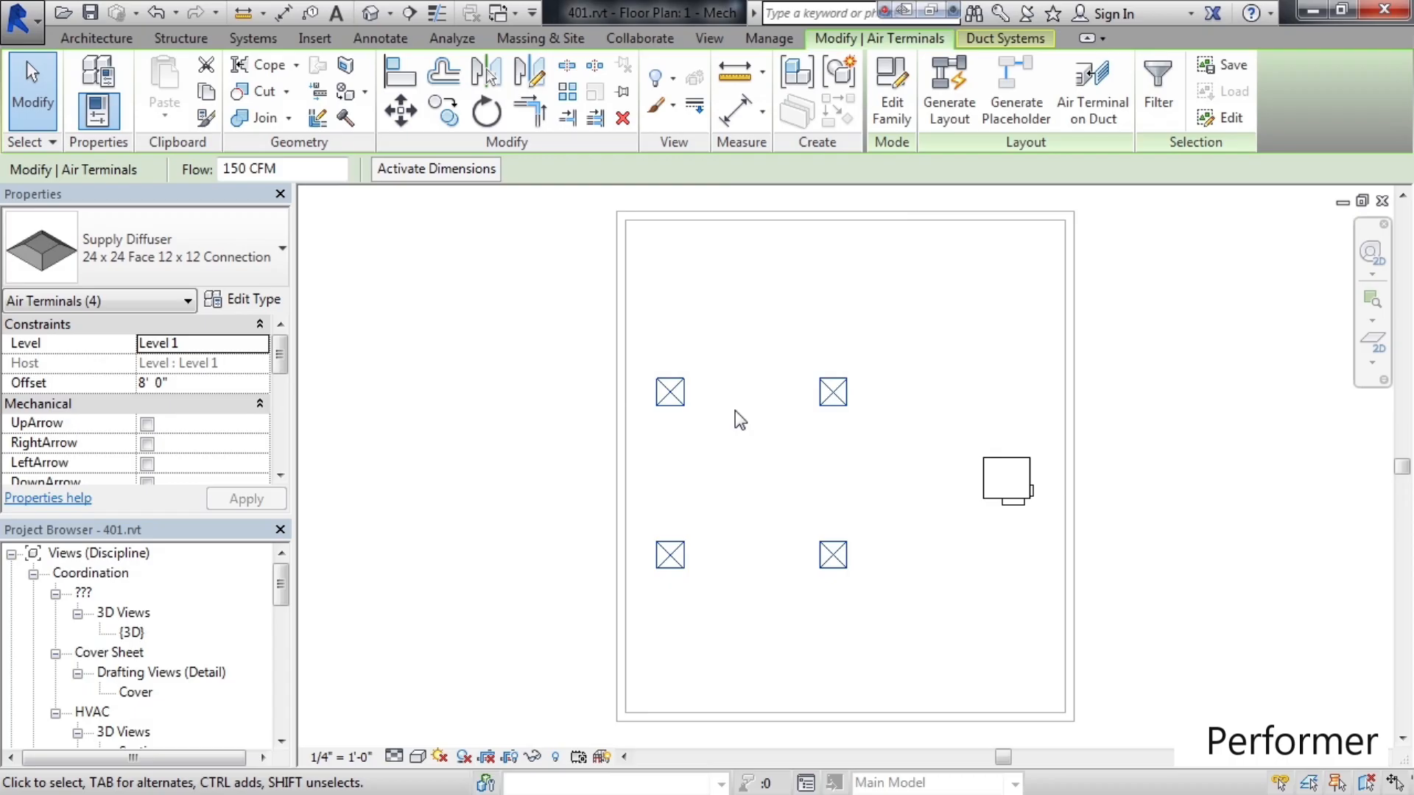
pyautogui.click(752, 450)
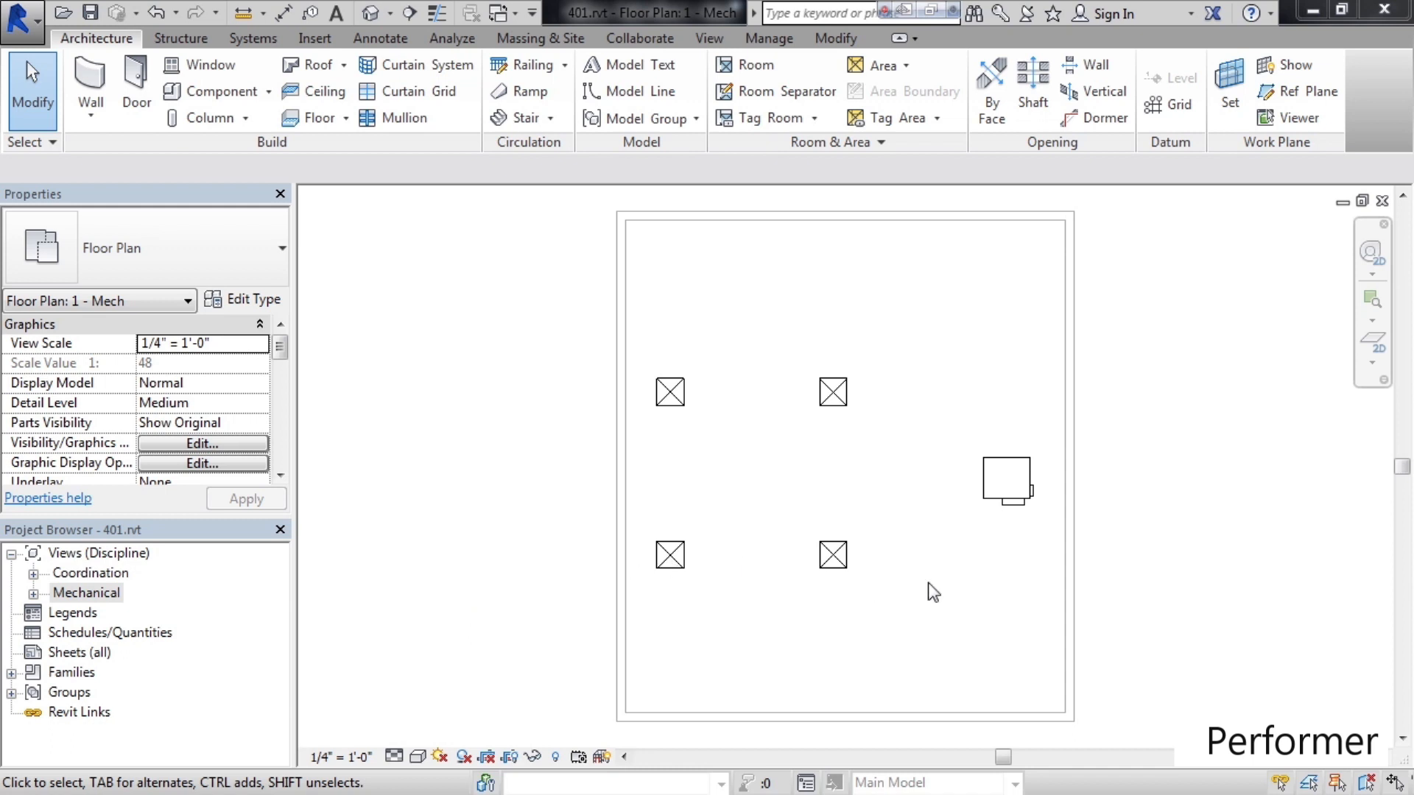
# Step: Select the diffusers and the mechanical unit together, and filter the selection down to Air Terminals only by excluding Mechanical Equipment
pyautogui.moveTo(1118, 629); pyautogui.dragTo(634, 322)
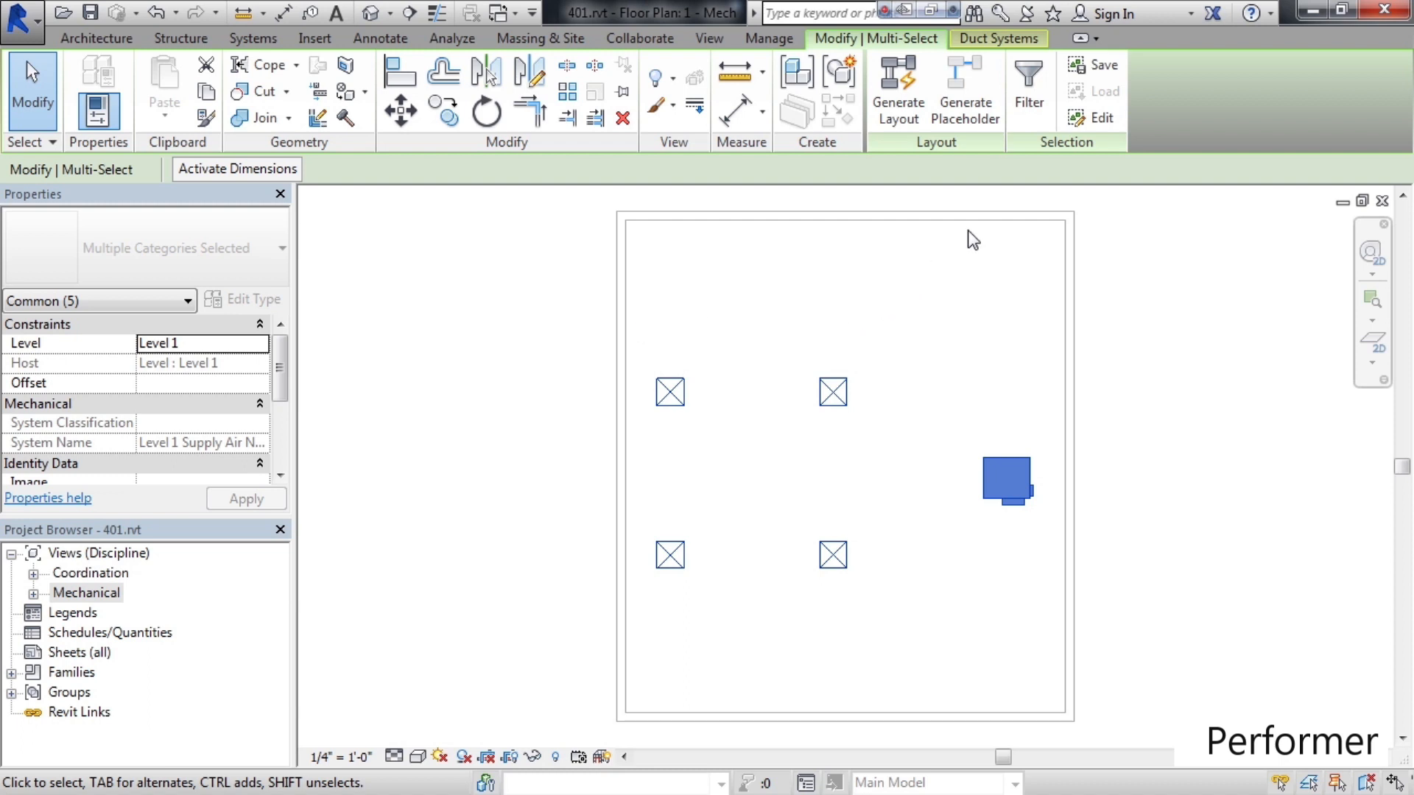
pyautogui.click(1031, 103)
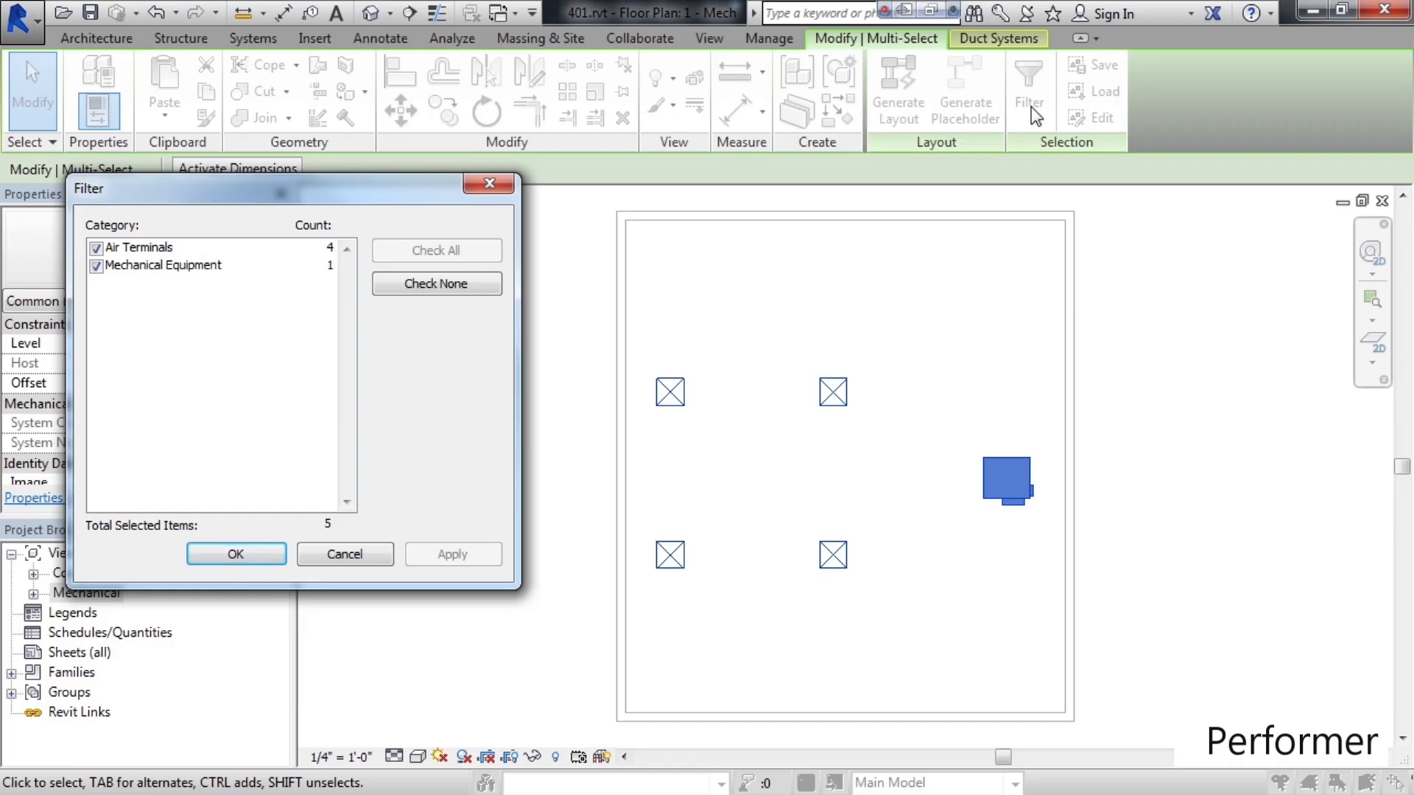
pyautogui.click(96, 267)
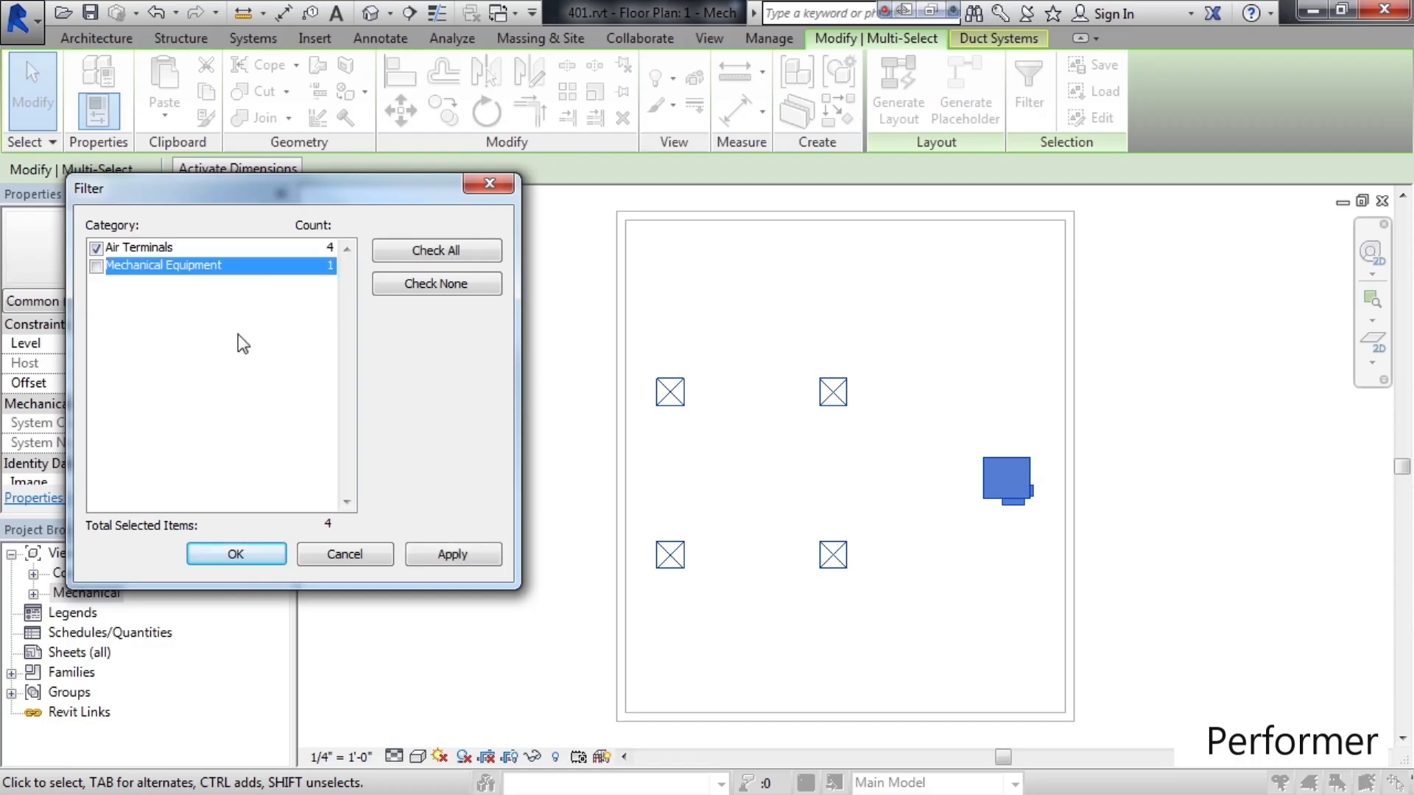
pyautogui.click(453, 555)
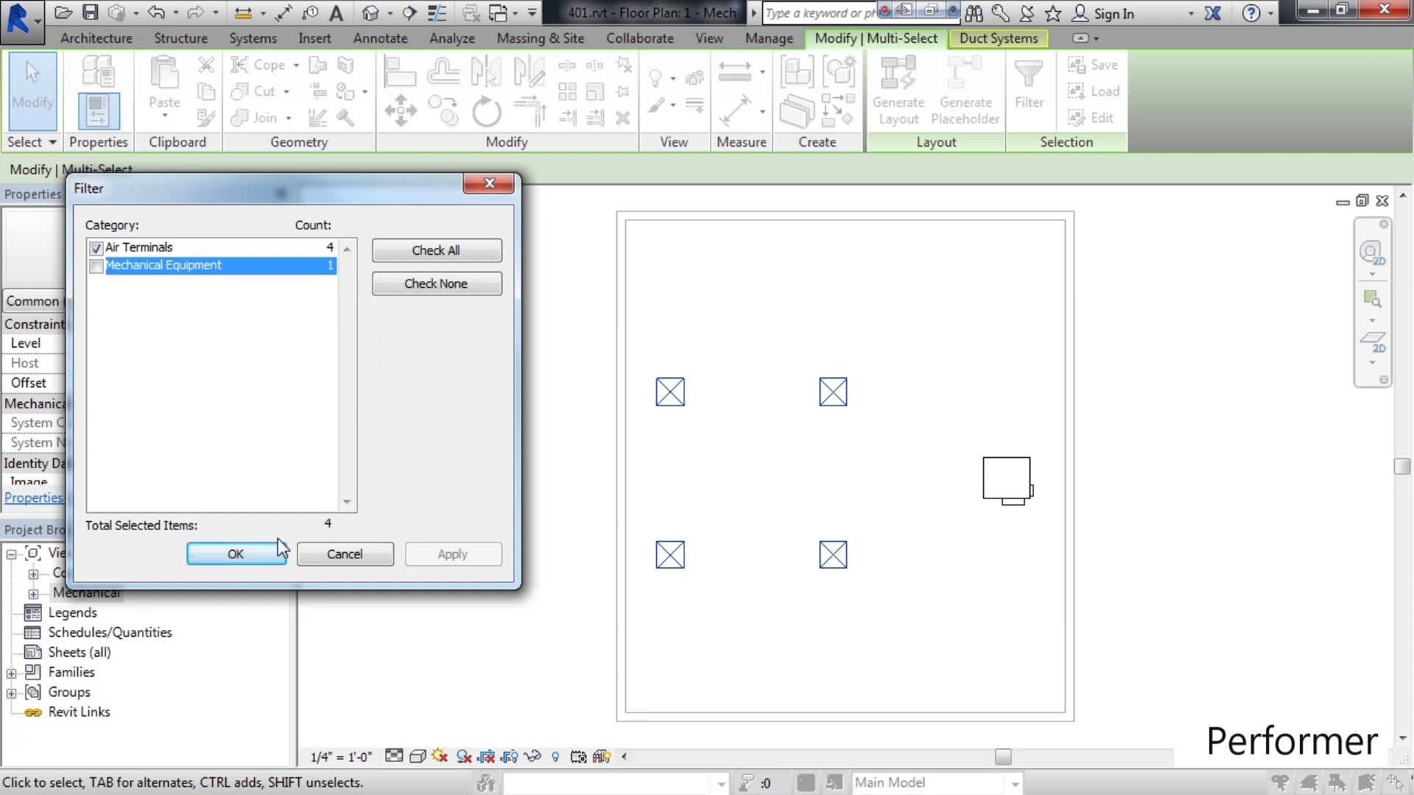
pyautogui.click(250, 552)
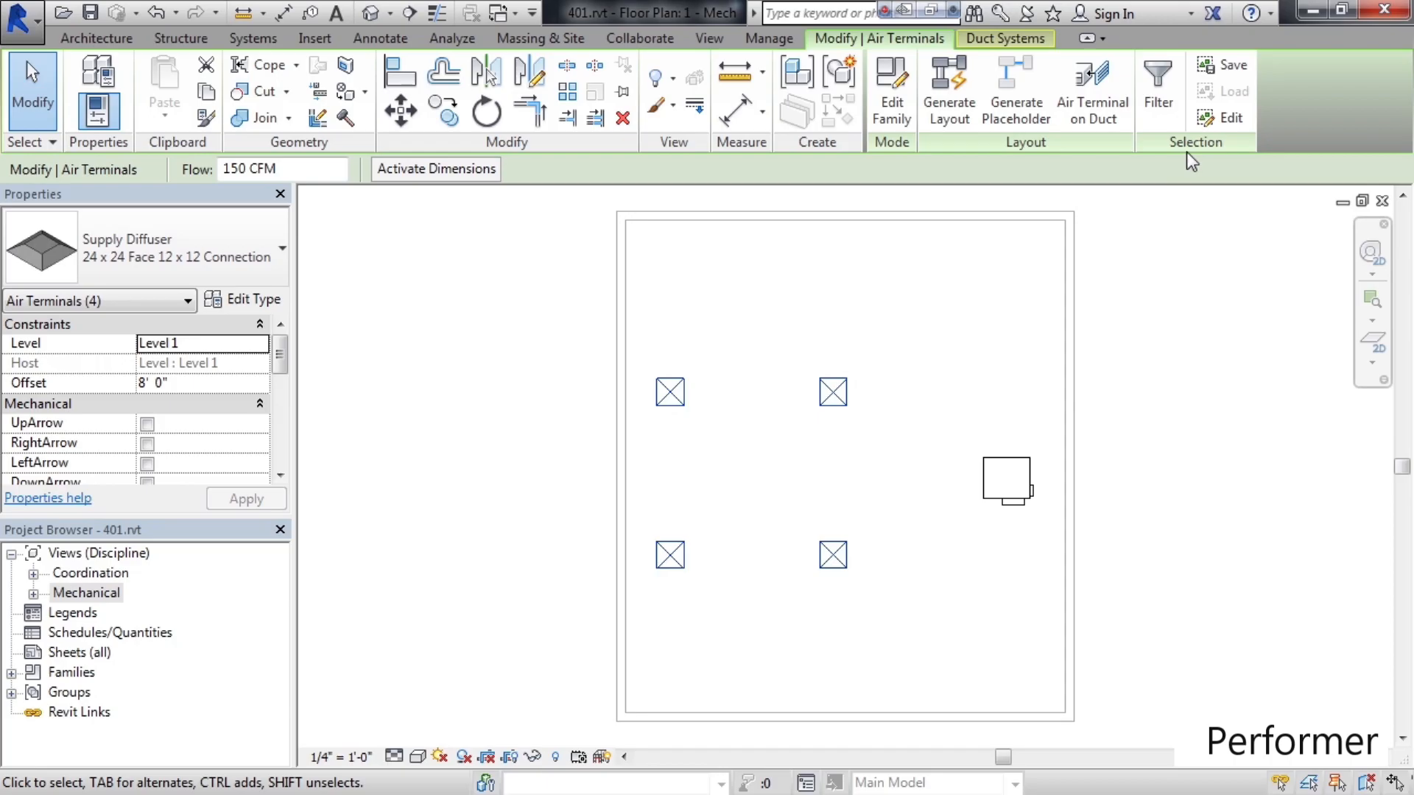
# Step: Save the selected air terminals as a selection set named "4 diffusers" and deselect them
pyautogui.click(1238, 67)
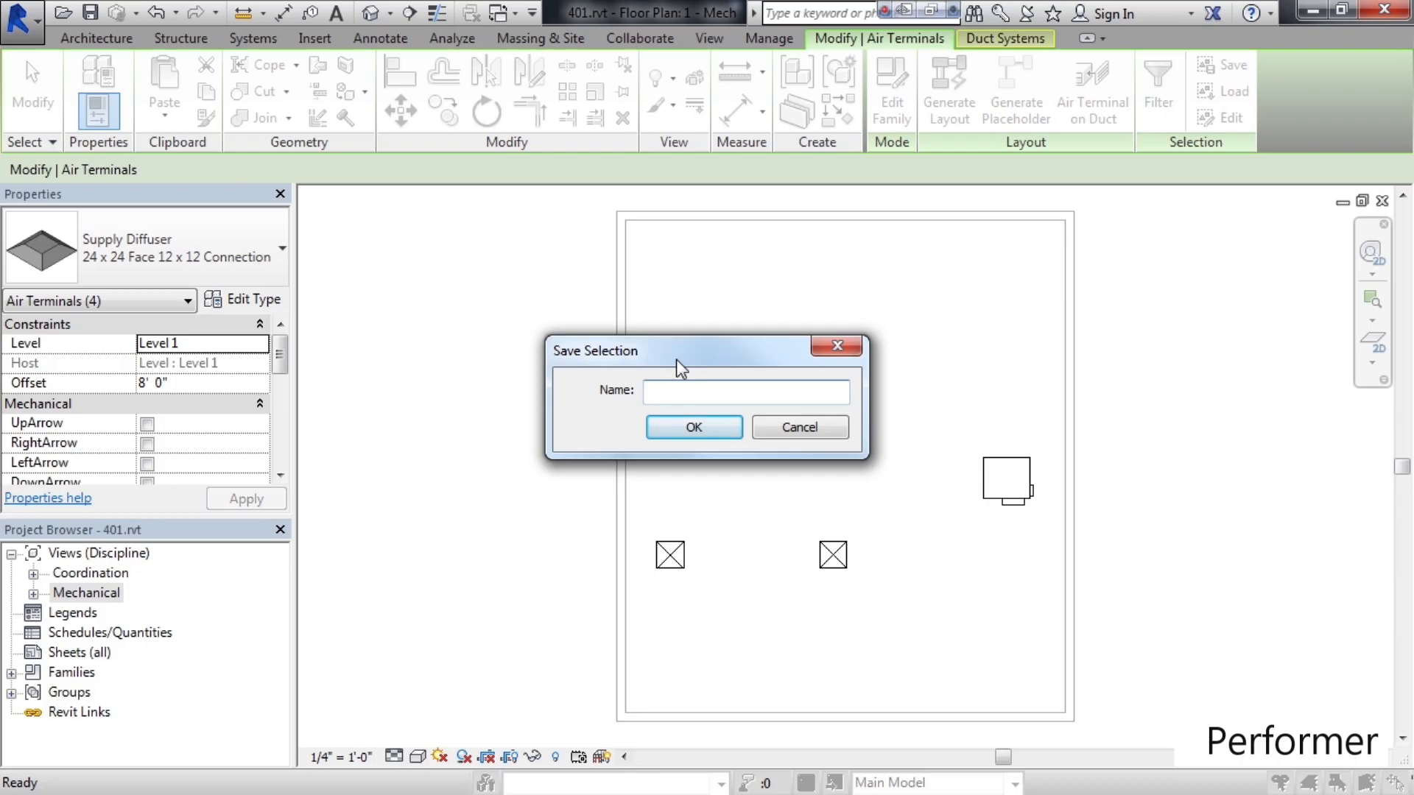
pyautogui.write('4 diffusers')
pyautogui.click(696, 427)
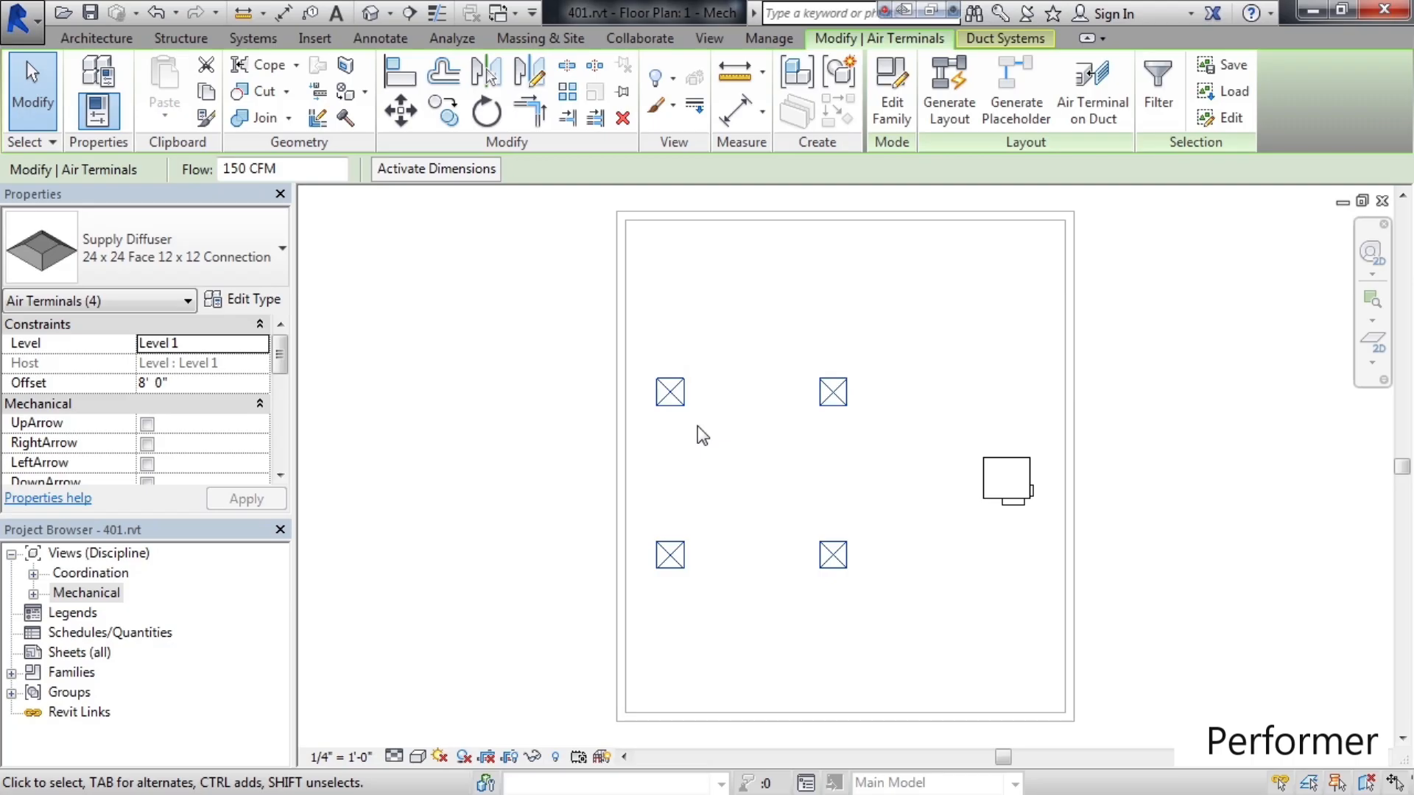
pyautogui.click(713, 453)
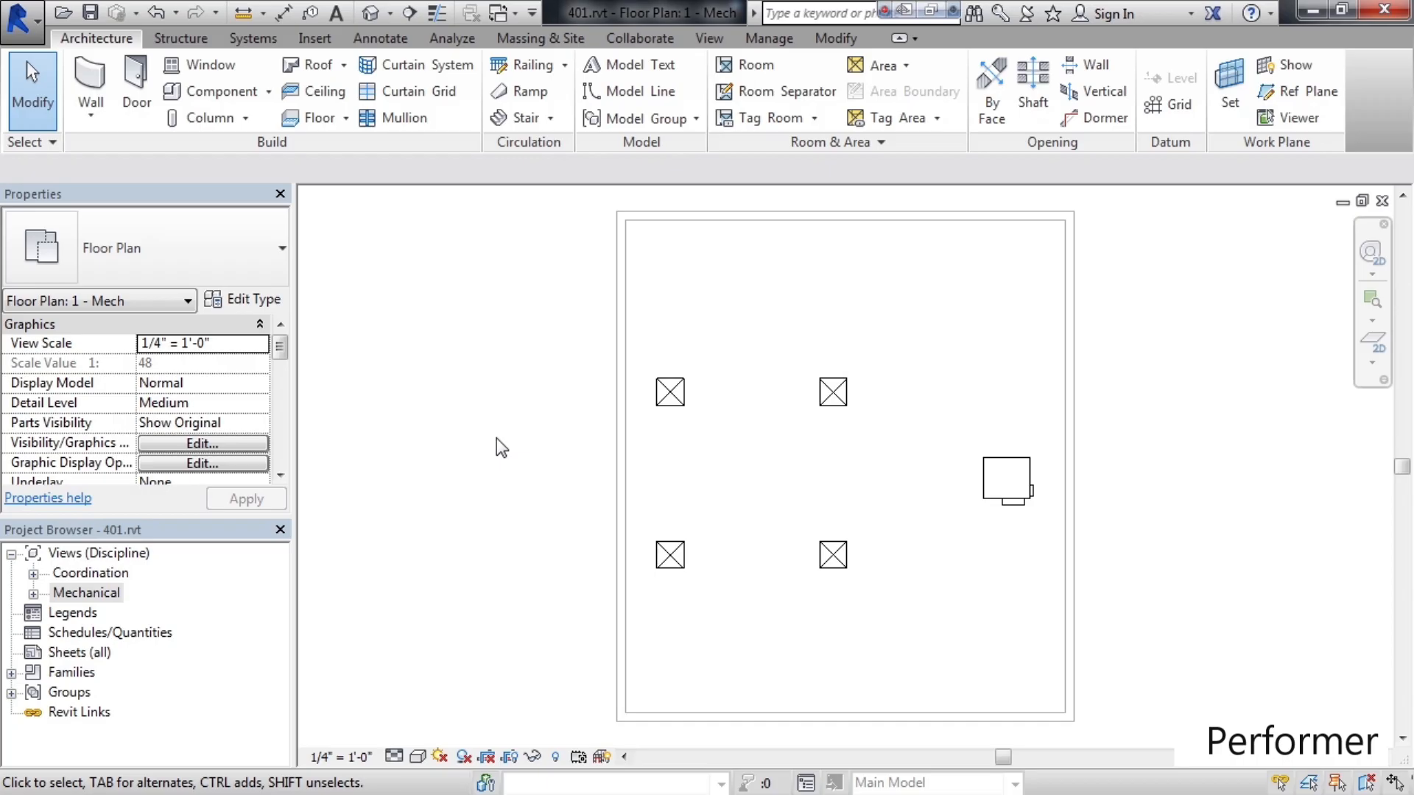
# Step: Load the saved selection set "4 diffusers" to select its elements in the plan
pyautogui.click(768, 41)
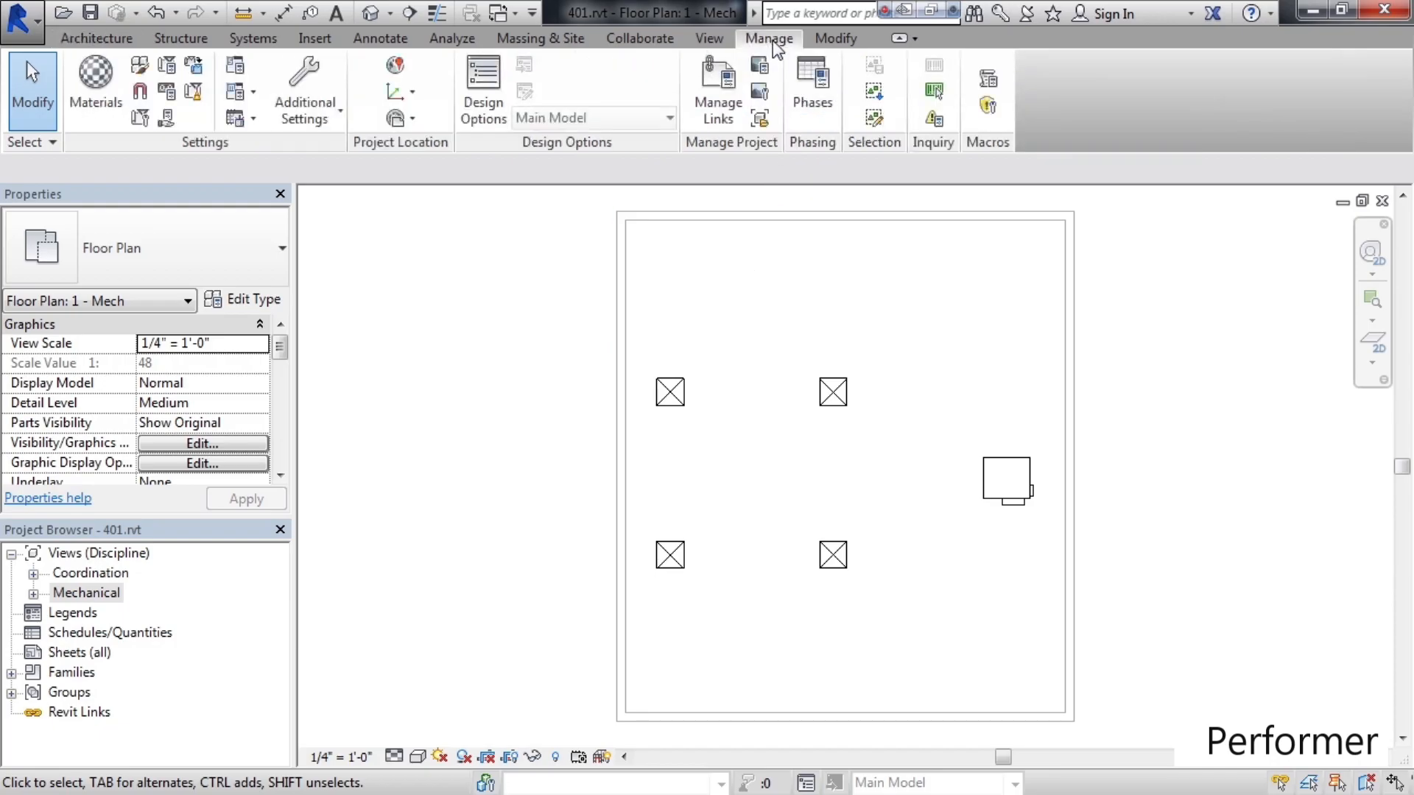
pyautogui.click(874, 94)
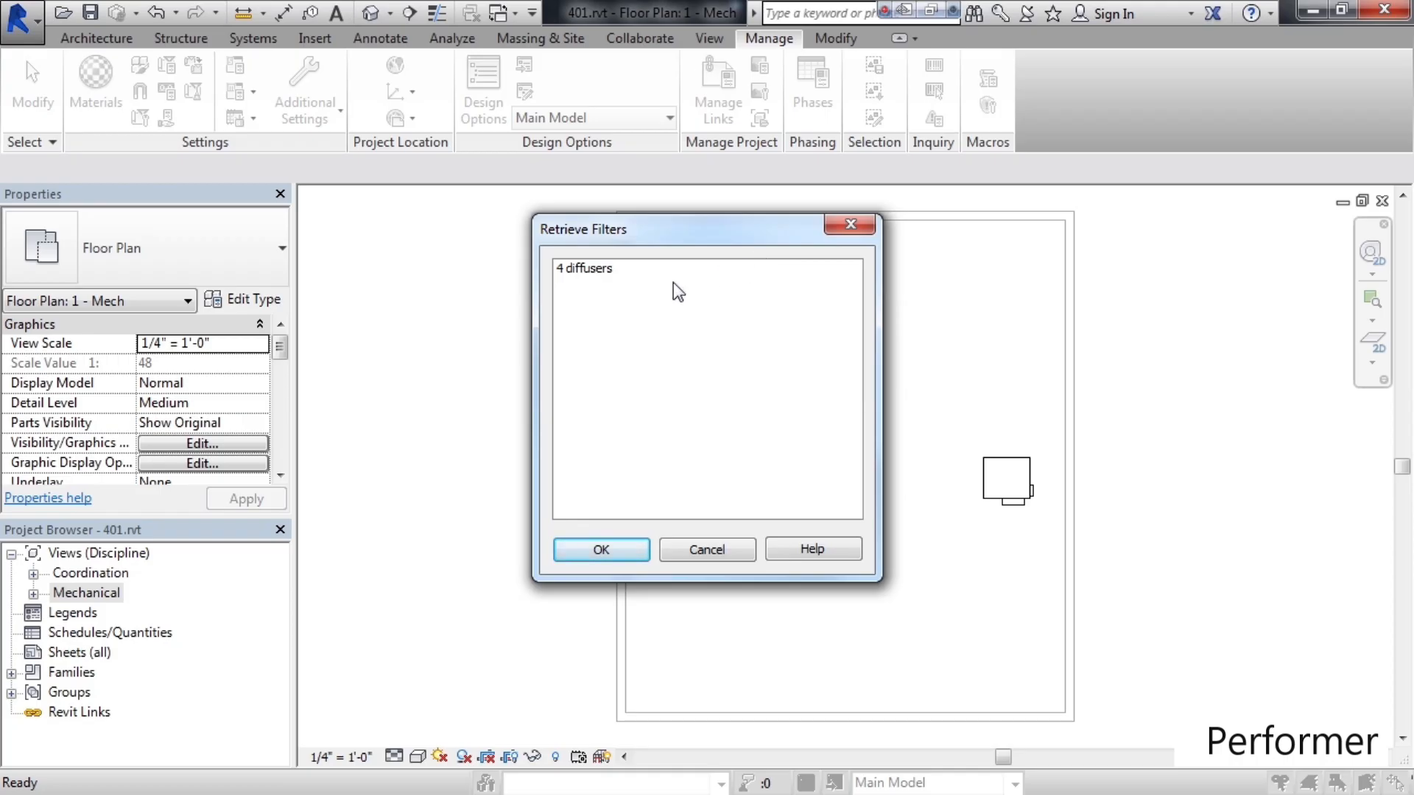
pyautogui.click(584, 269)
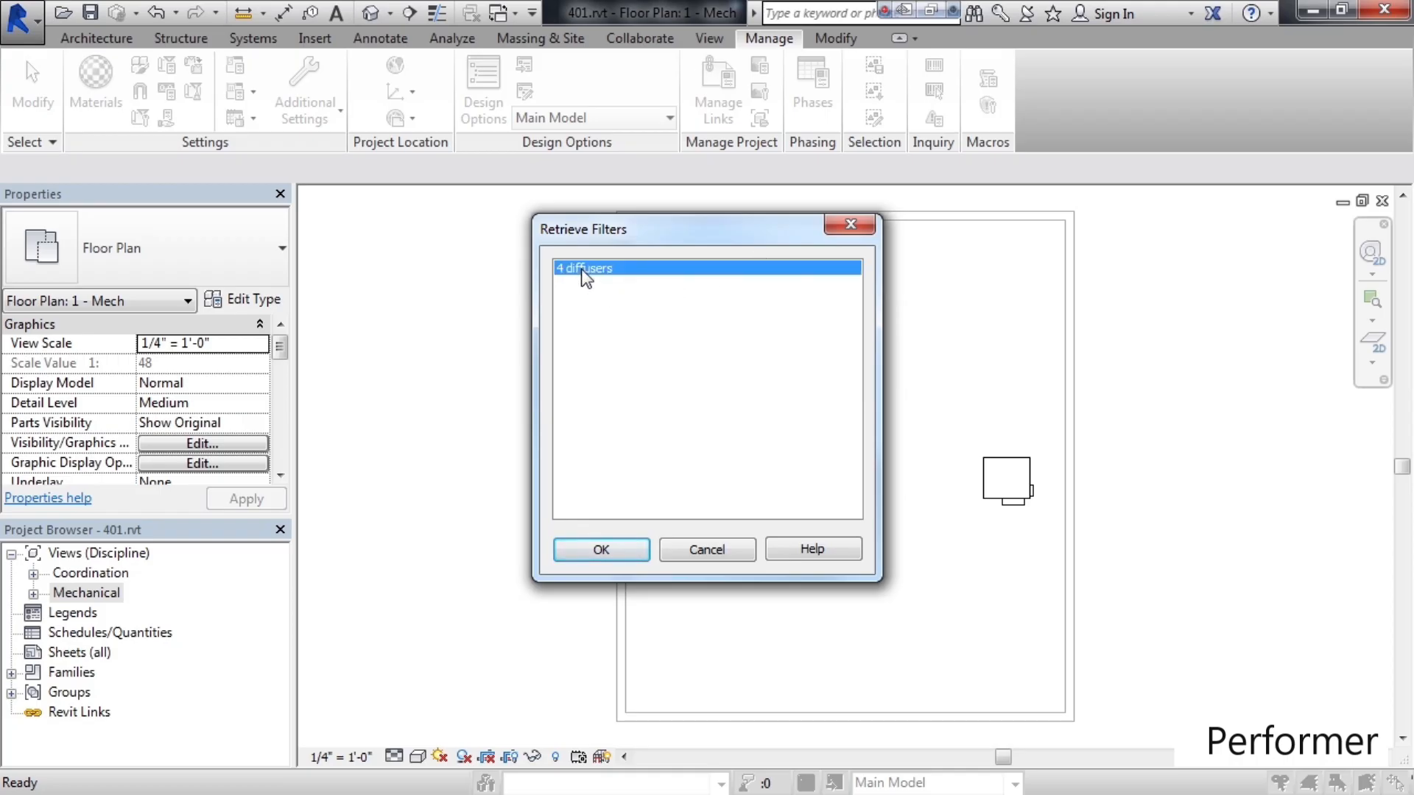
pyautogui.click(601, 549)
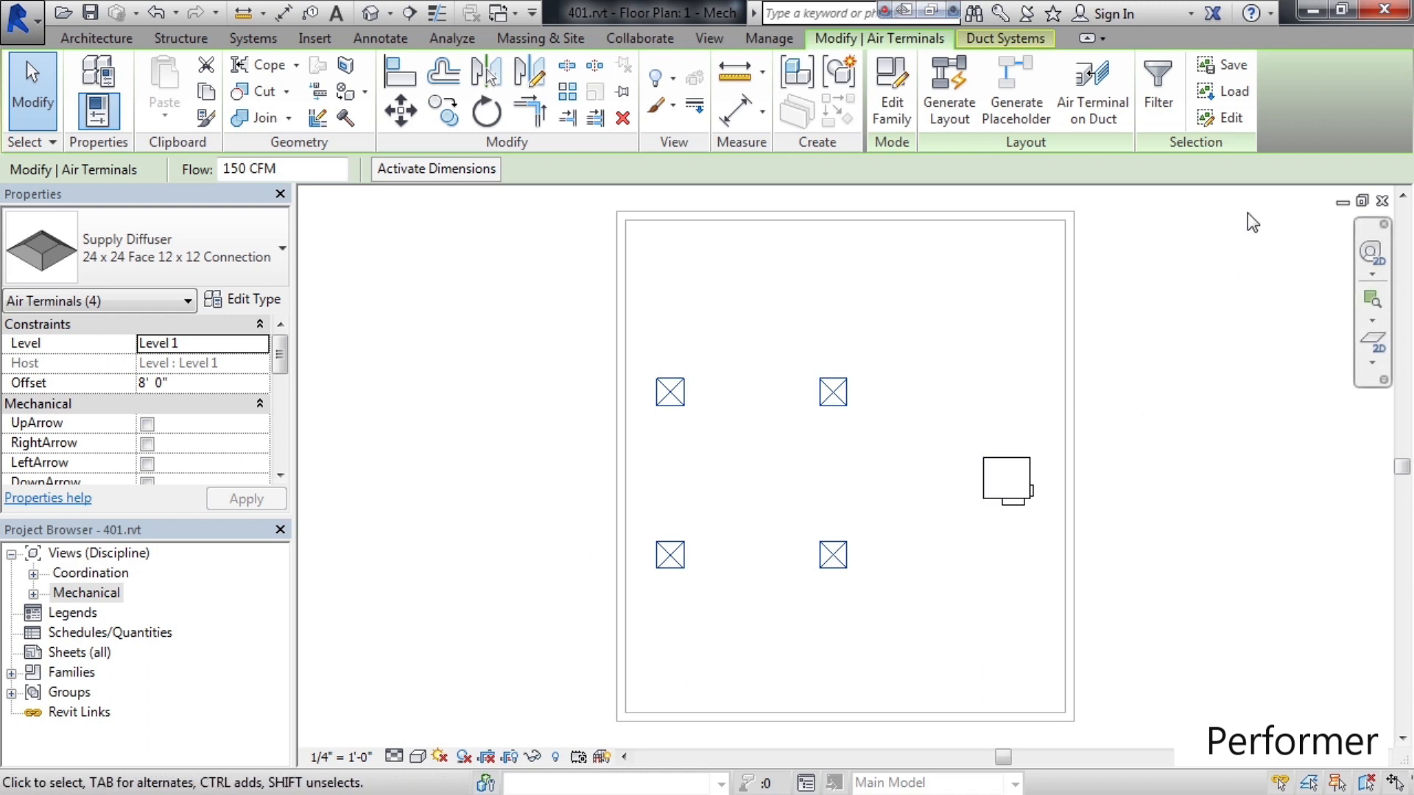
# Step: Edit the "4 diffusers" selection set to remove the upper-right diffuser, and finish the edit
pyautogui.click(1230, 121)
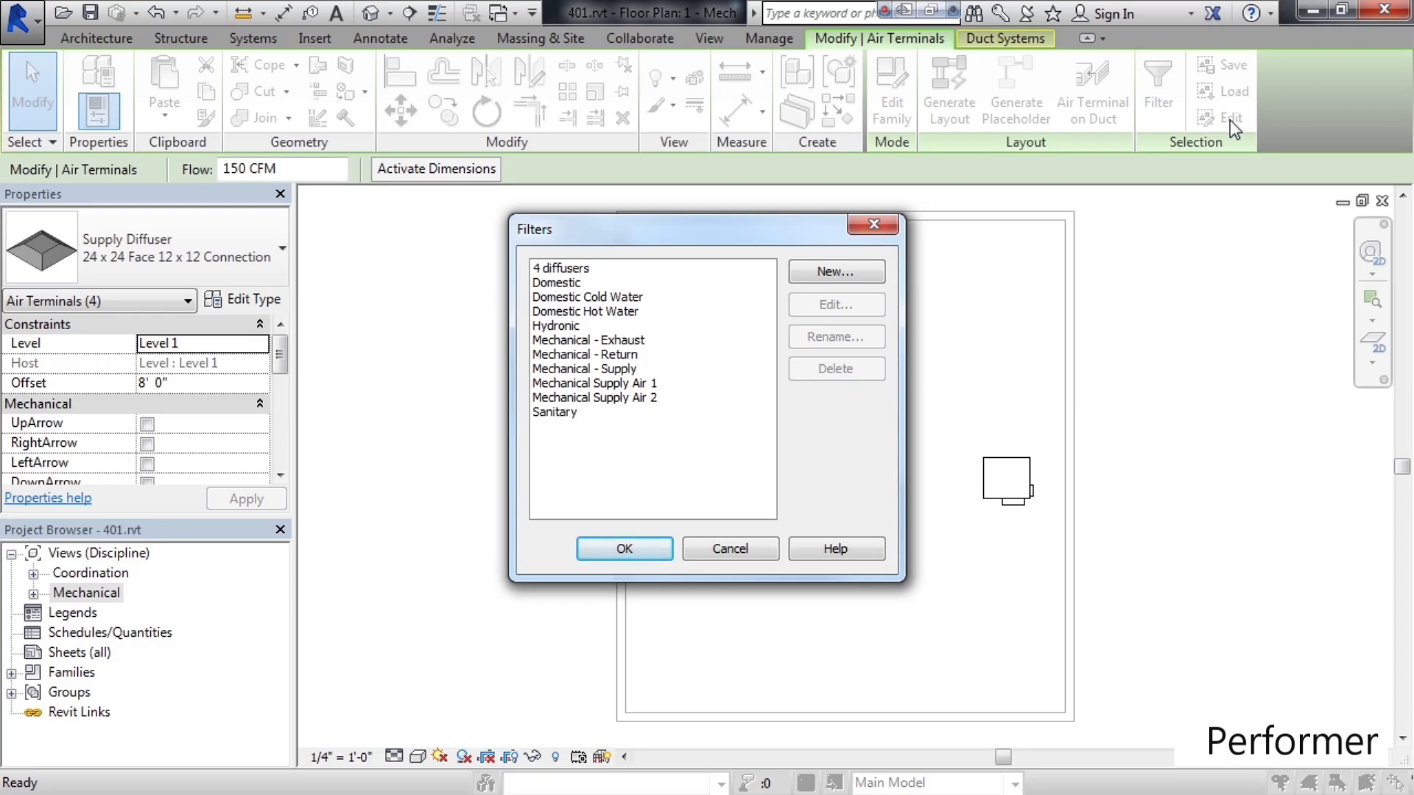
pyautogui.click(567, 267)
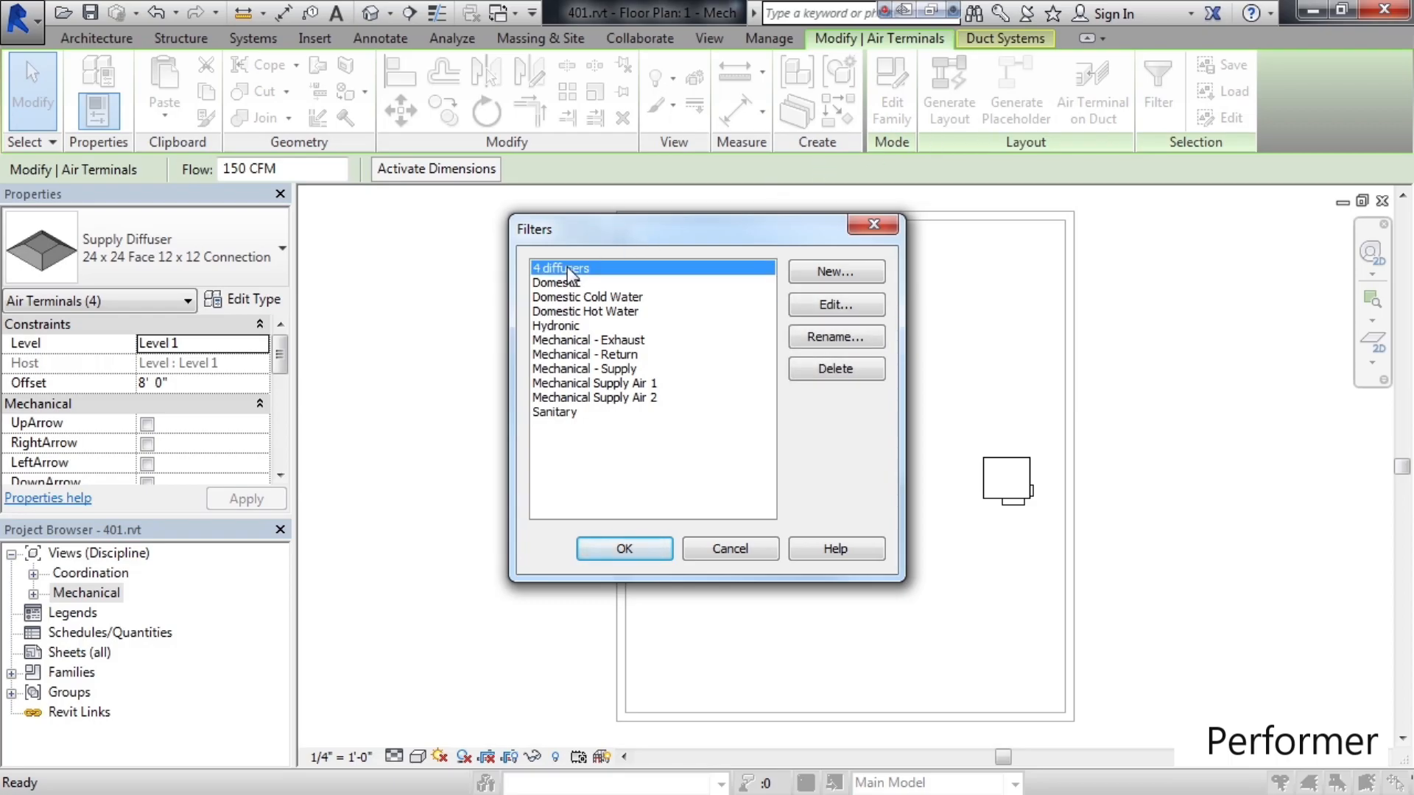
pyautogui.click(851, 311)
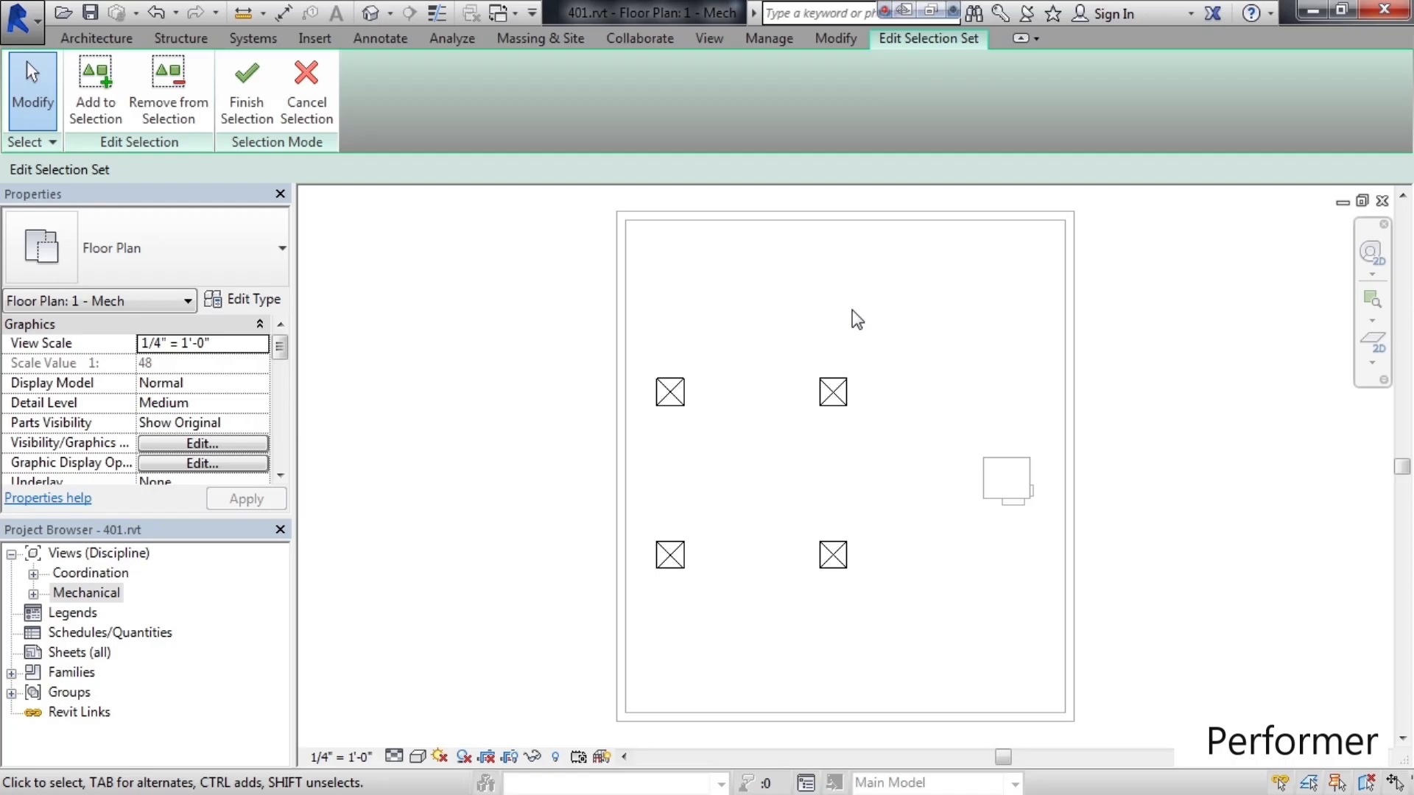
pyautogui.click(178, 98)
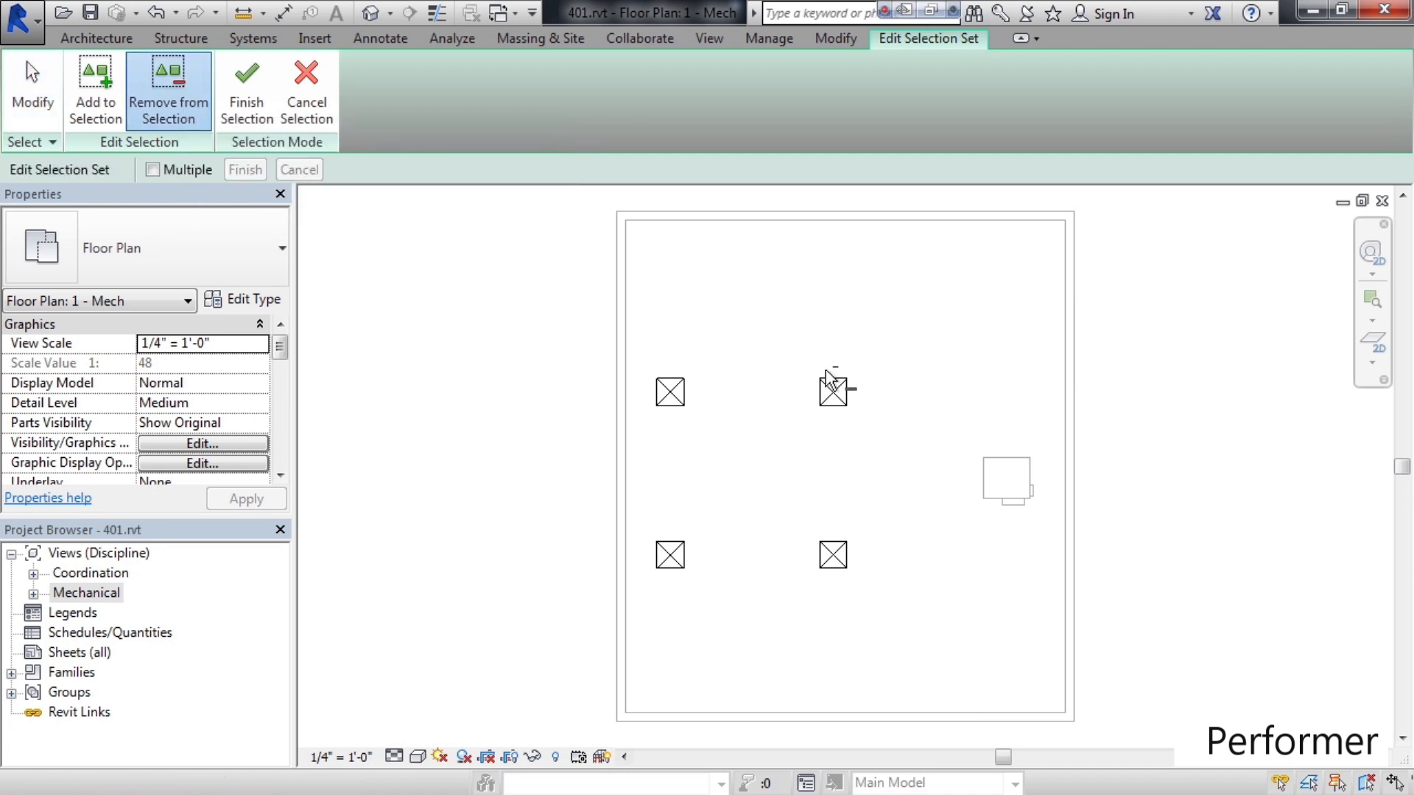
pyautogui.click(835, 404)
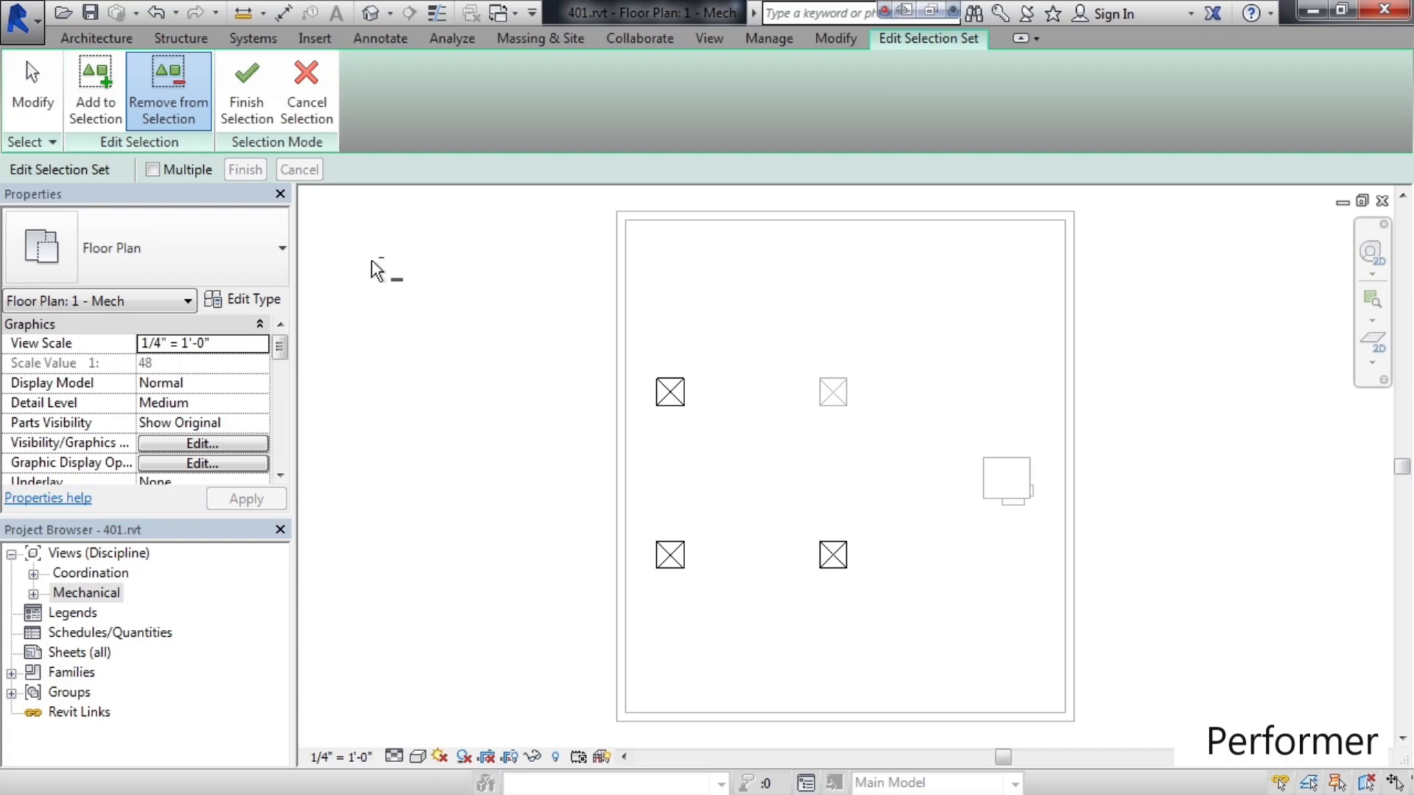
pyautogui.click(246, 117)
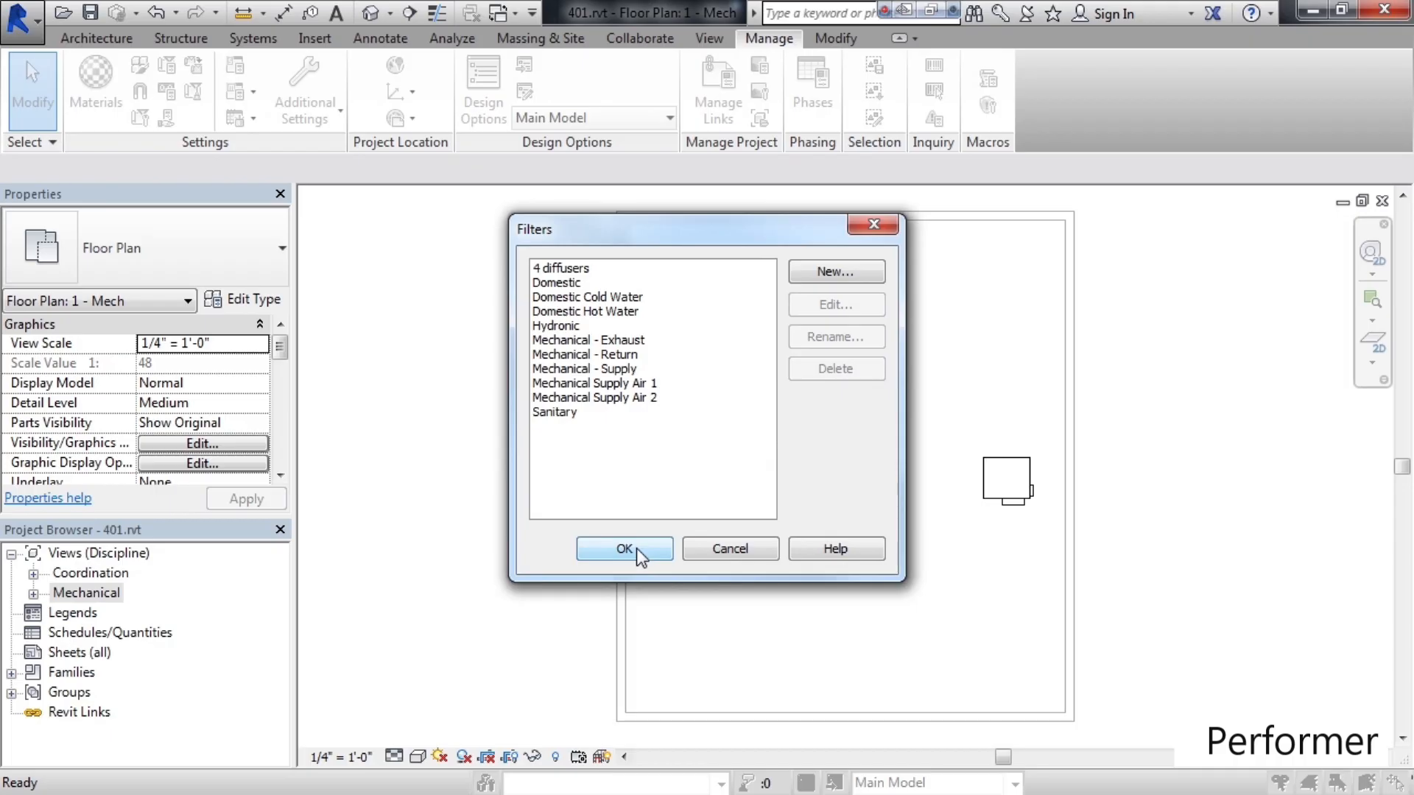
pyautogui.click(636, 546)
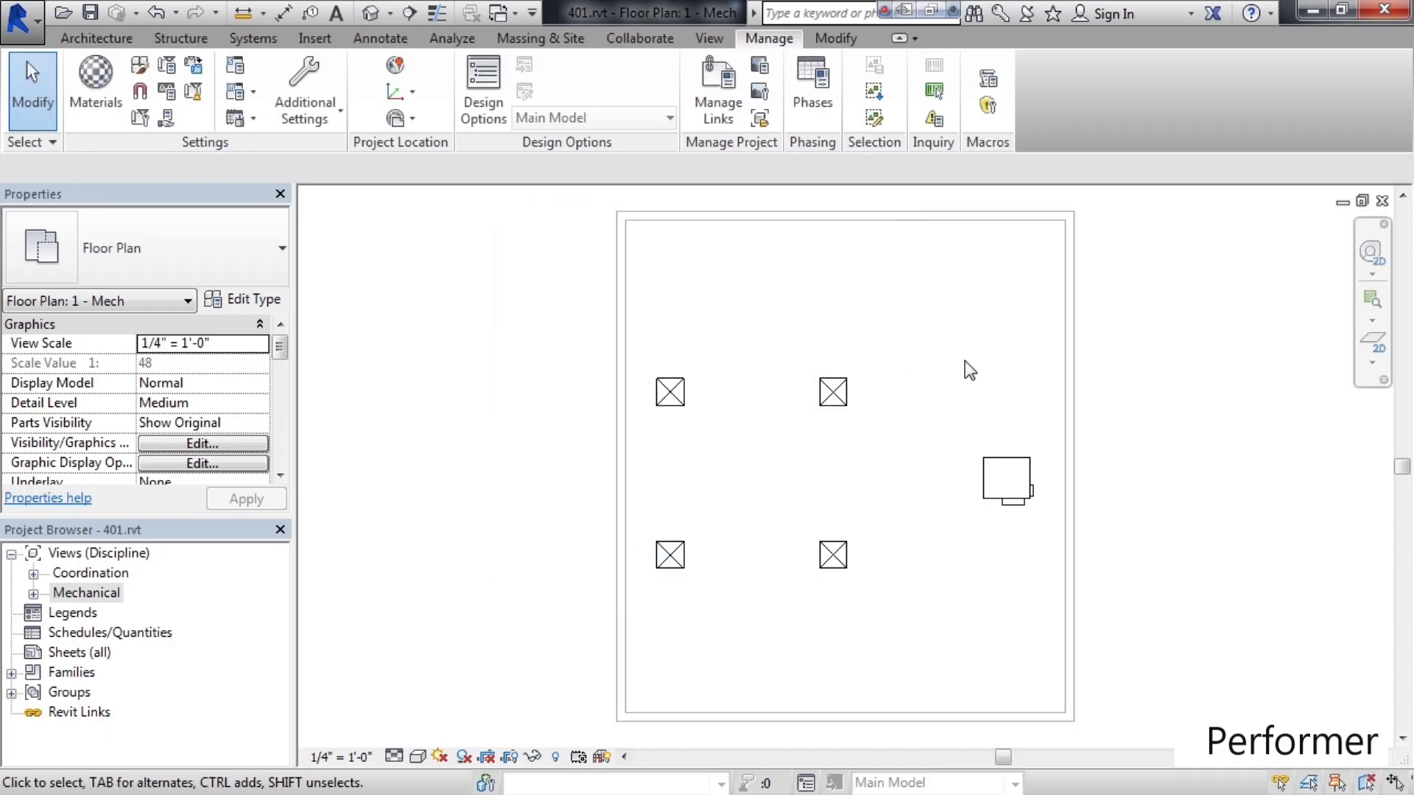
# Step: Load the edited selection set "4 diffusers" to select its remaining air terminals in the plan, and clear the selection
pyautogui.click(875, 103)
pyautogui.click(601, 271)
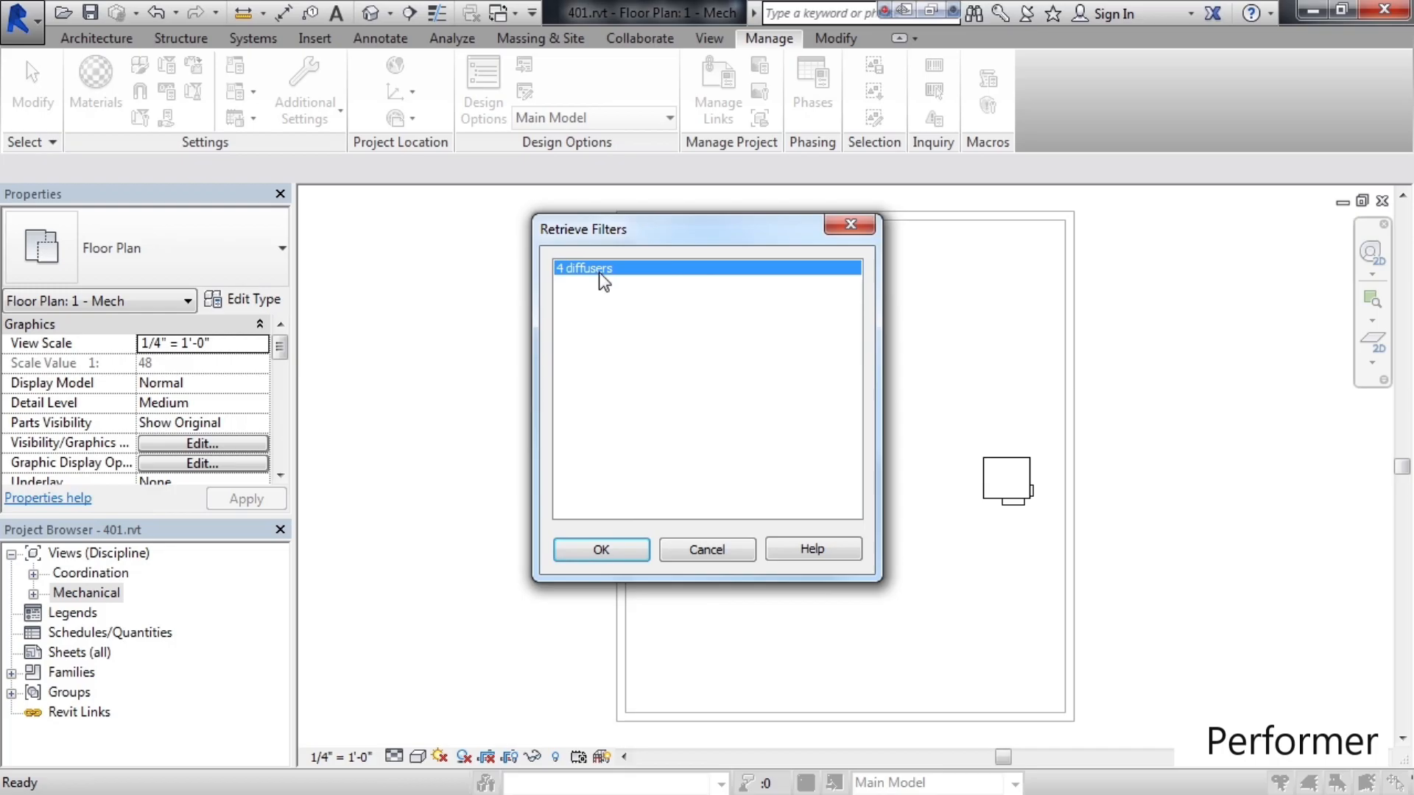
pyautogui.click(601, 549)
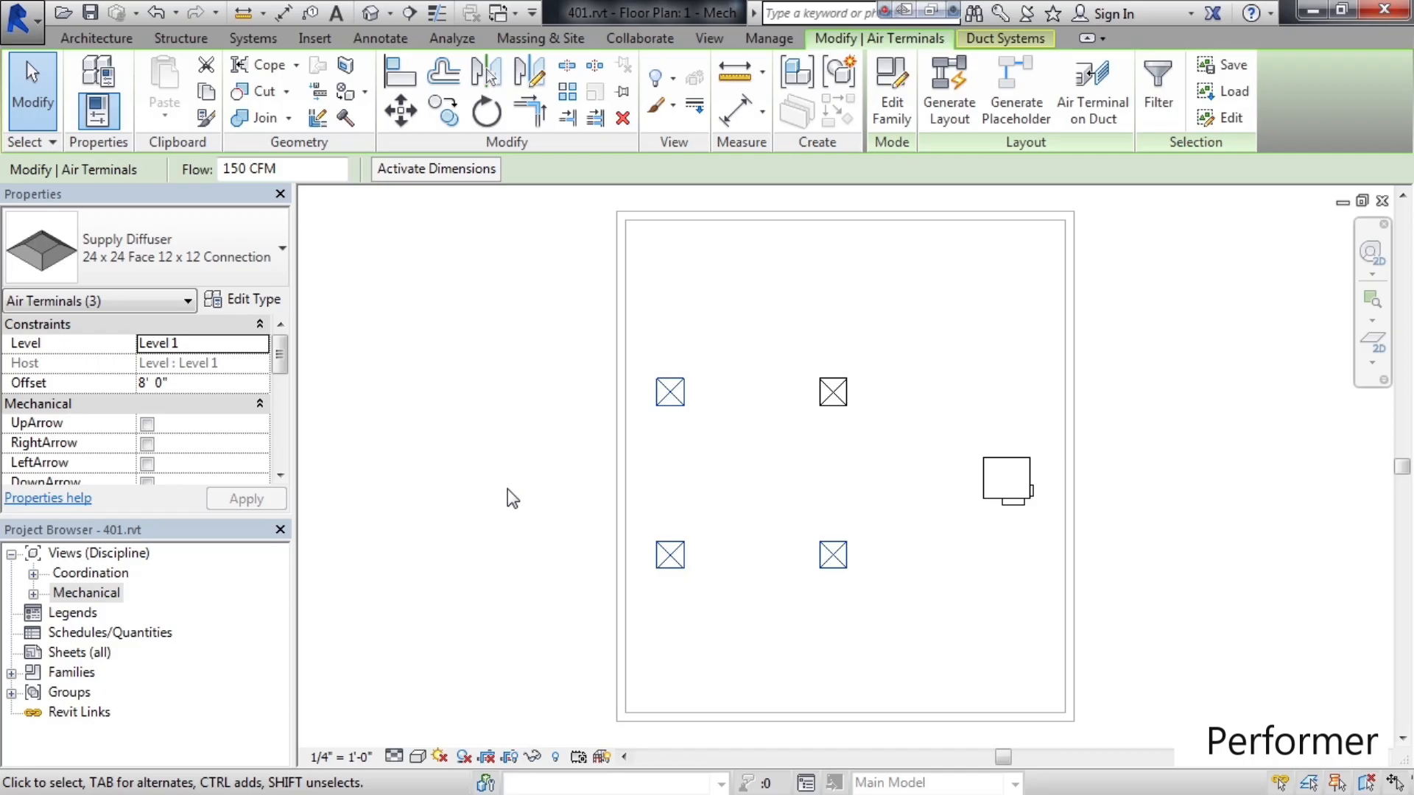
pyautogui.click(528, 444)
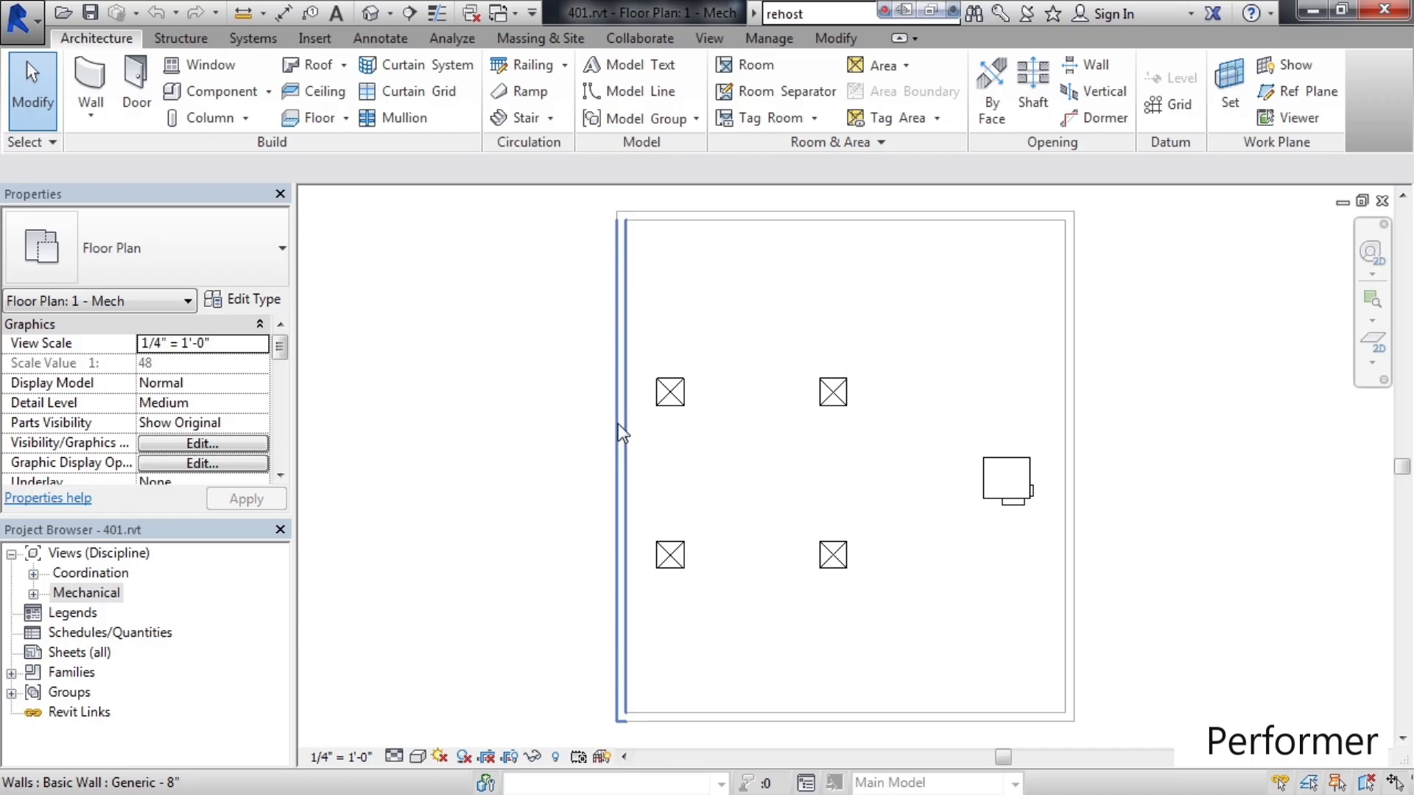
# Step: Cycle the highlight through the overlapping walls, wall chain and floors at the left wall, and from the upper-left diffuser to its duct system
pyautogui.press('Tab')
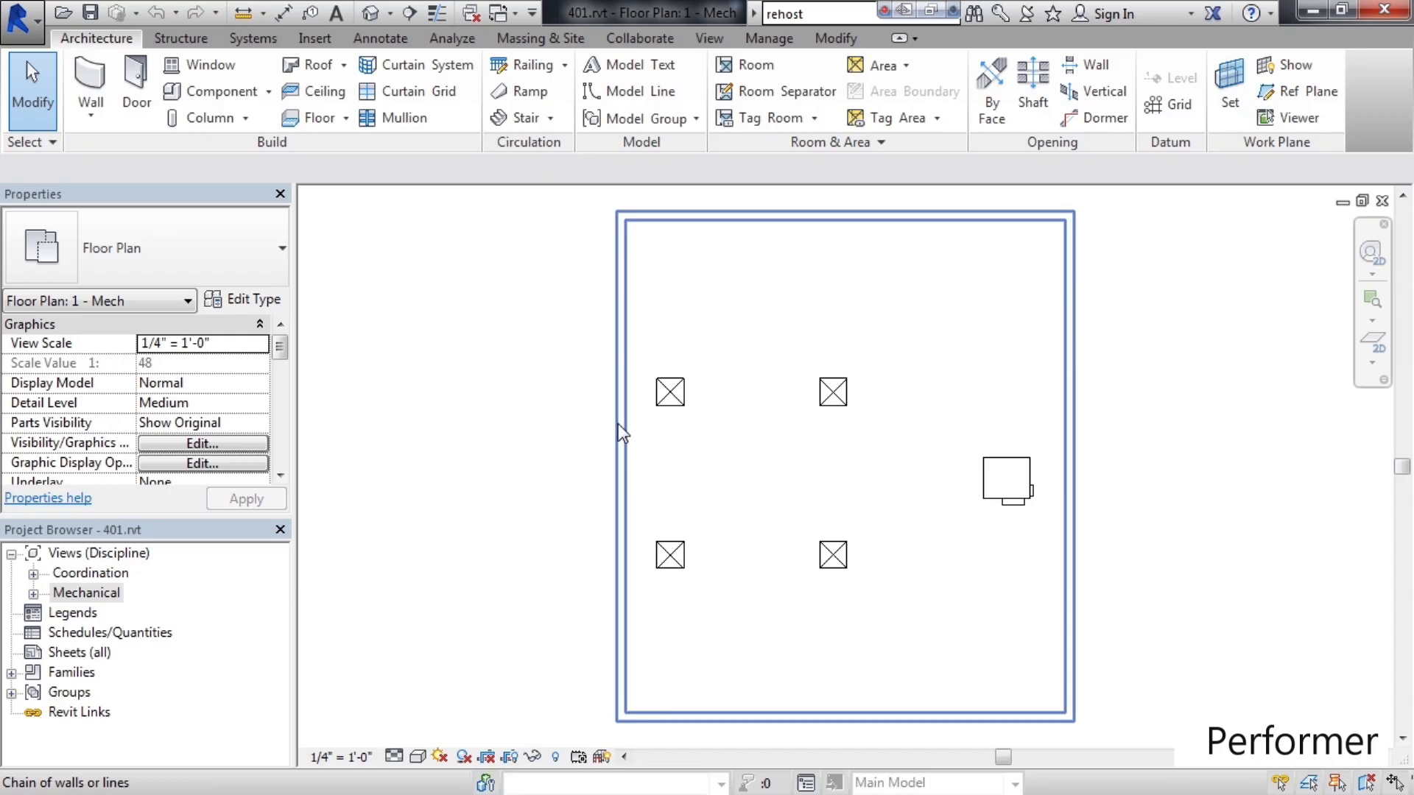
pyautogui.press('Tab')
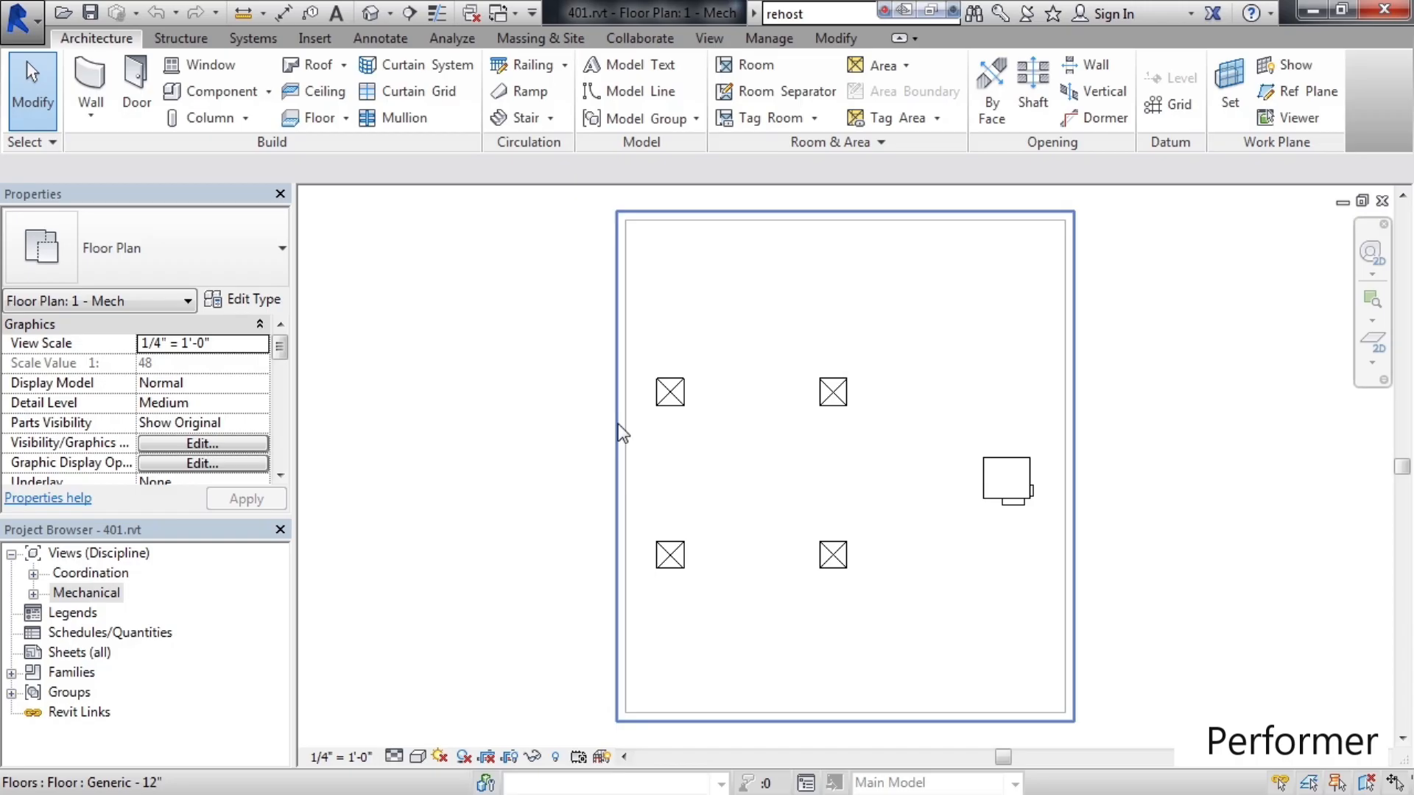
pyautogui.press('Tab')
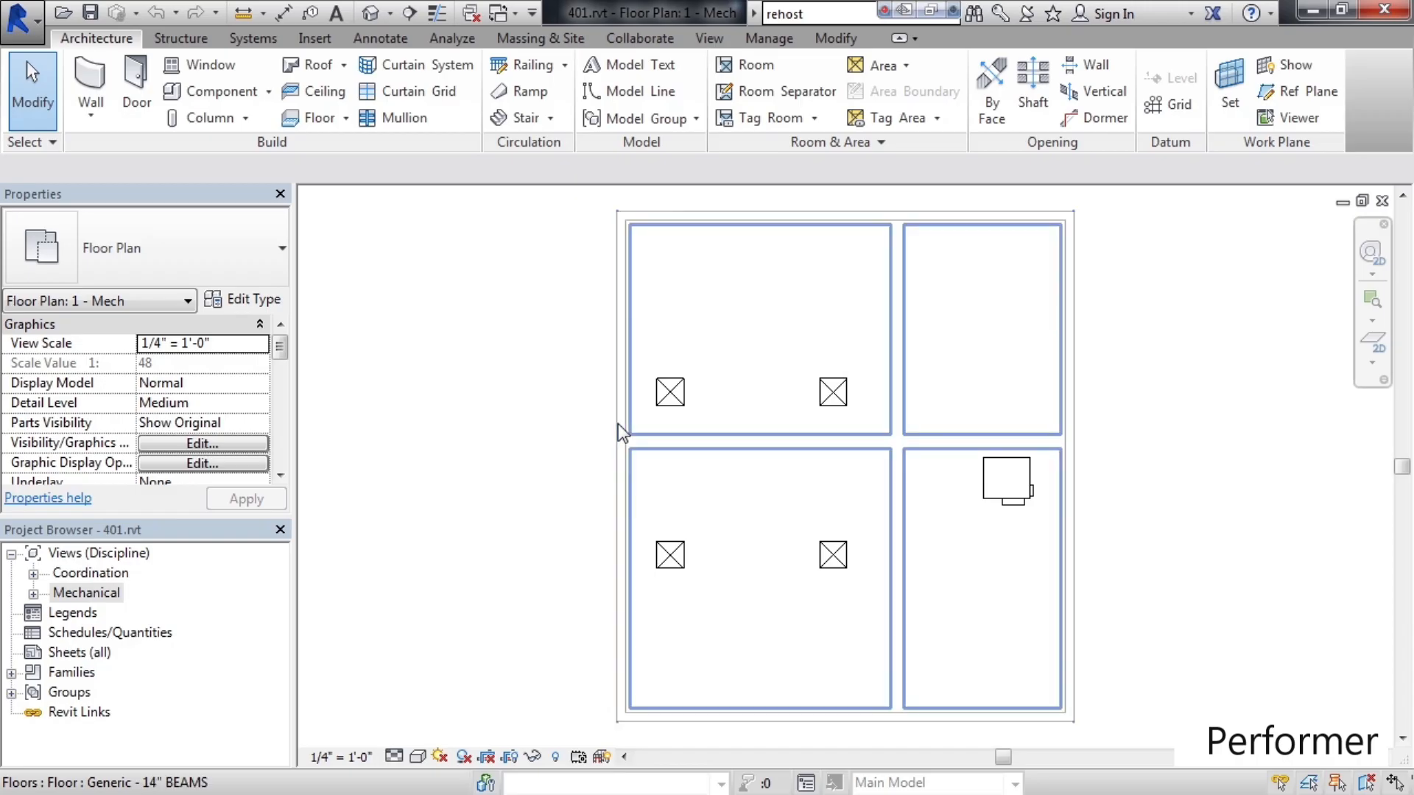
pyautogui.press('Tab')
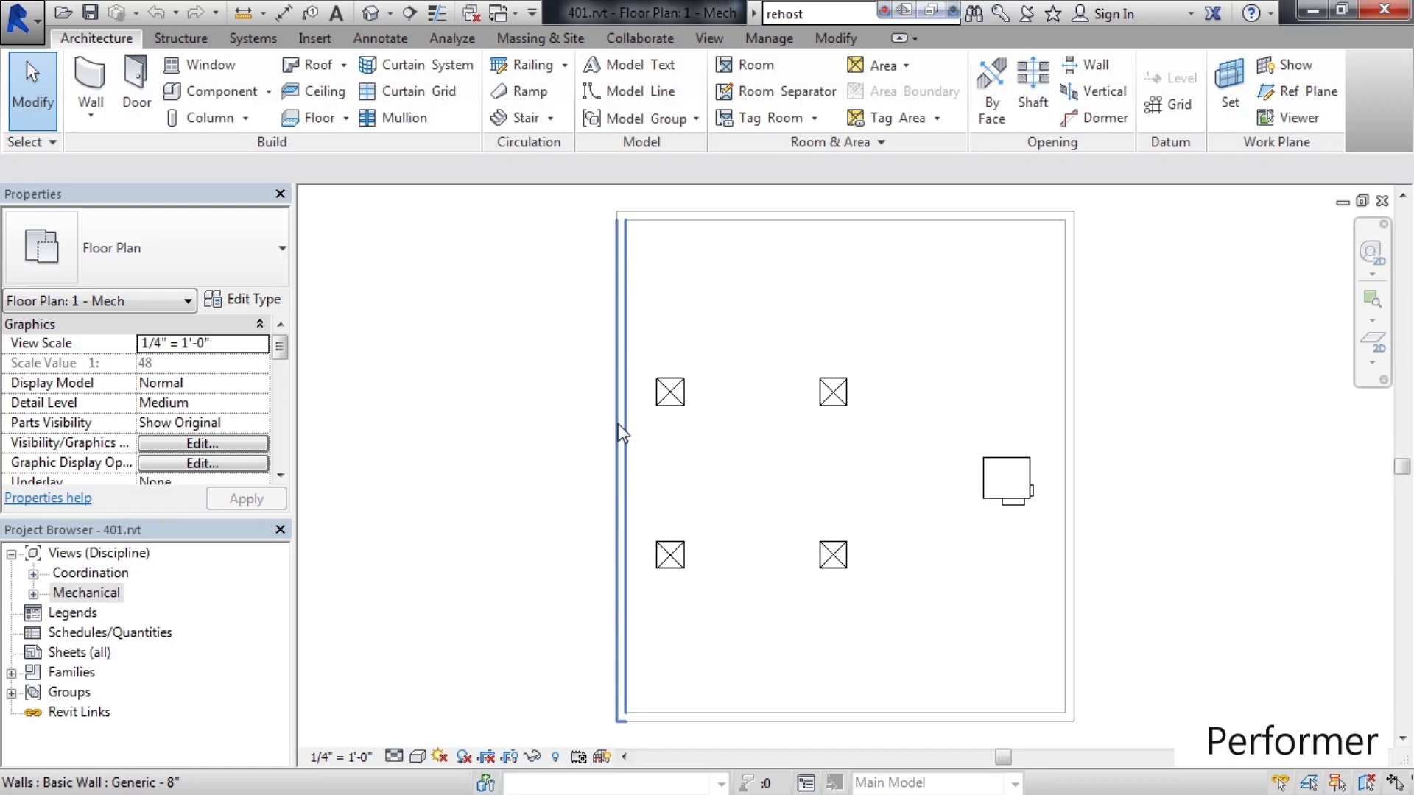
pyautogui.press('Tab')
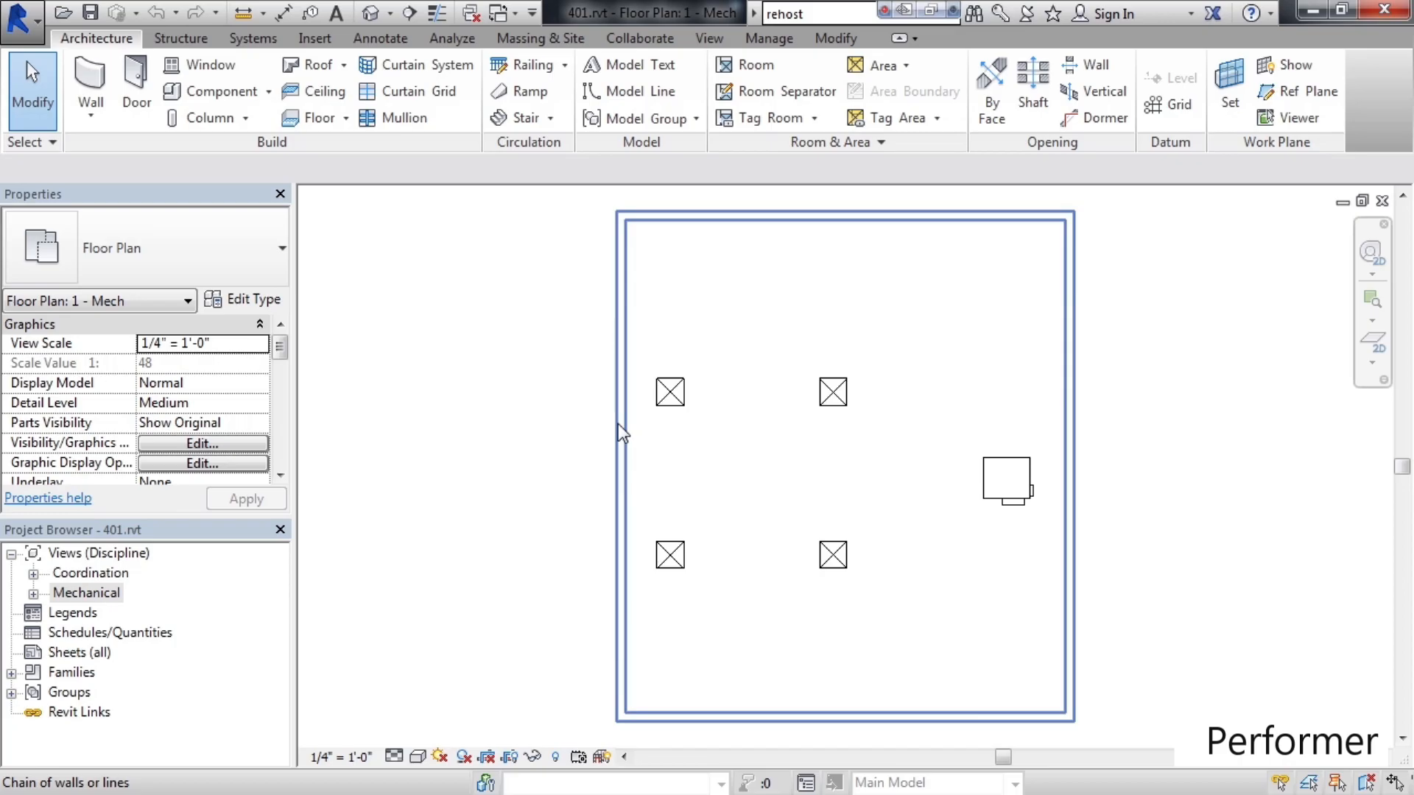
pyautogui.press('Tab')
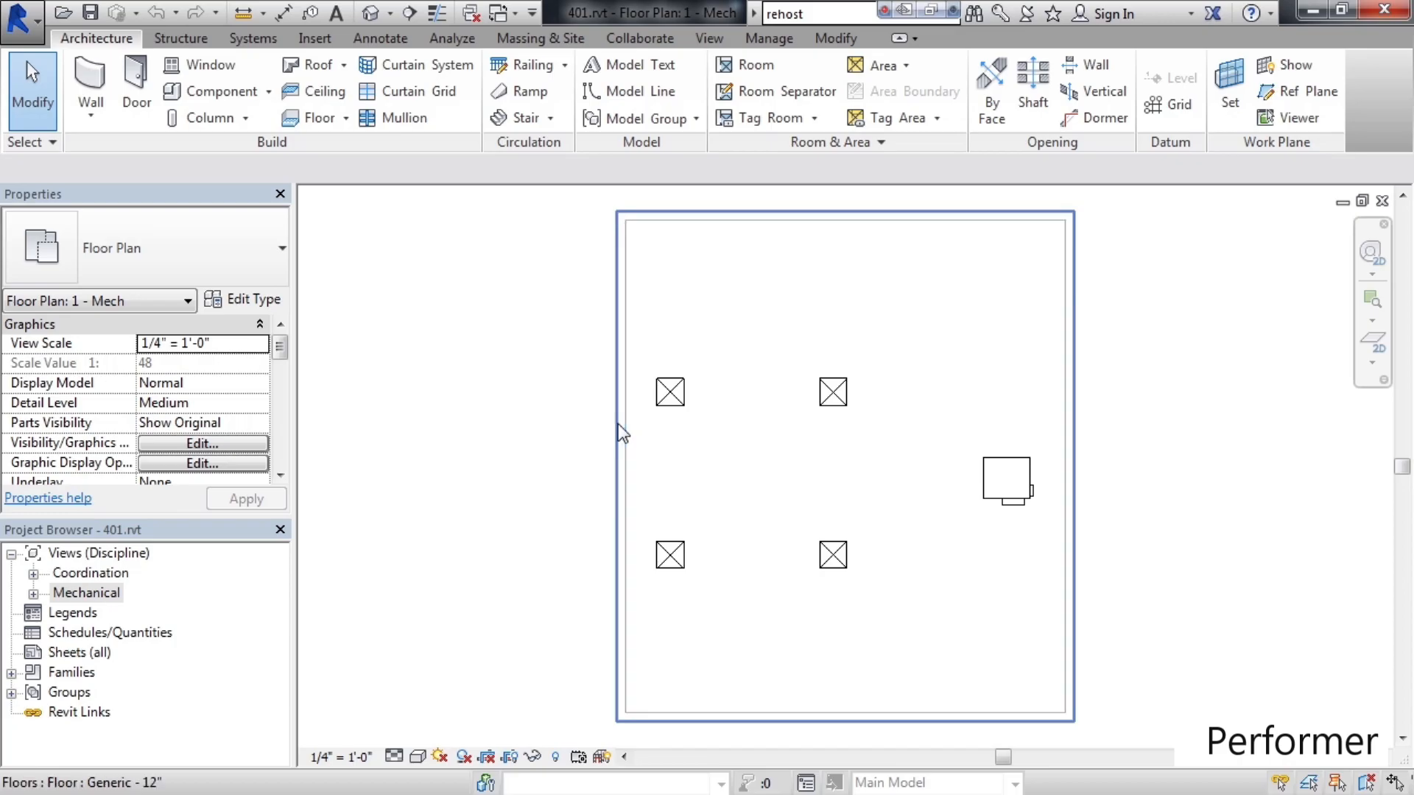
pyautogui.press('Tab')
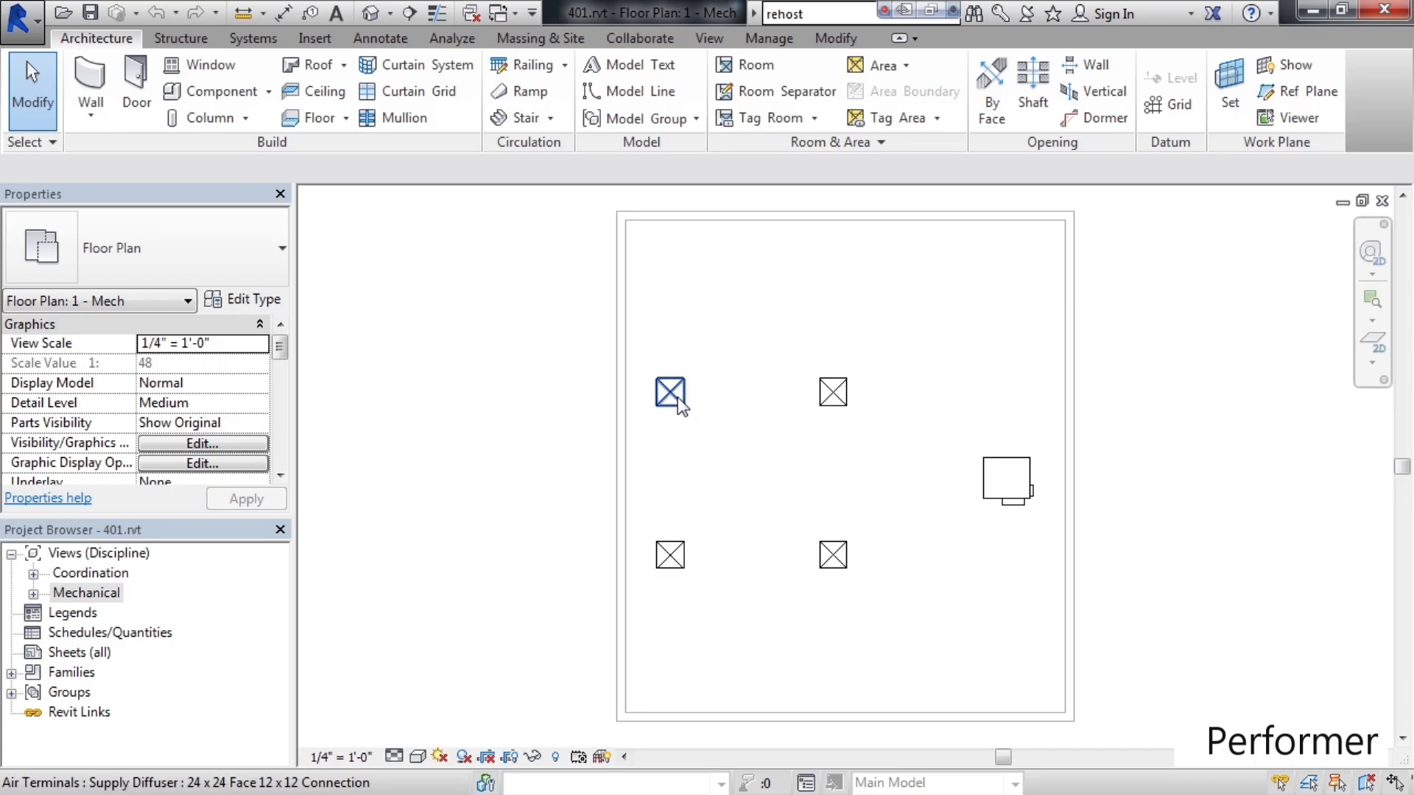
pyautogui.press('Tab')
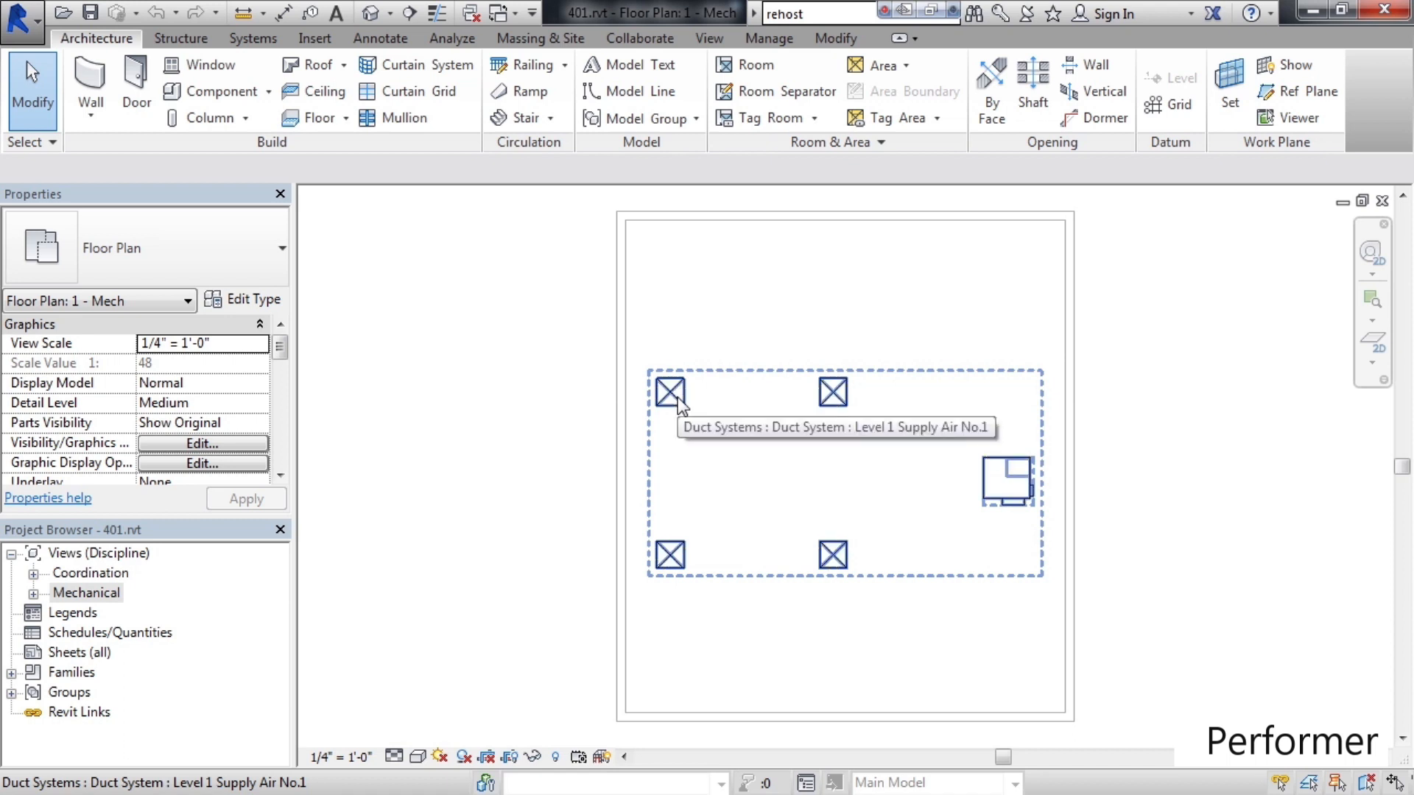
pyautogui.press('Tab')
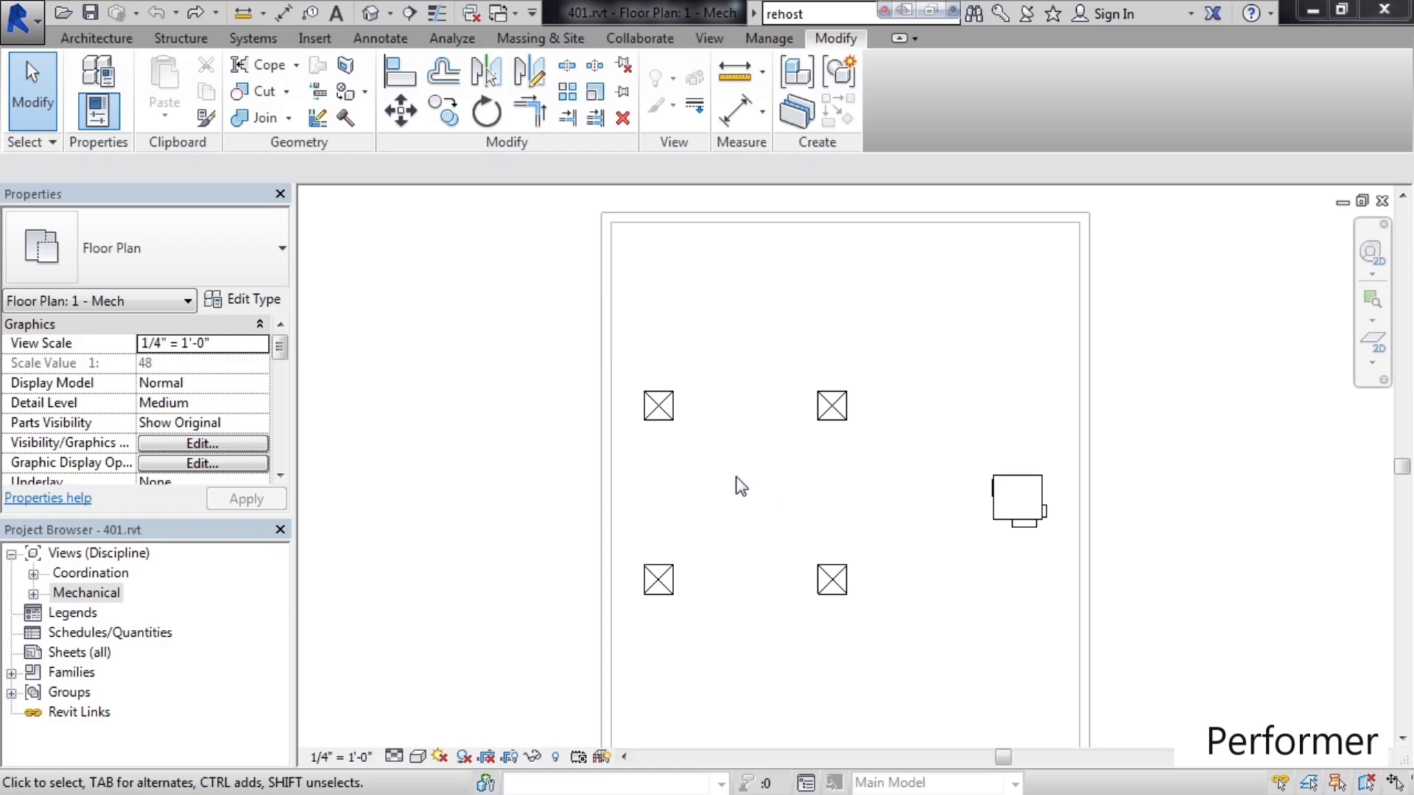
# Step: Select the upper-left diffuser, move it 7'-0" straight up with Constrain turned off after trying it, and undo the move
pyautogui.click(659, 407)
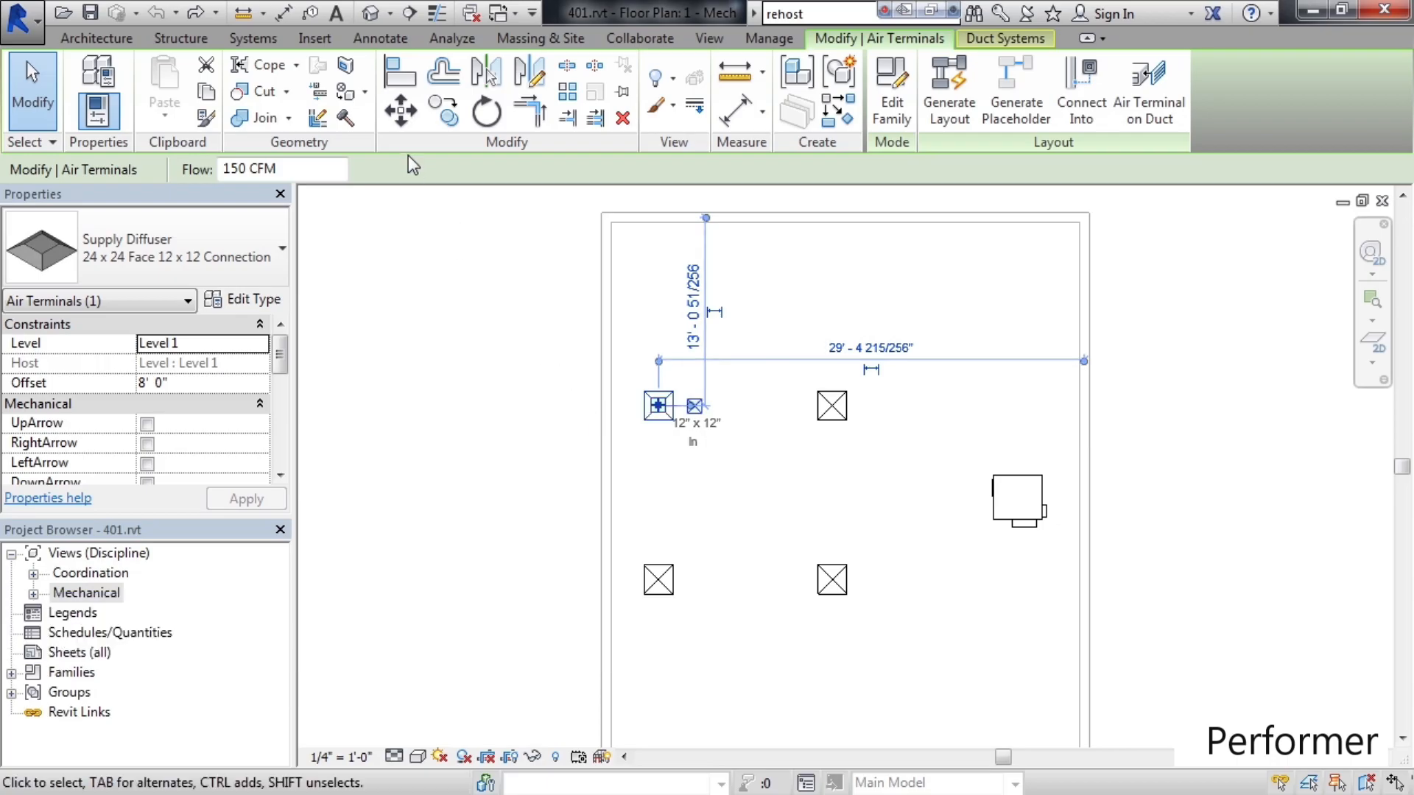
pyautogui.click(402, 111)
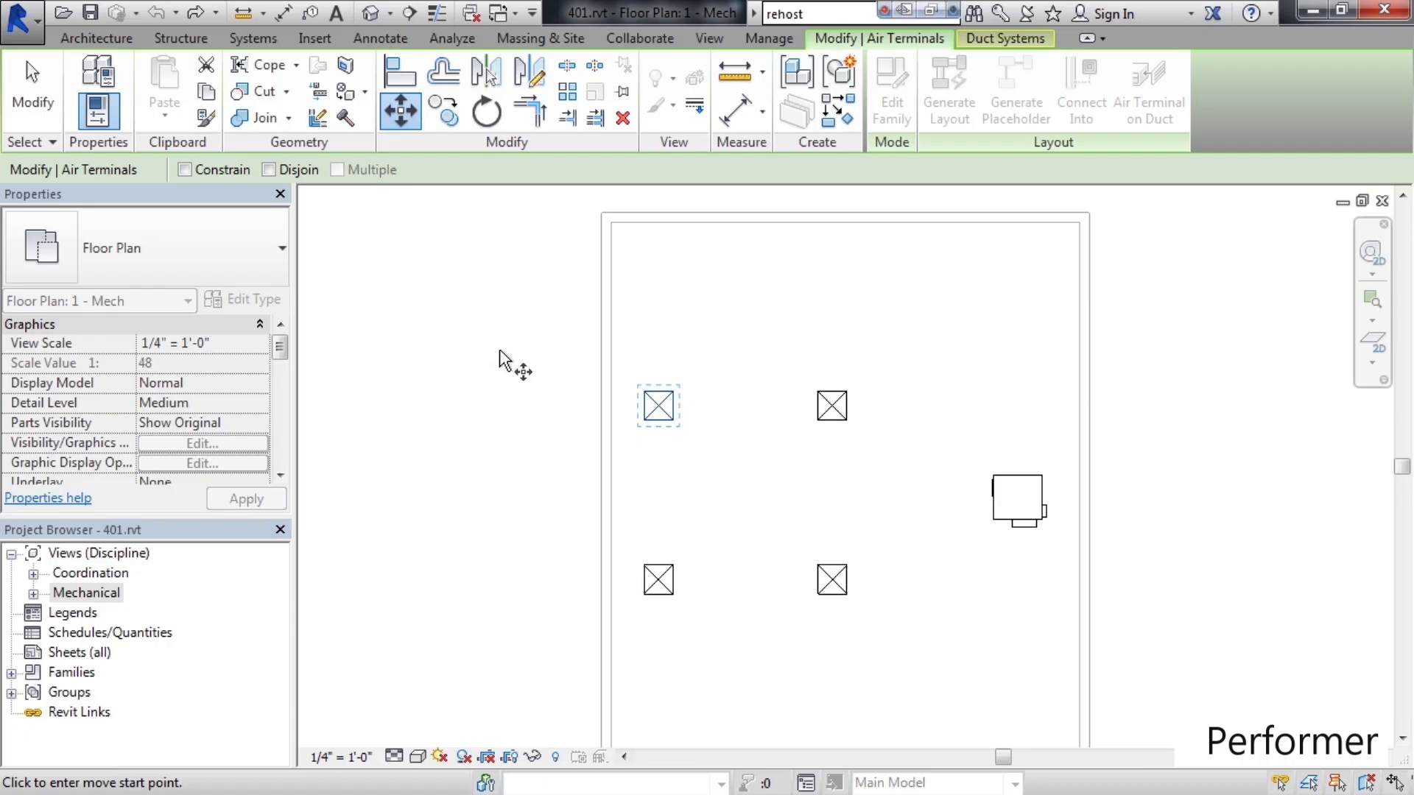
pyautogui.click(659, 406)
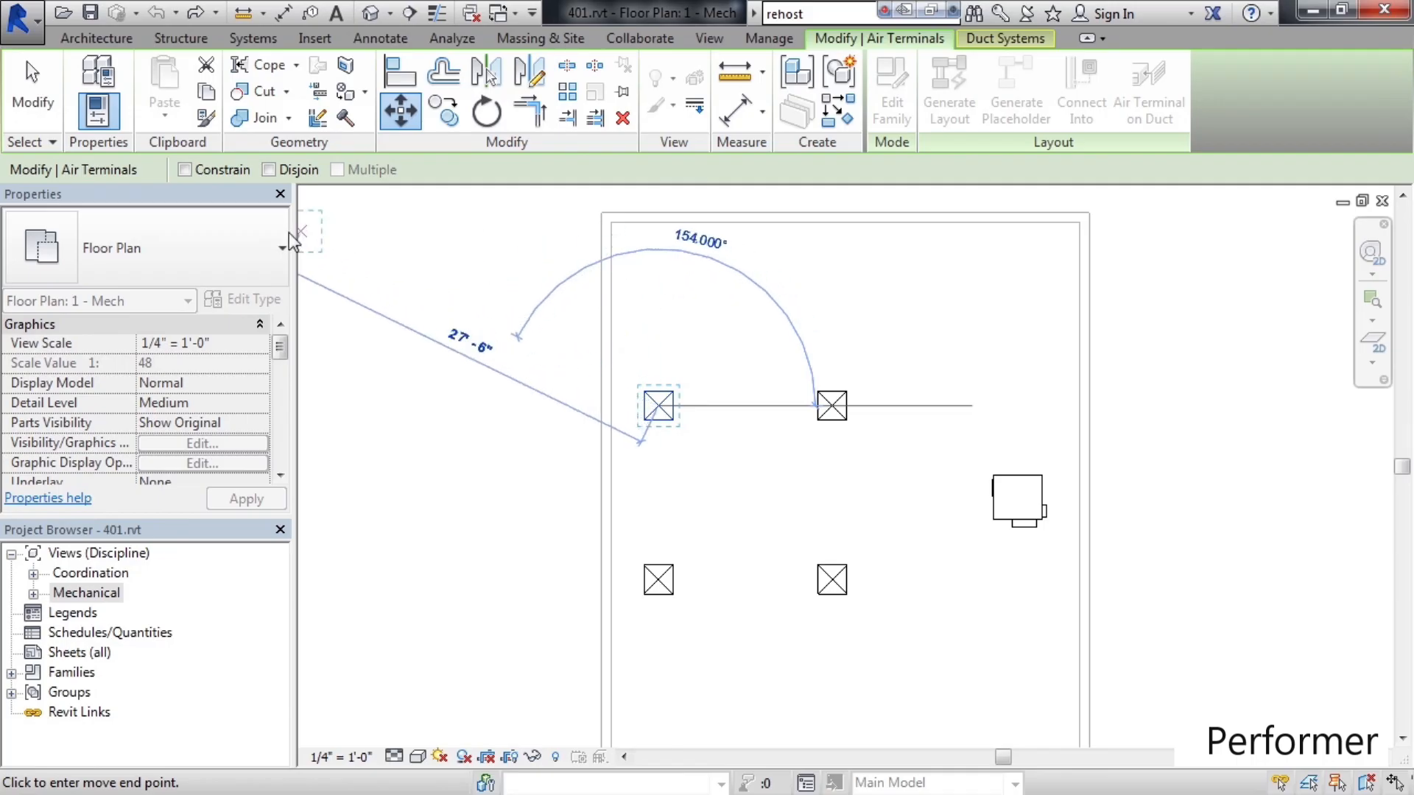
pyautogui.click(184, 171)
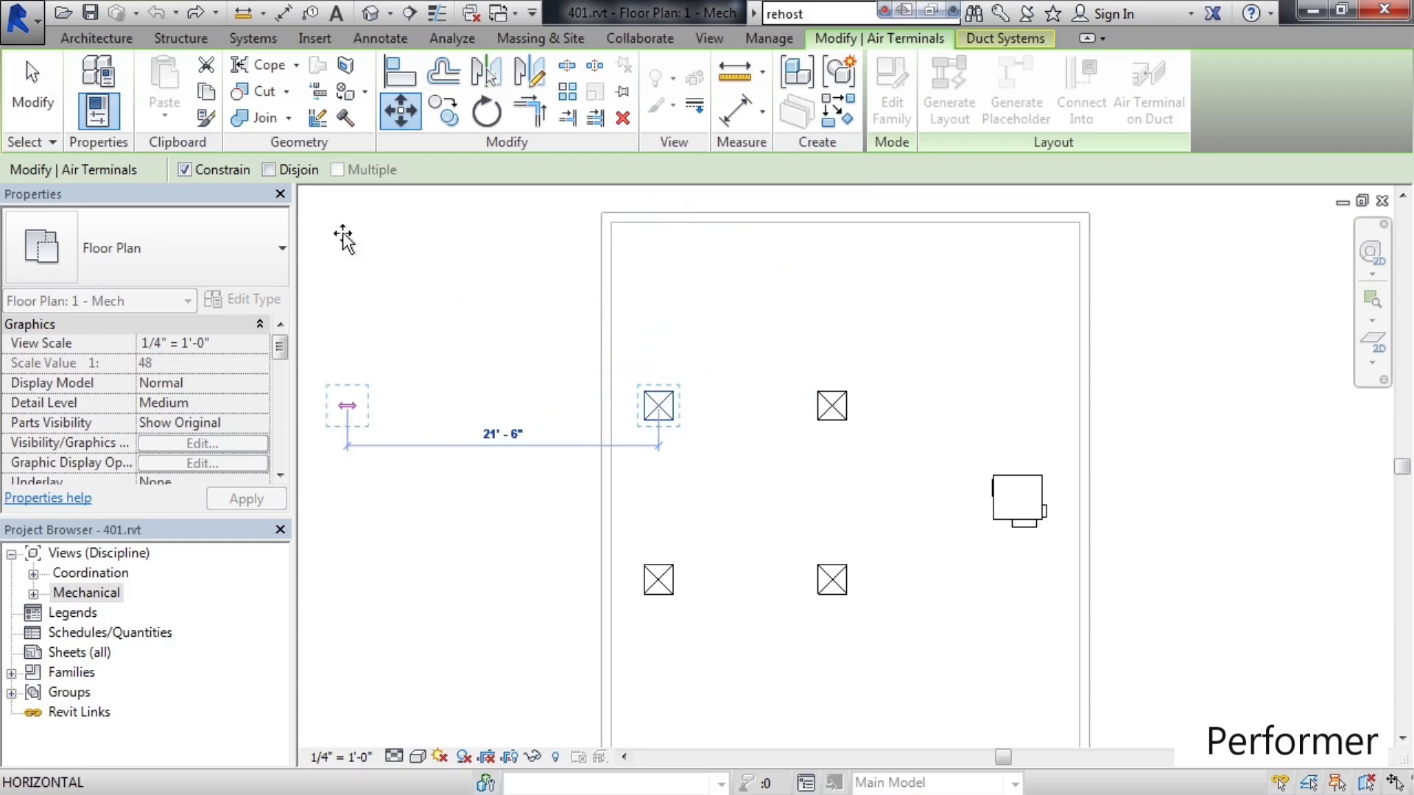
pyautogui.click(184, 170)
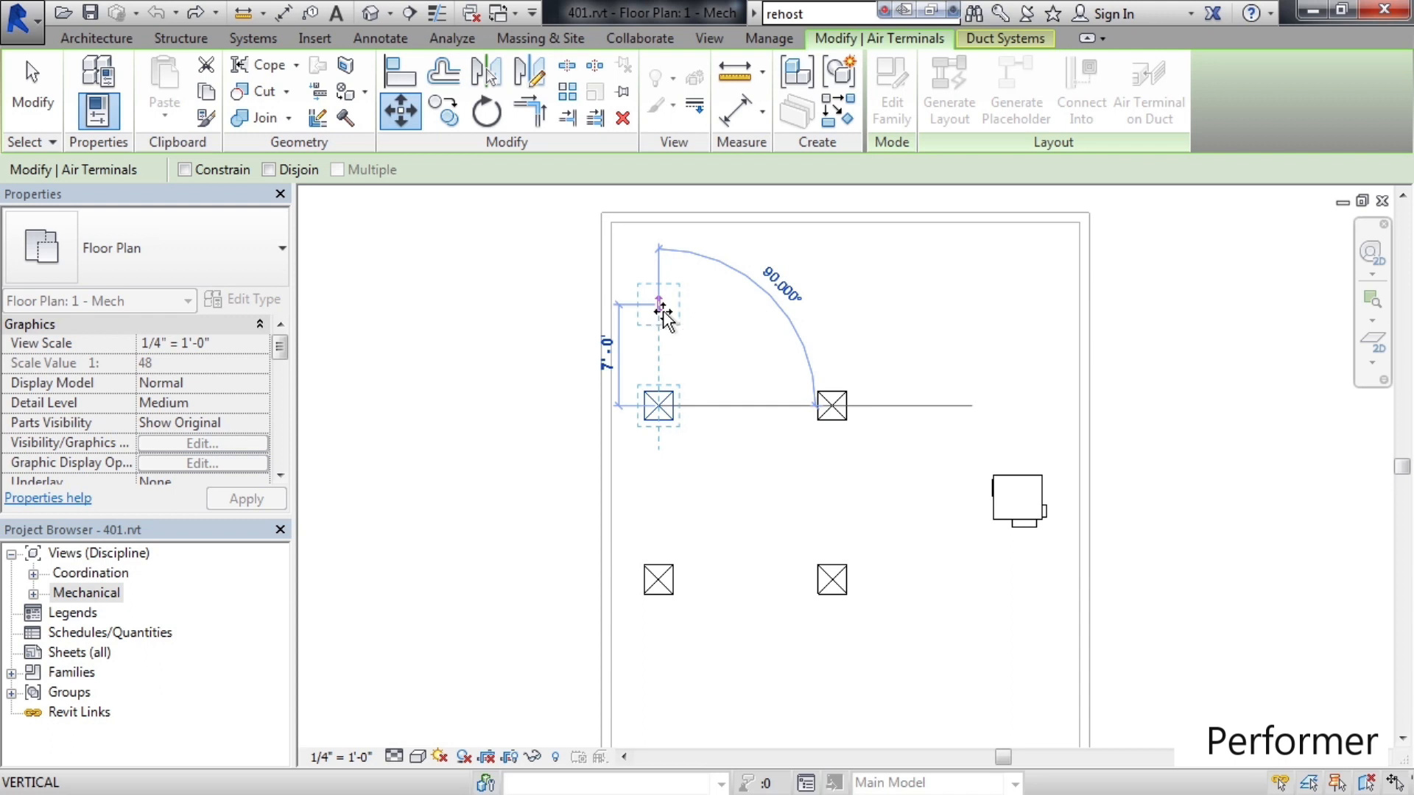
pyautogui.click(661, 311)
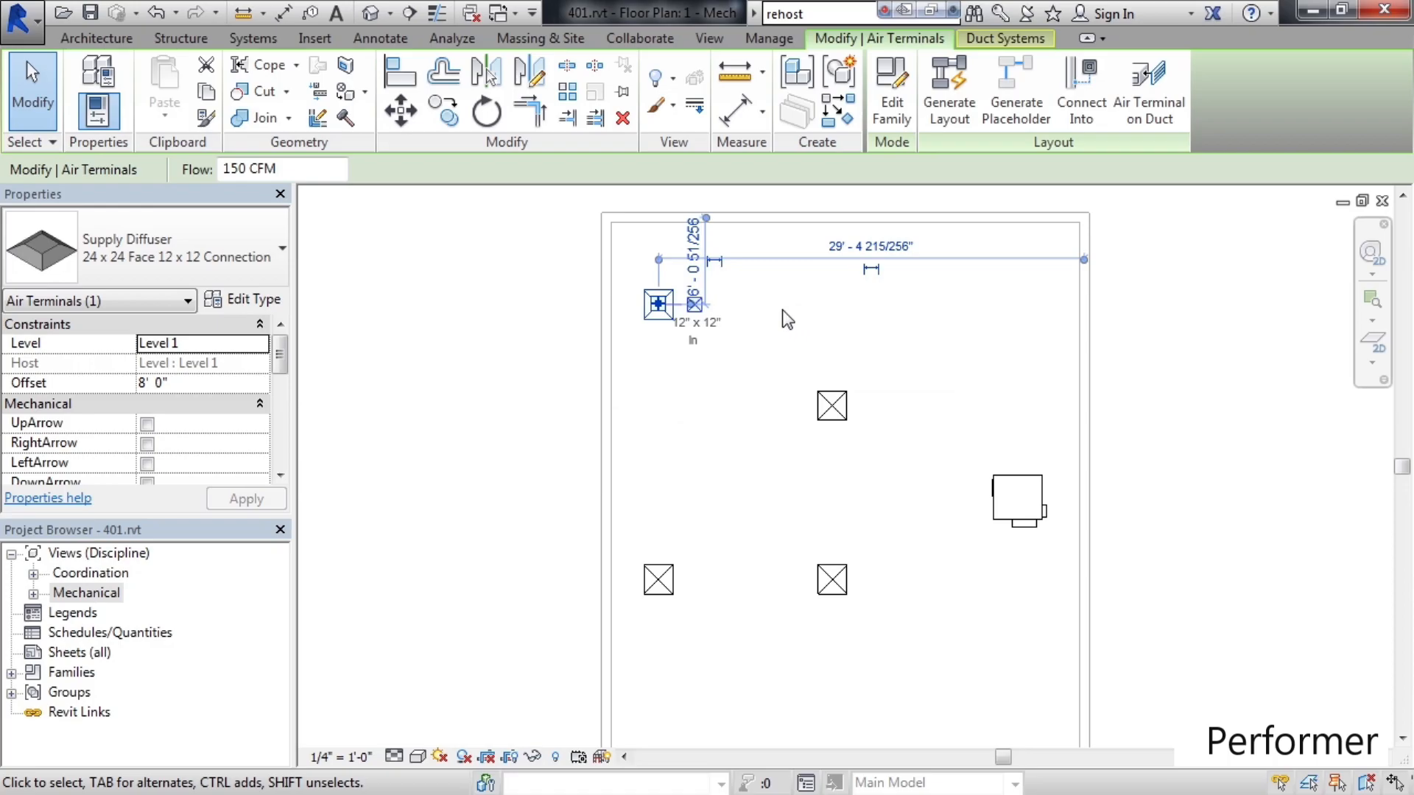
pyautogui.click(565, 380)
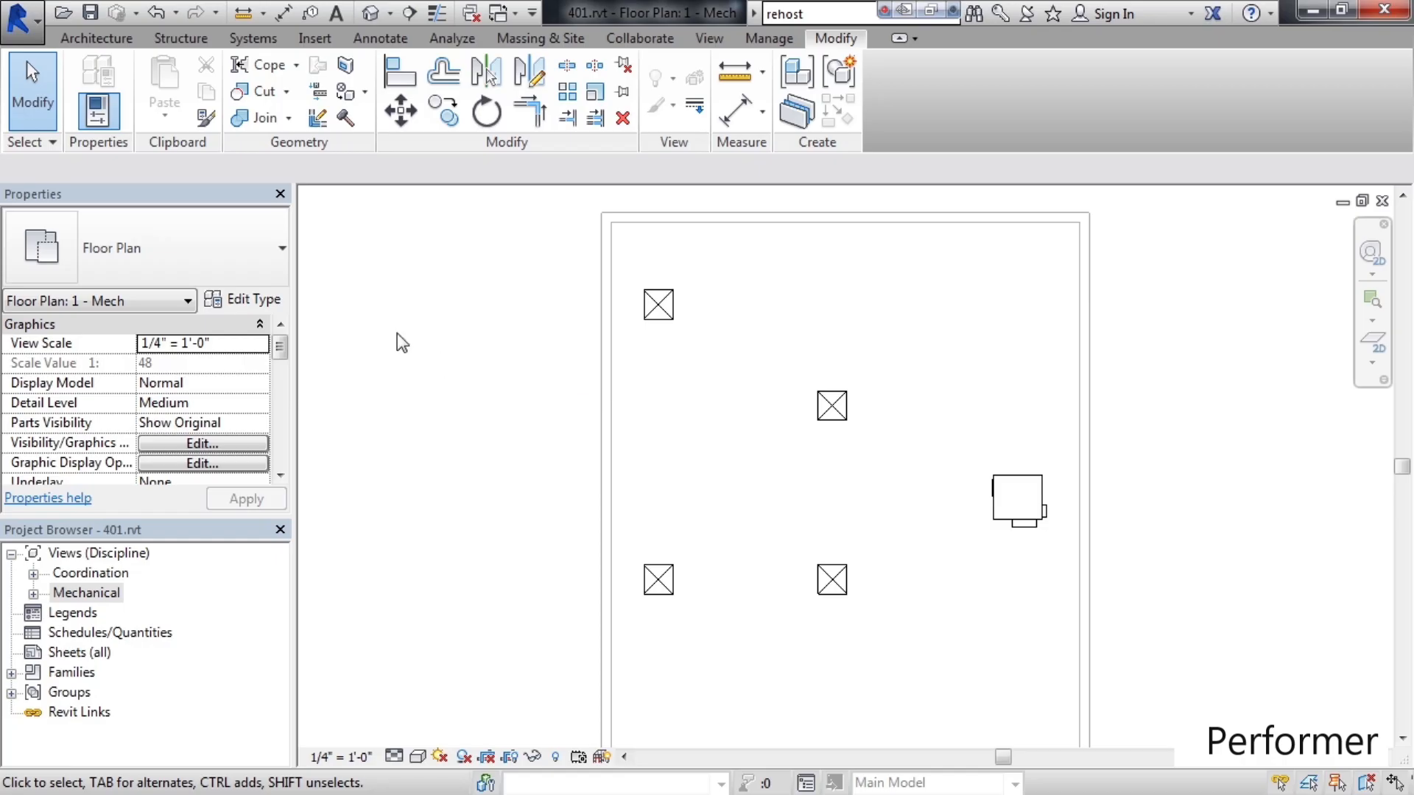
pyautogui.click(158, 13)
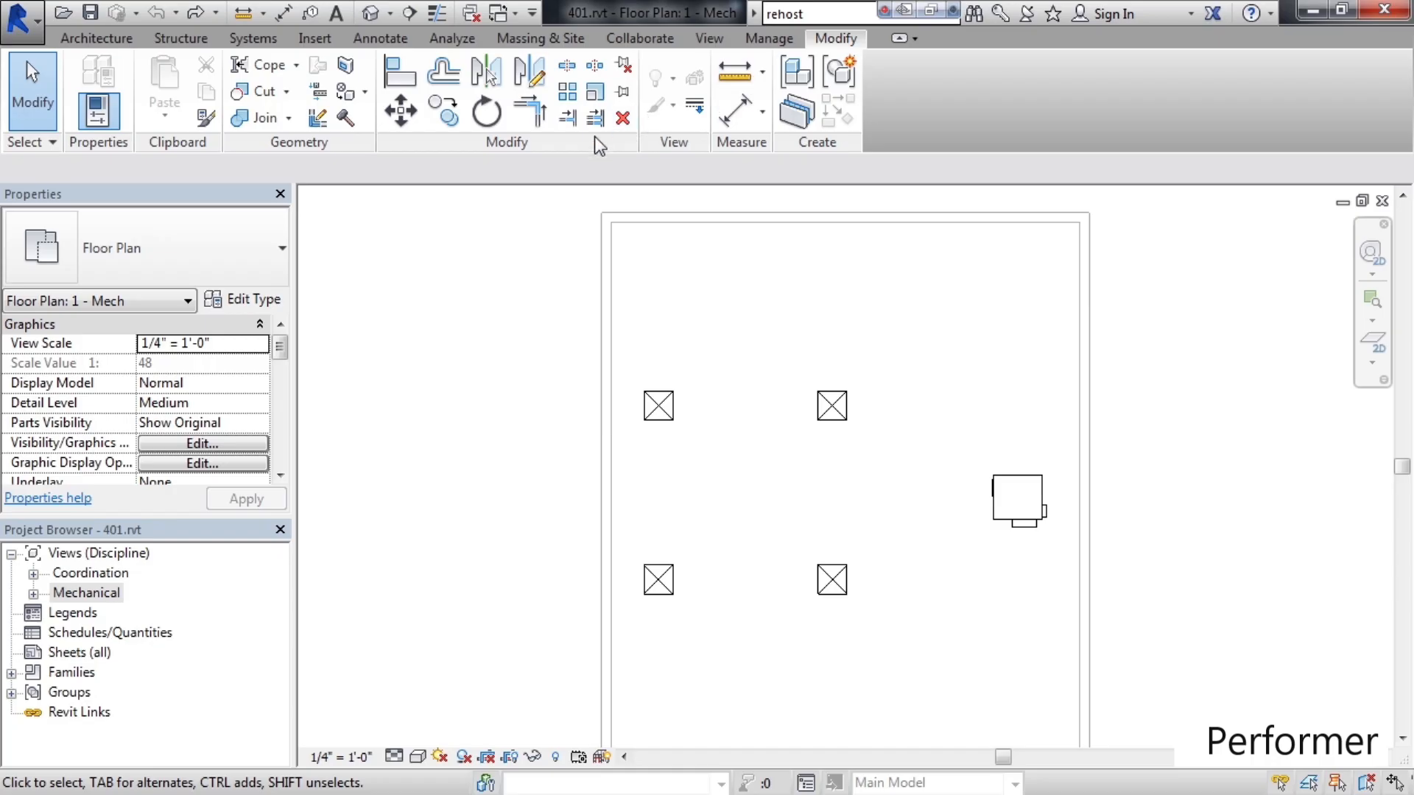
# Step: Start the Move command before picking the upper-left diffuser, move it 6'-0" horizontally to the right, and undo the move
pyautogui.click(399, 118)
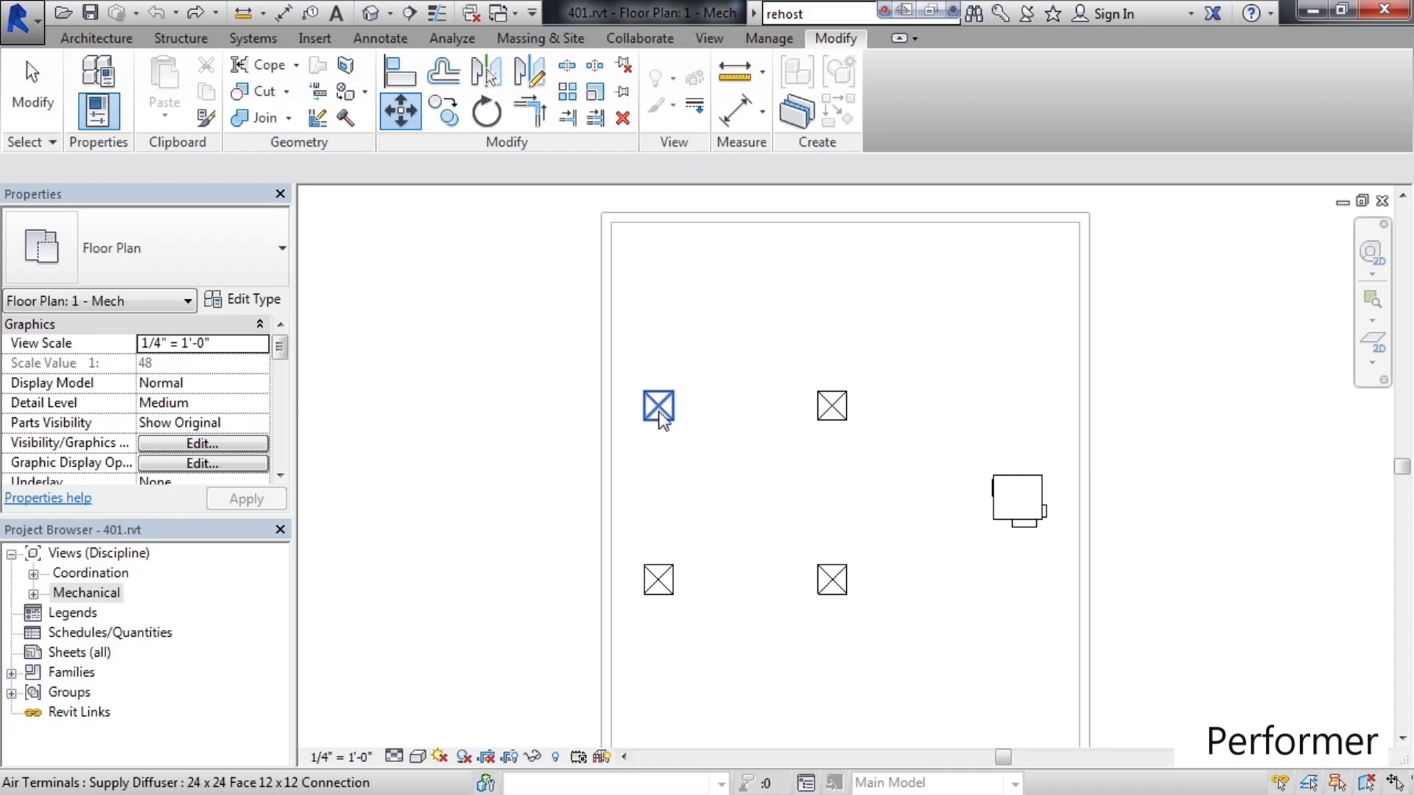
pyautogui.click(659, 427)
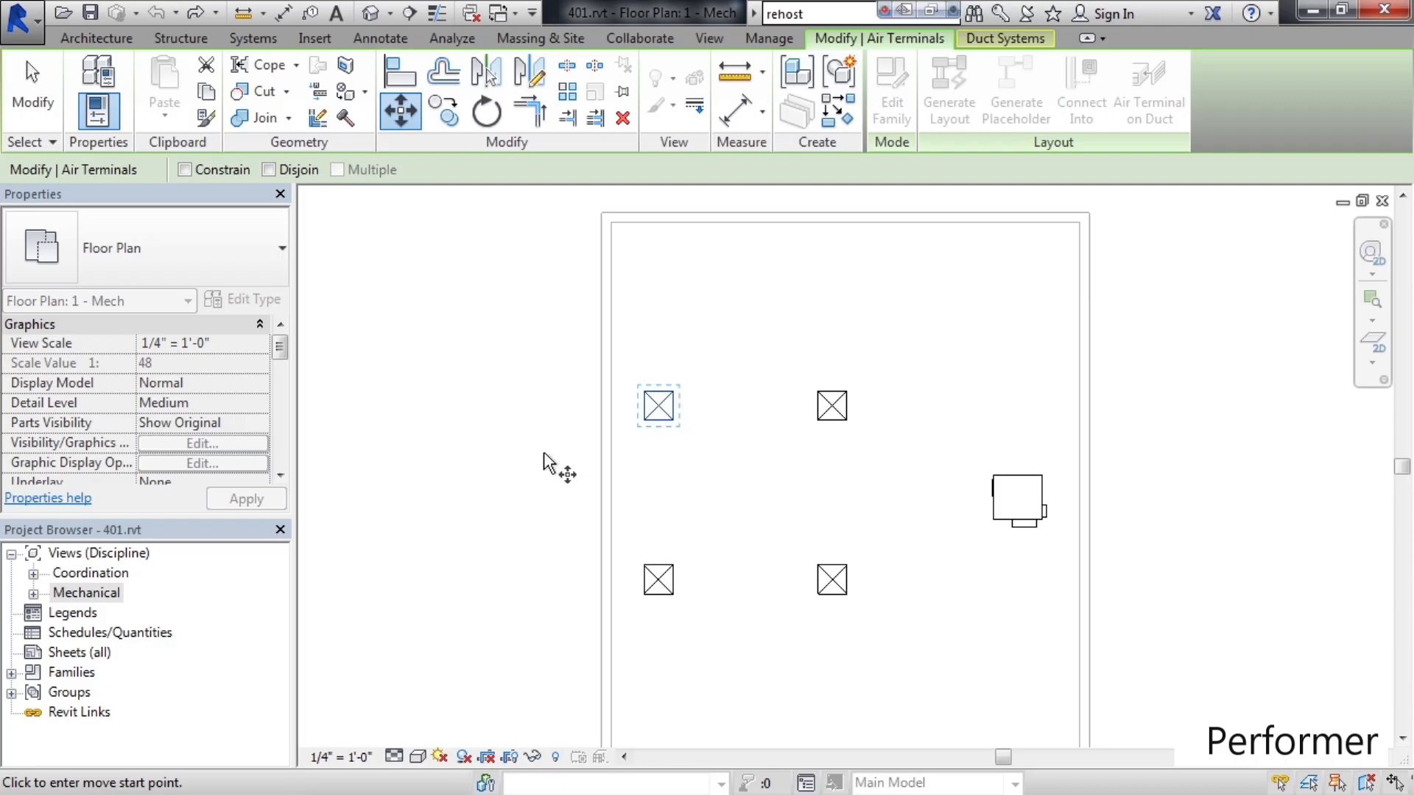
pyautogui.click(659, 406)
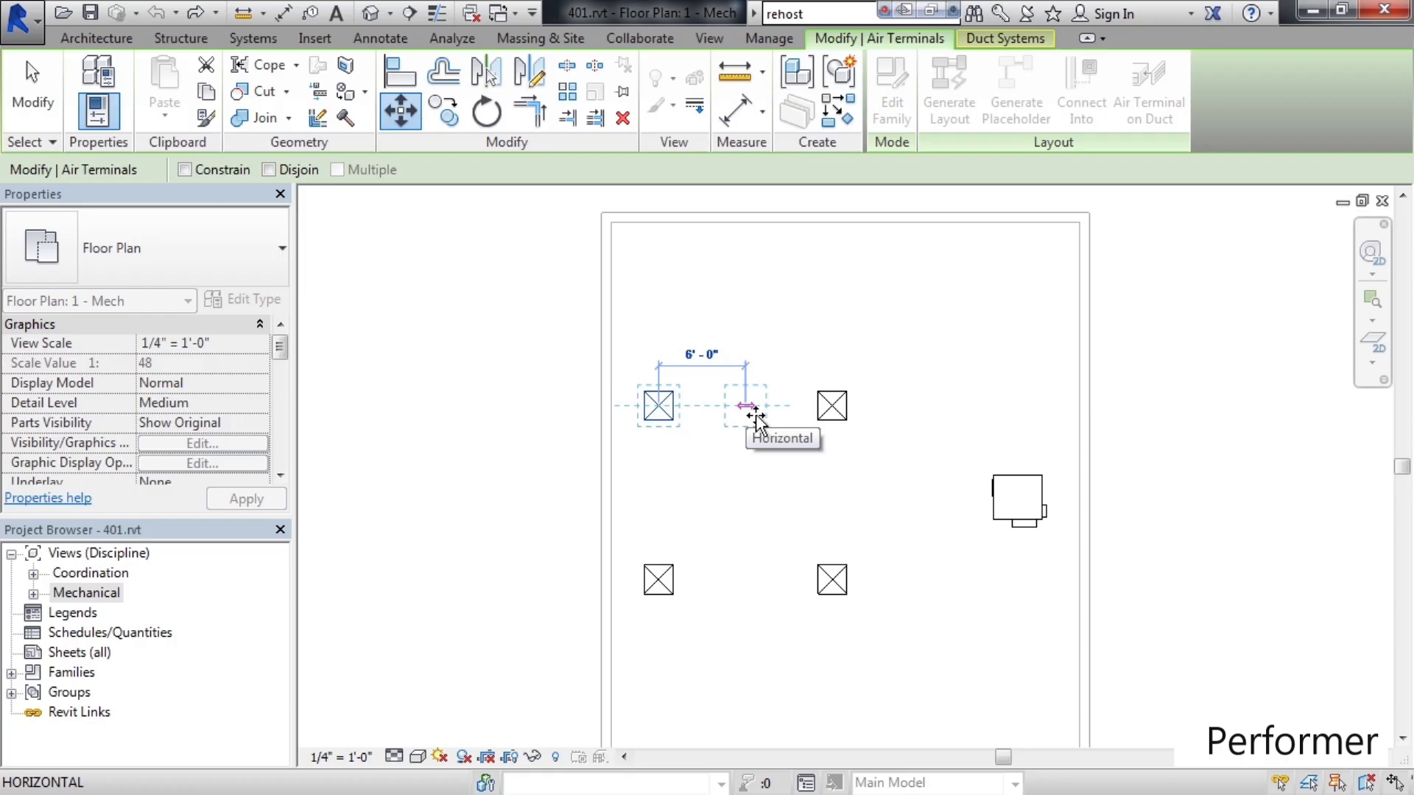
pyautogui.click(755, 416)
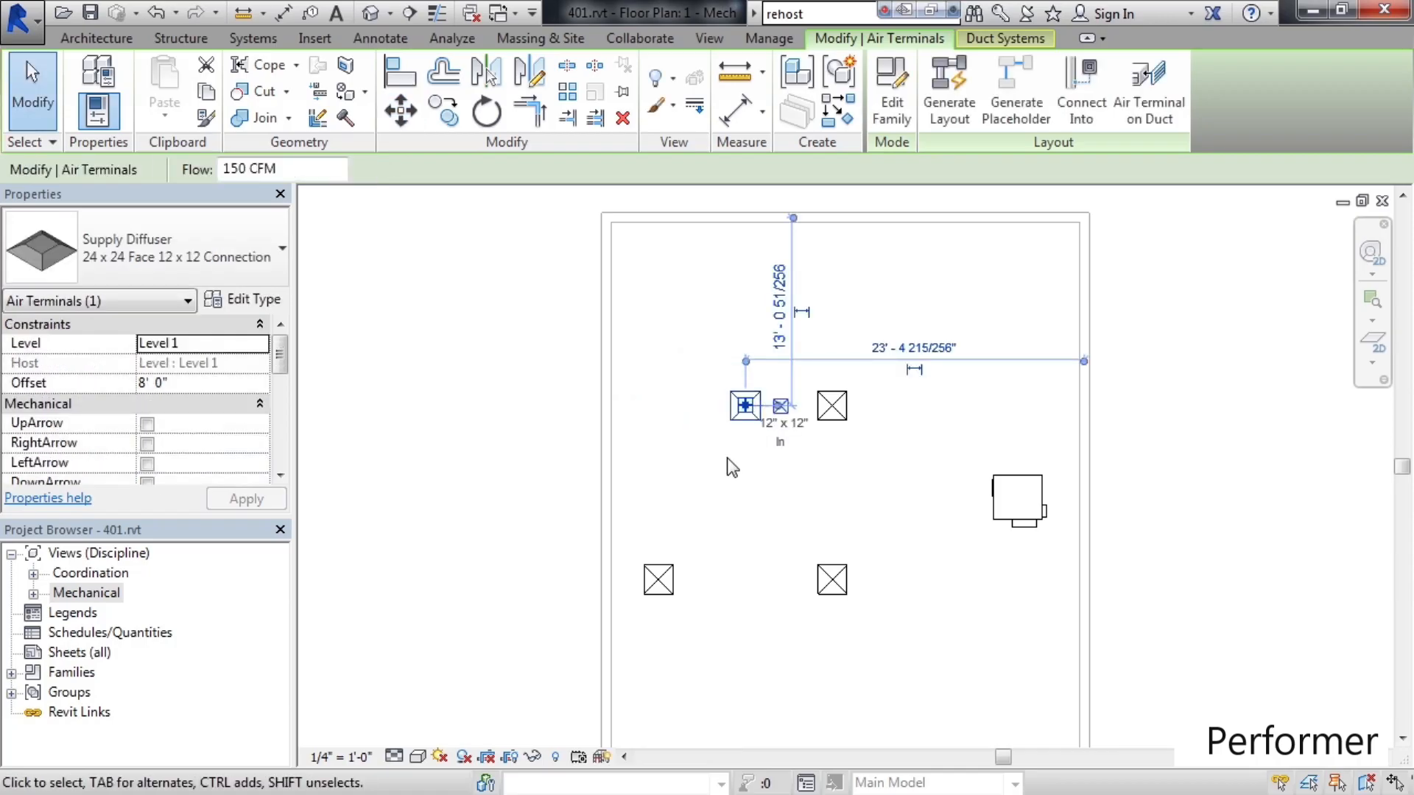
pyautogui.click(705, 450)
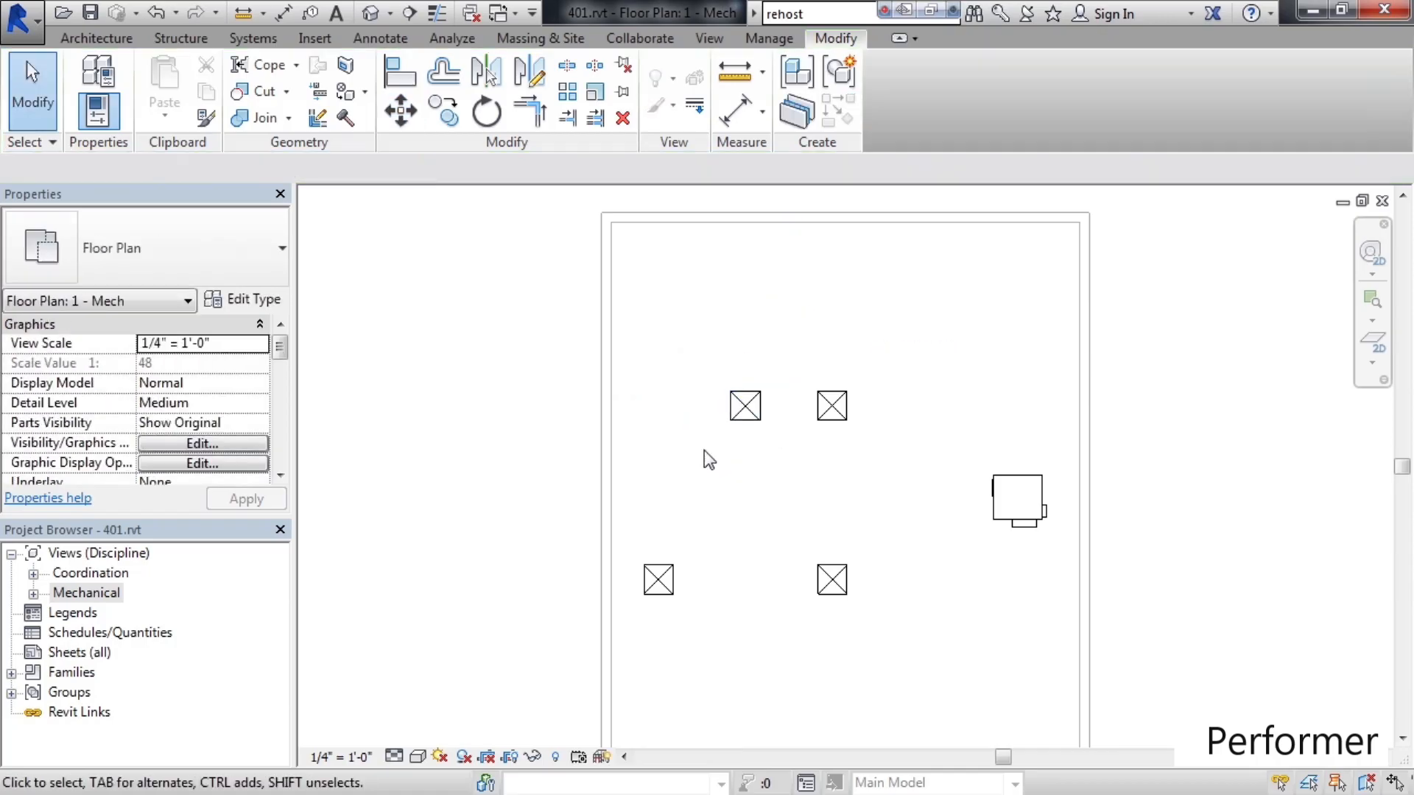
pyautogui.click(155, 13)
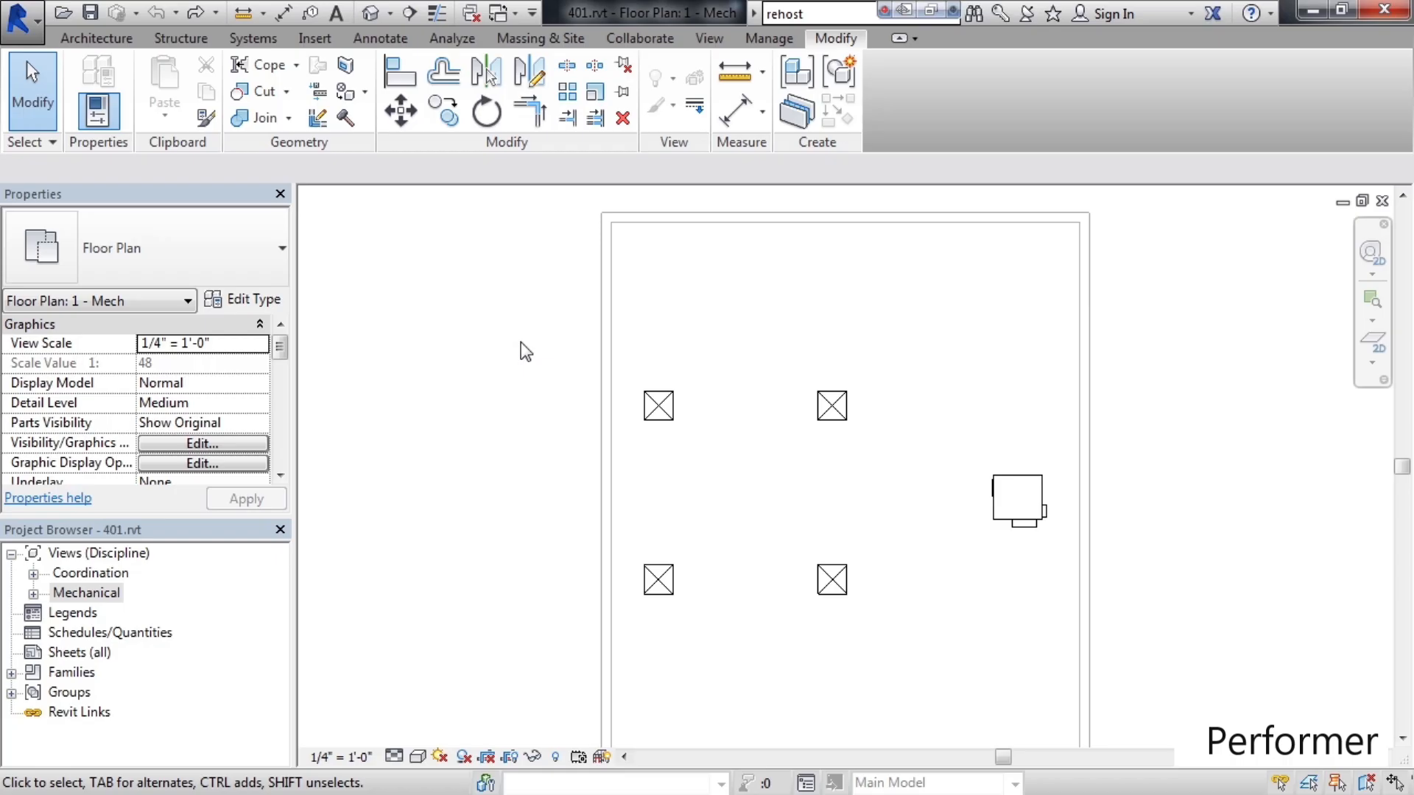
# Step: Copy the upper-left diffuser 8'-0" straight up from its center, and deselect the copy
pyautogui.moveTo(658, 404); pyautogui.dragTo(665, 415)
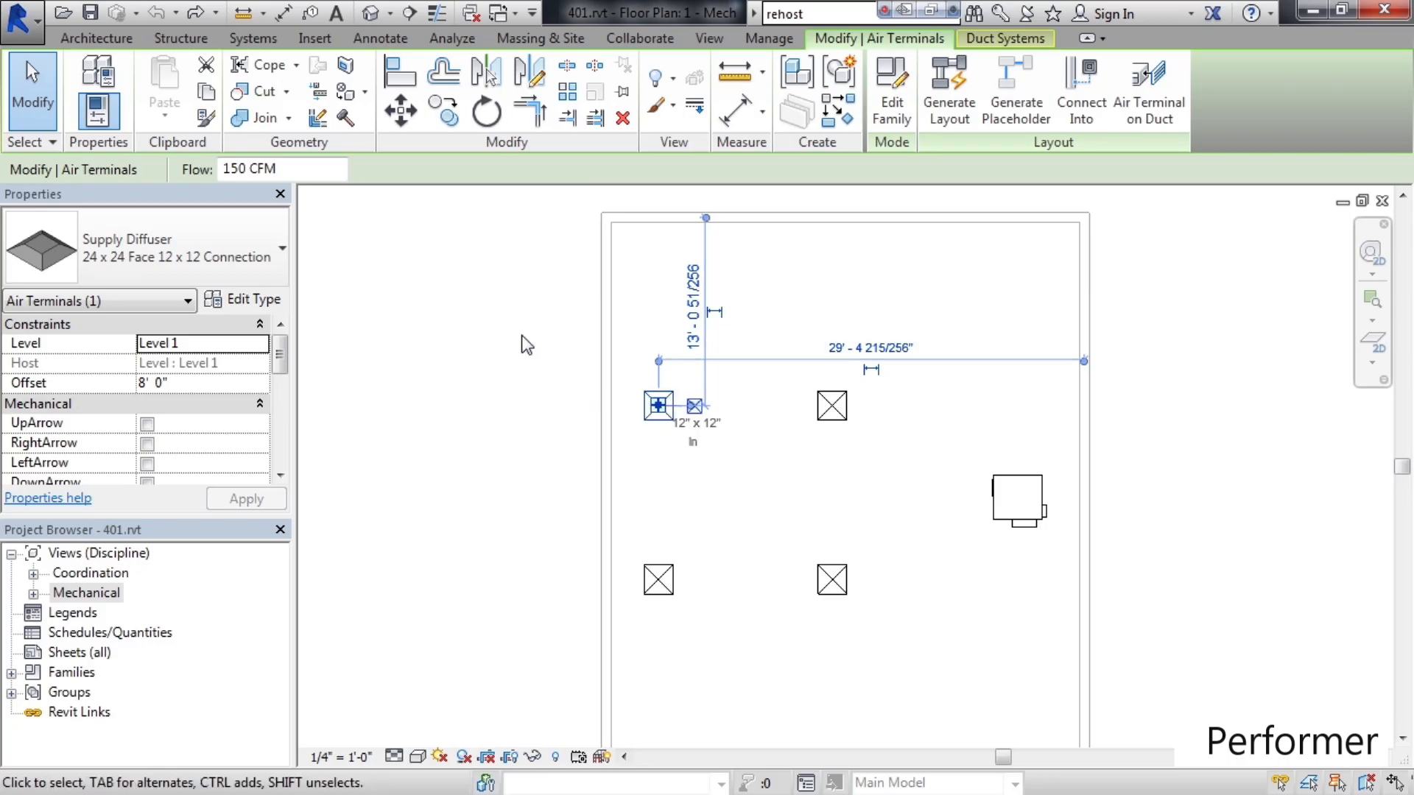
pyautogui.click(445, 114)
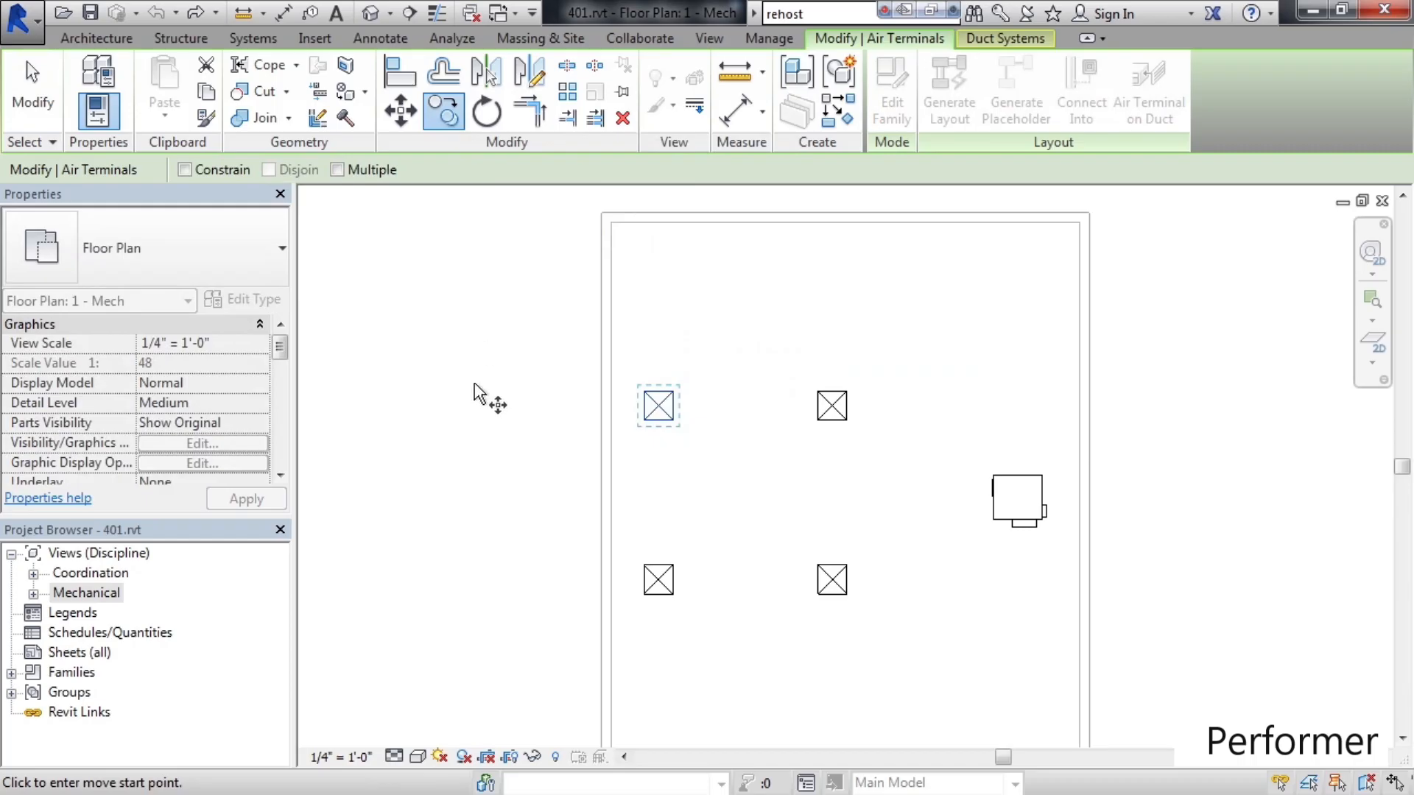
pyautogui.click(660, 409)
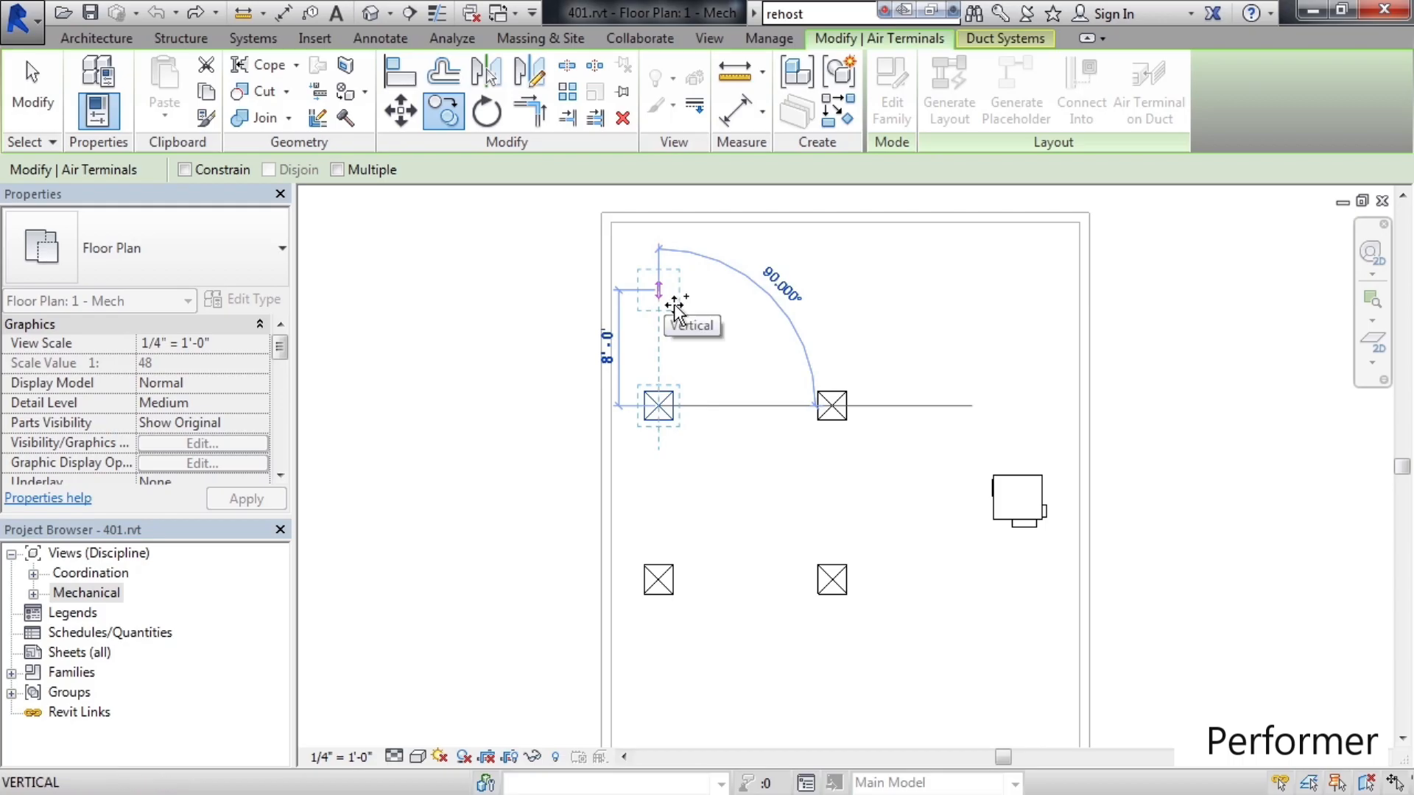
pyautogui.click(674, 306)
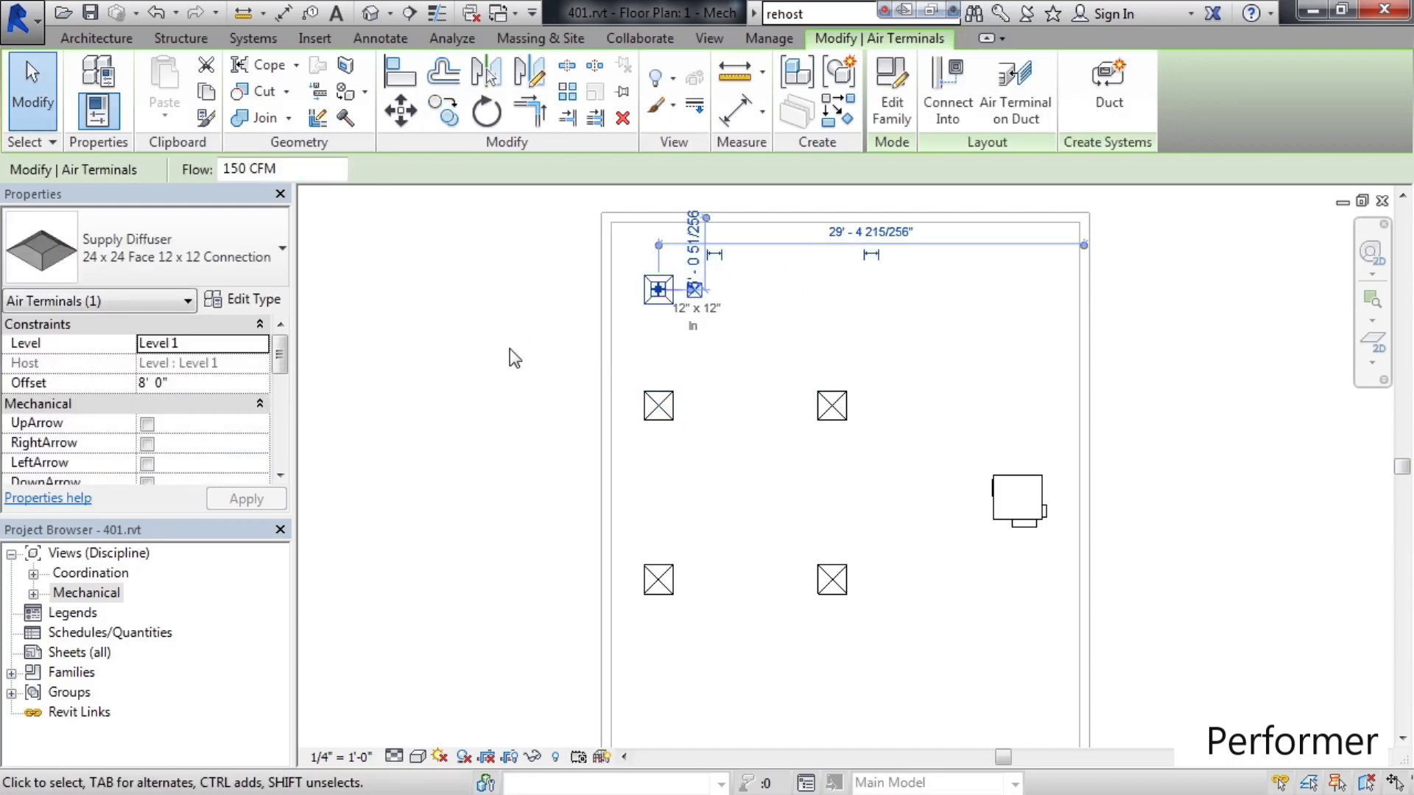
pyautogui.click(509, 348)
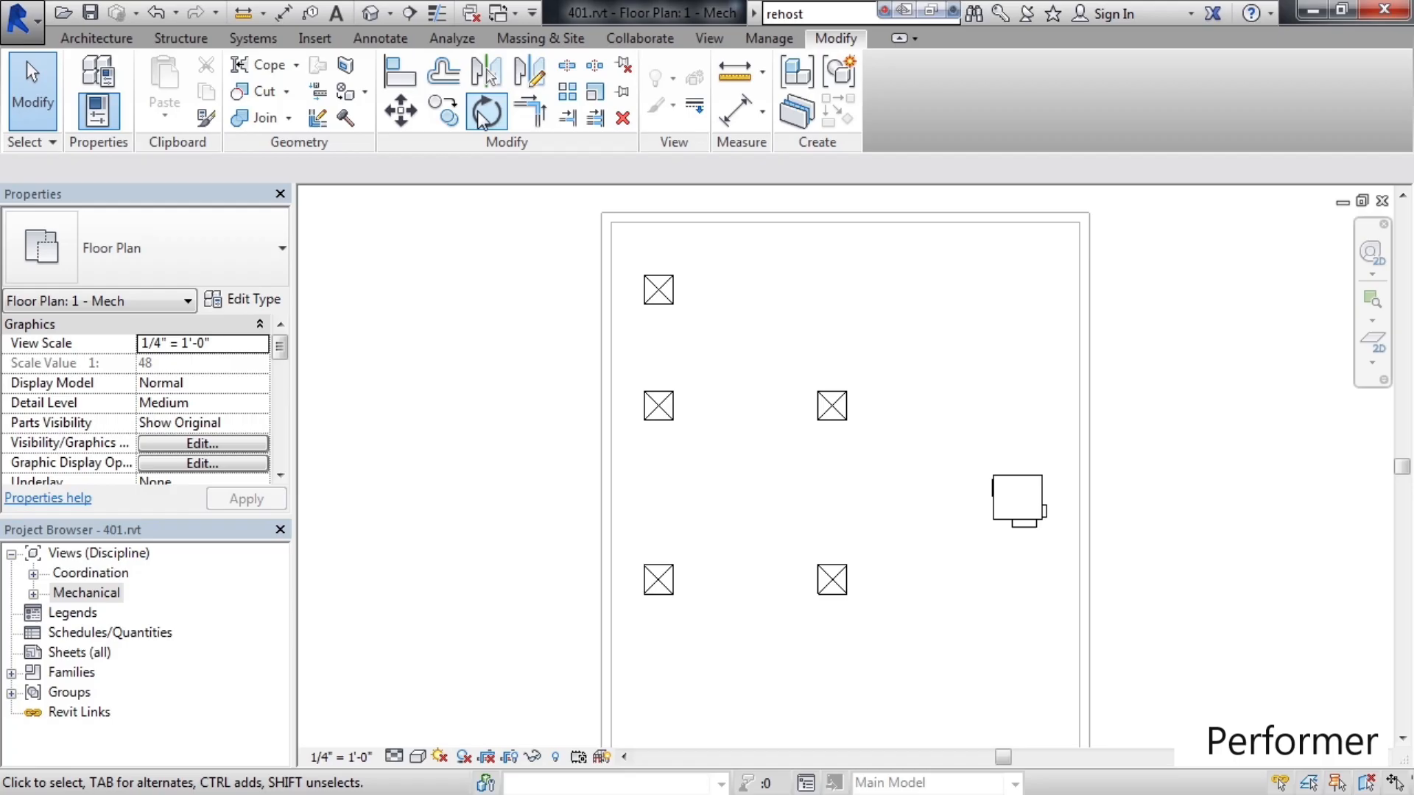
# Step: Copy the top-left diffuser three times horizontally to the right at 7'-0" spacing with Multiple turned on, and deselect the last copy
pyautogui.click(439, 116)
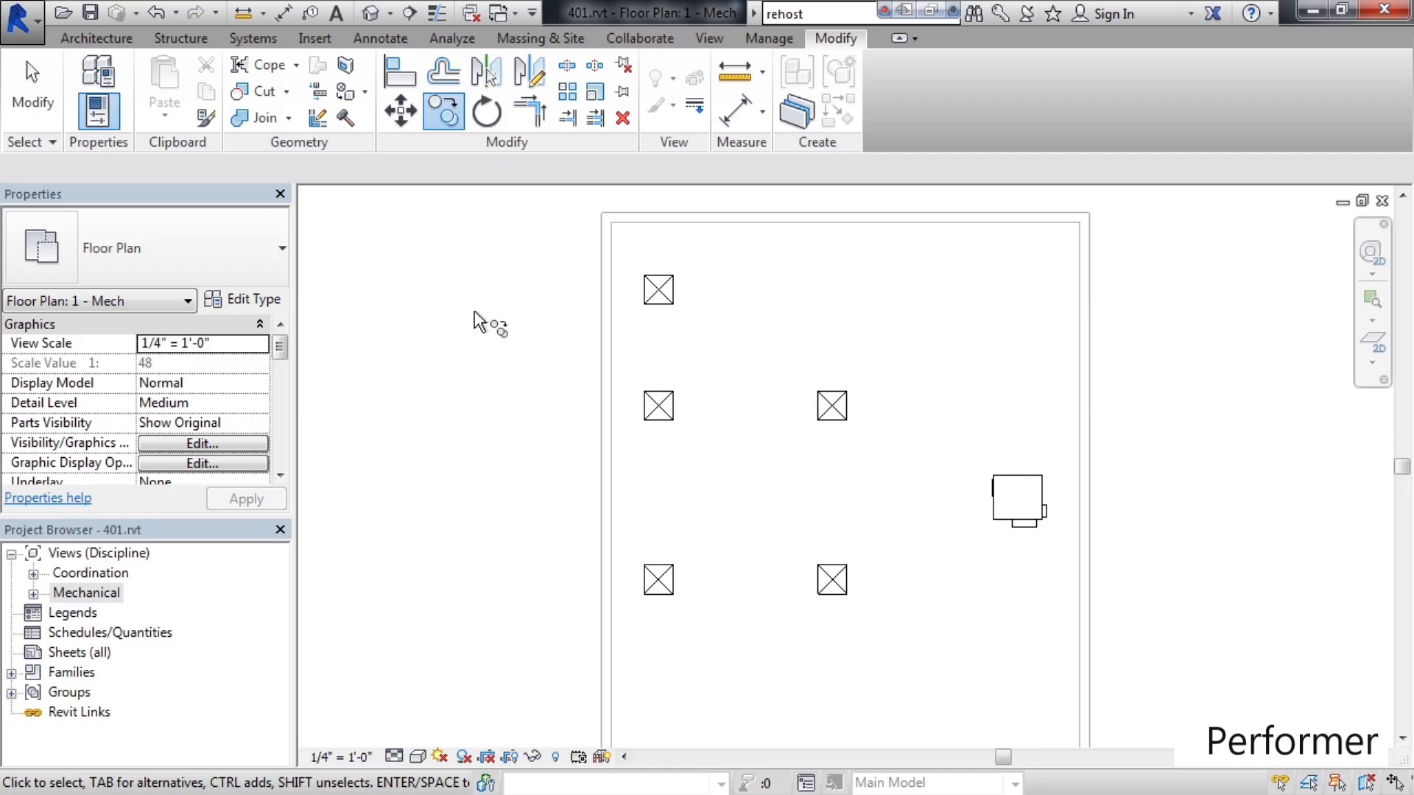
pyautogui.click(658, 298)
pyautogui.press('m')
pyautogui.press('v')
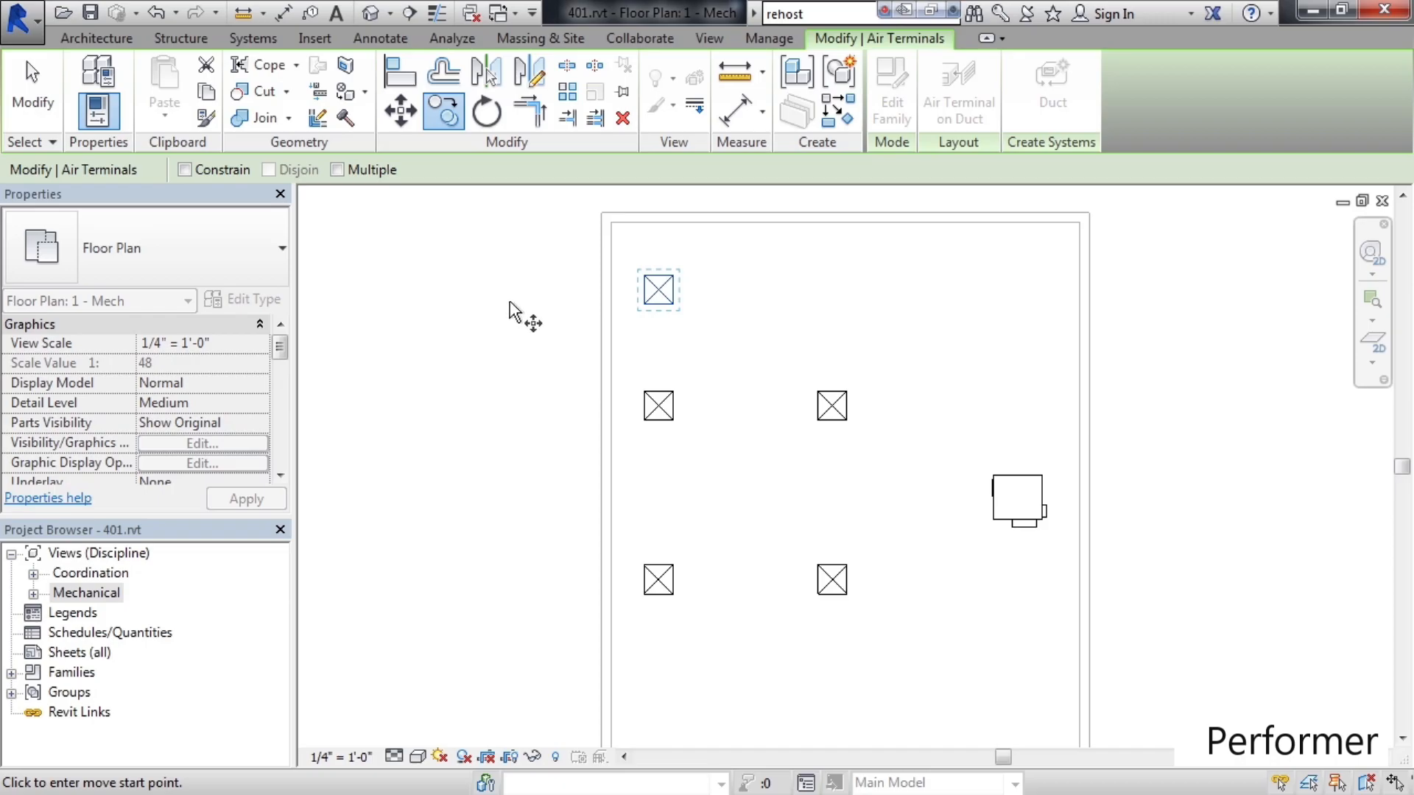
pyautogui.click(337, 171)
pyautogui.click(661, 290)
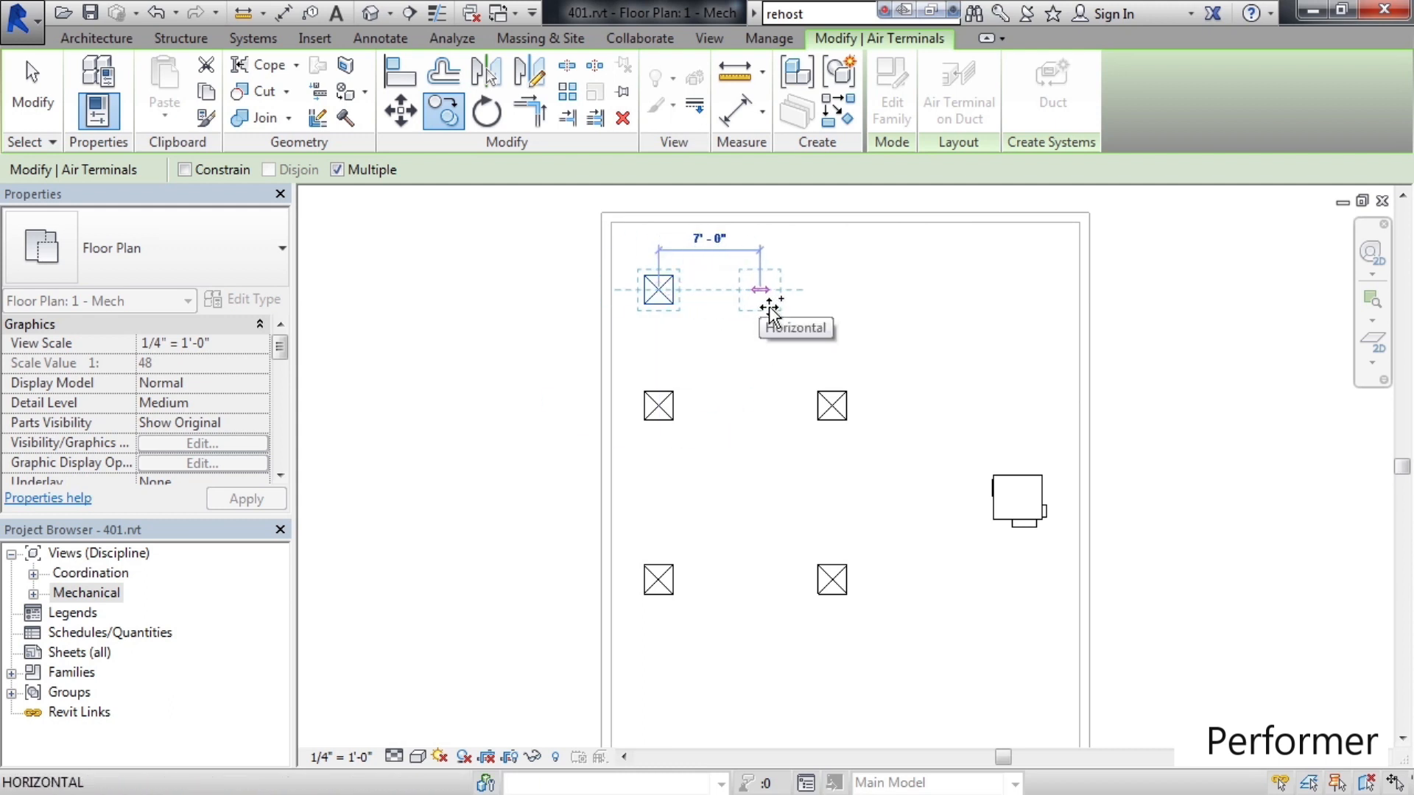
pyautogui.click(770, 310)
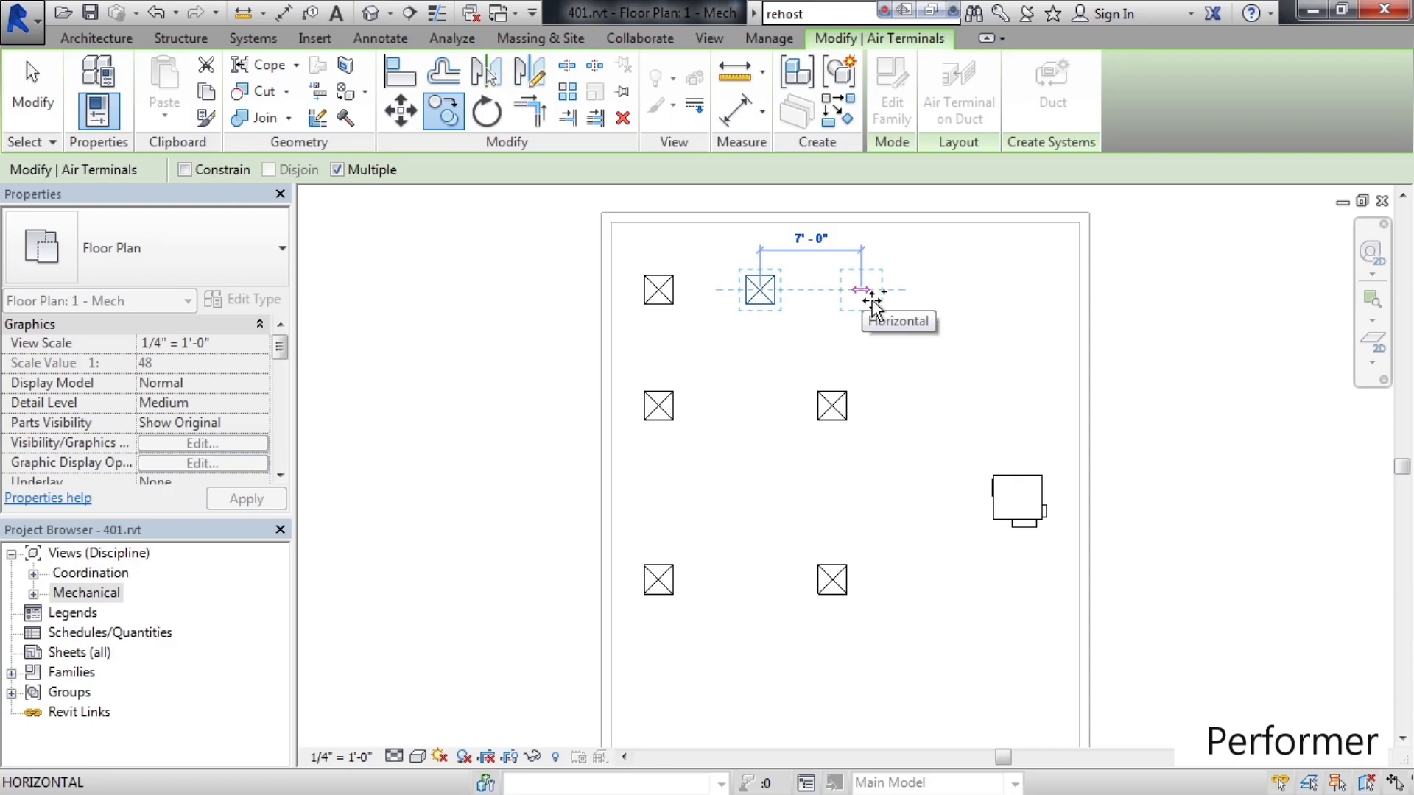
pyautogui.click(869, 303)
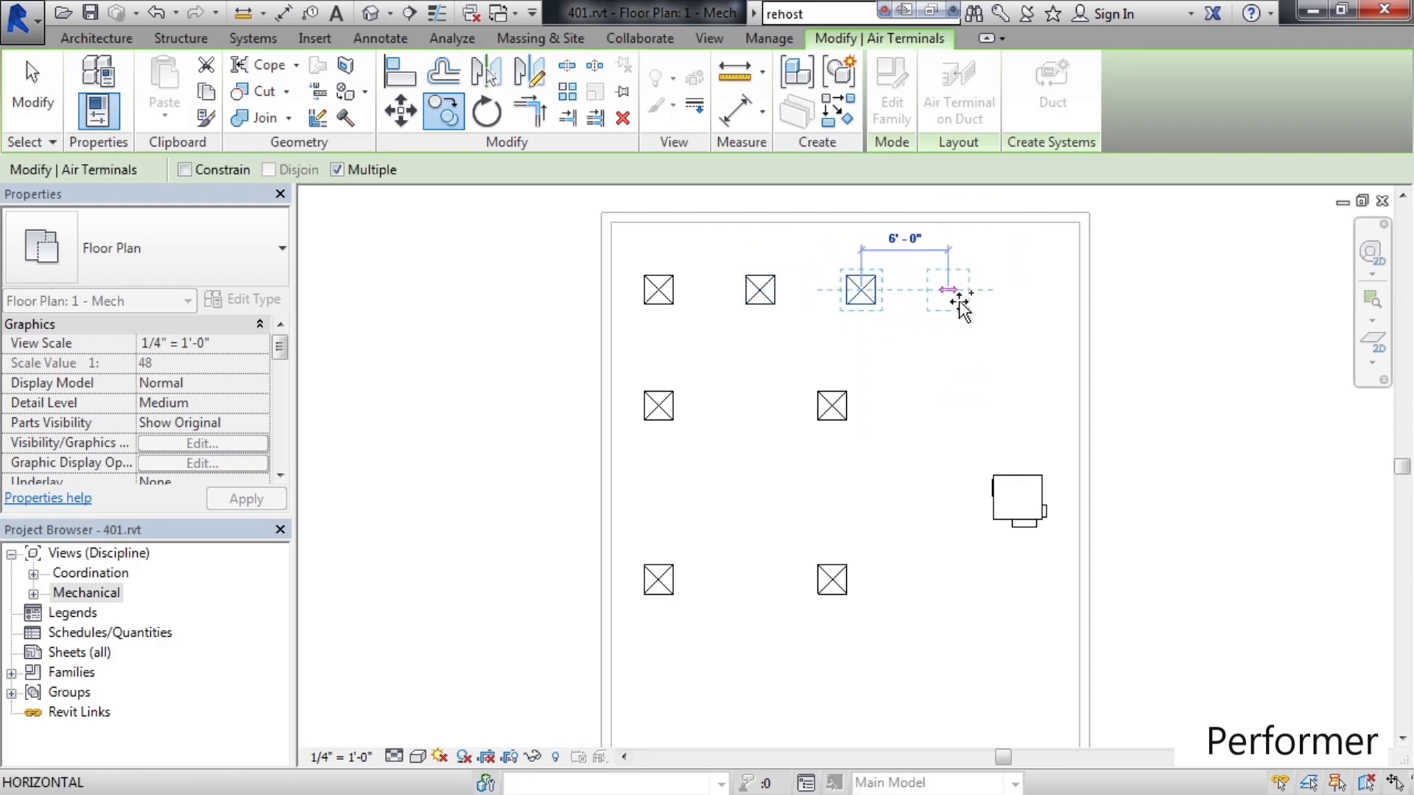
pyautogui.click(971, 301)
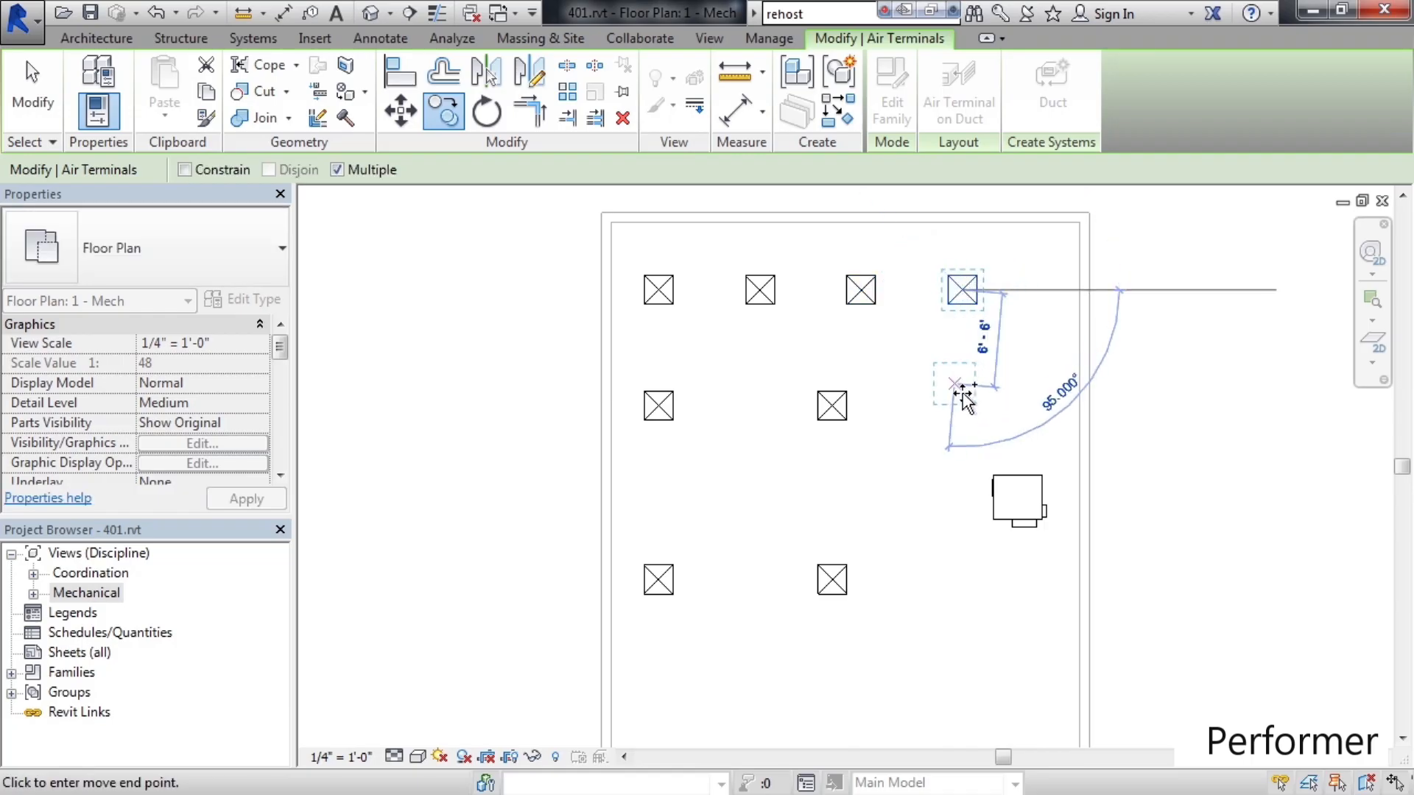
pyautogui.press('Escape')
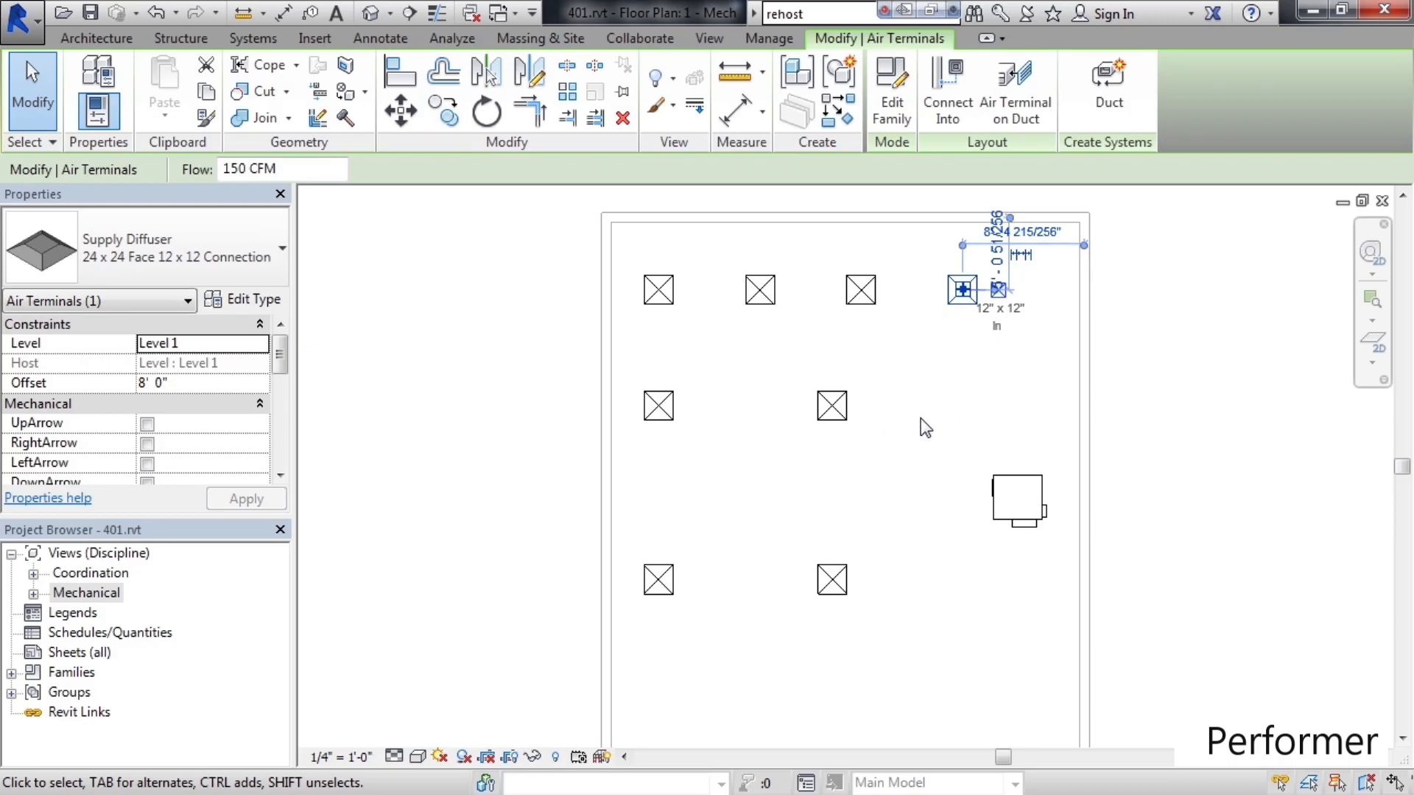
pyautogui.press('Escape')
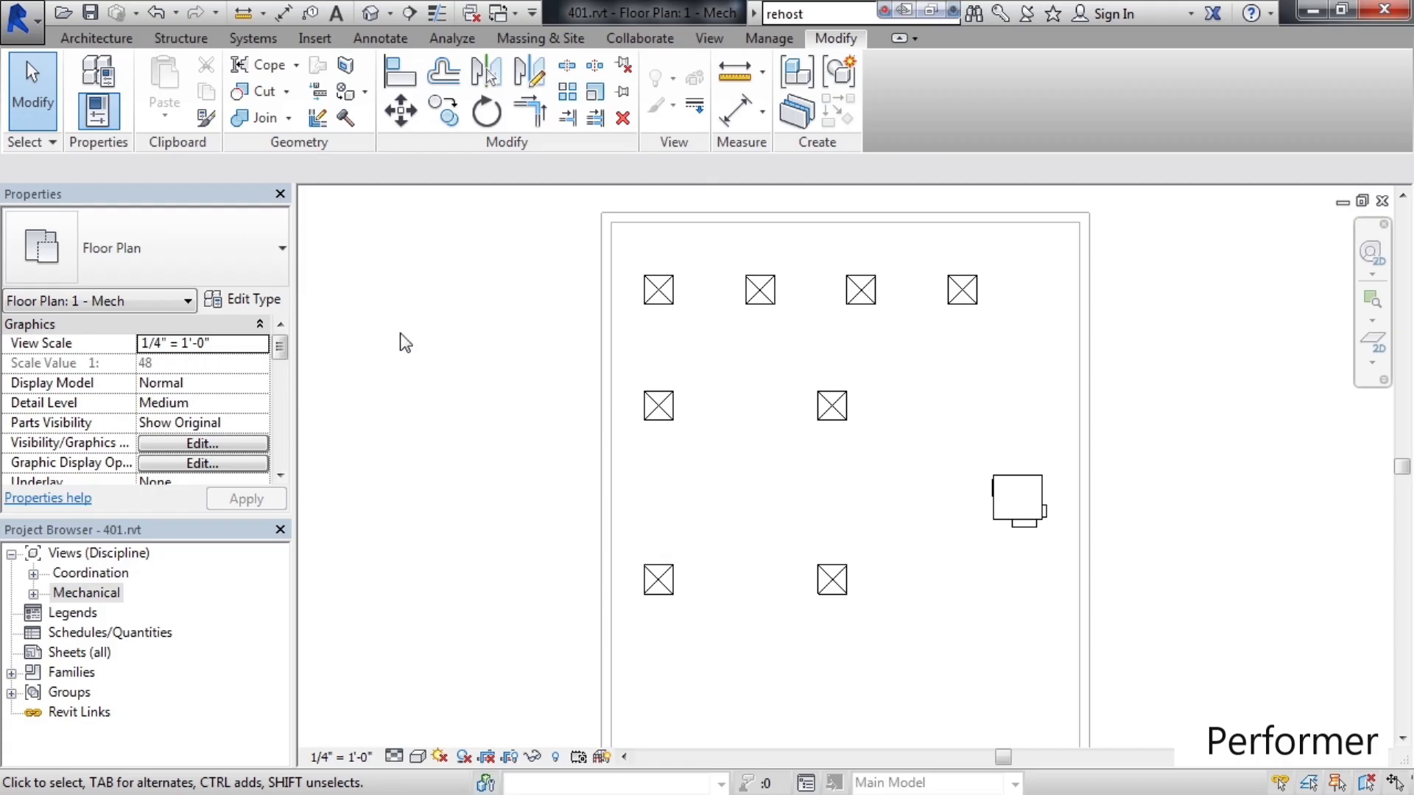
# Step: Undo the three horizontal copies and the earlier 8'-0" vertical copy of the upper-left diffuser
pyautogui.click(158, 13)
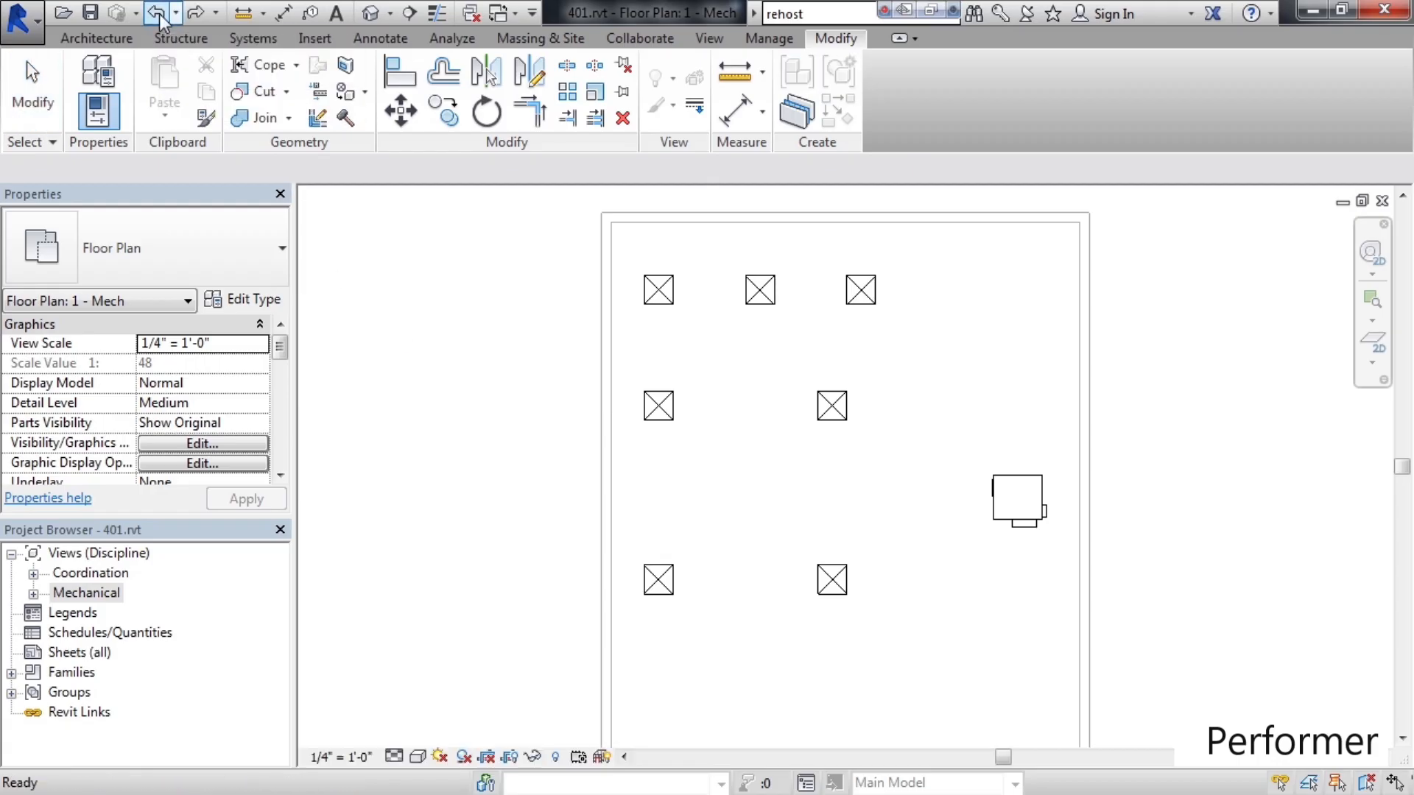
pyautogui.click(157, 13)
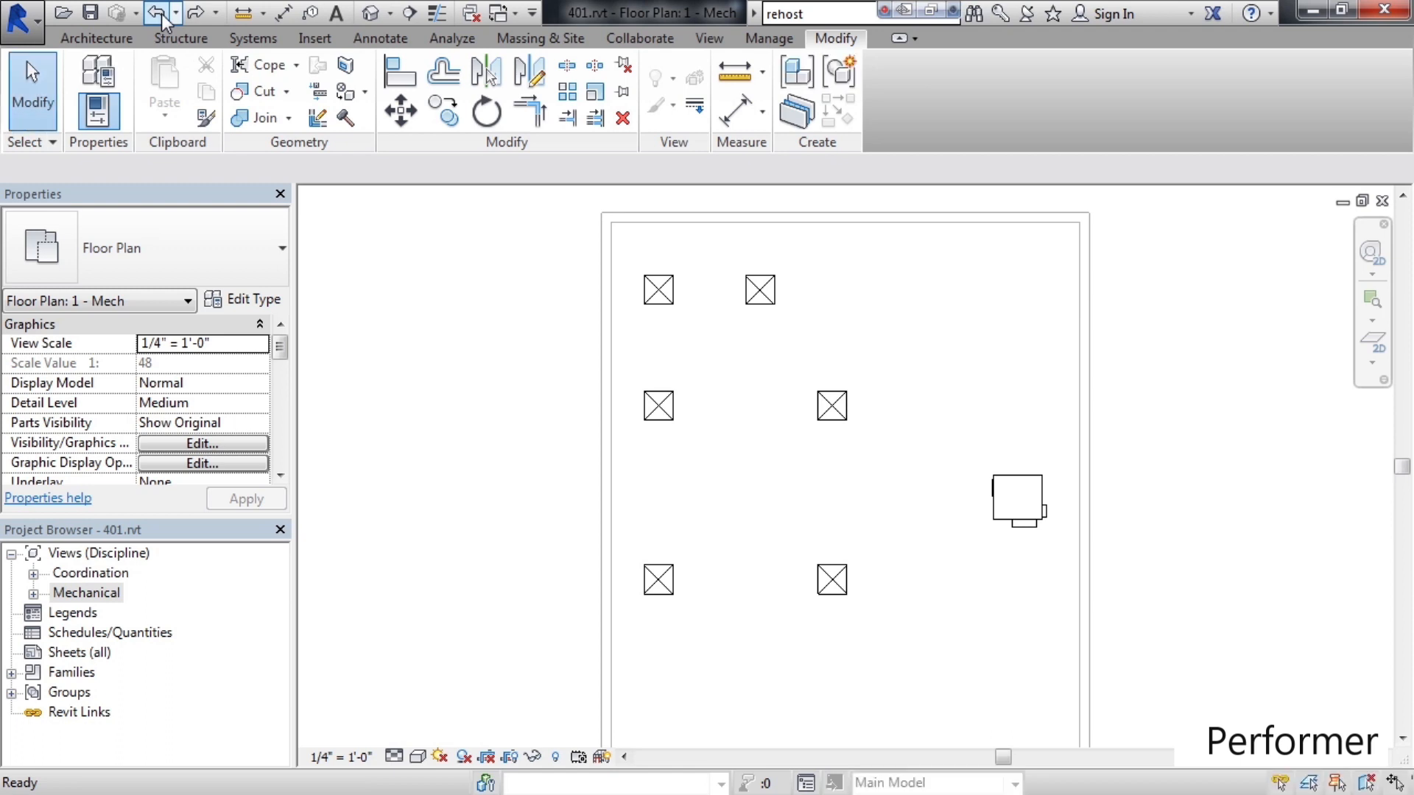
pyautogui.click(158, 13)
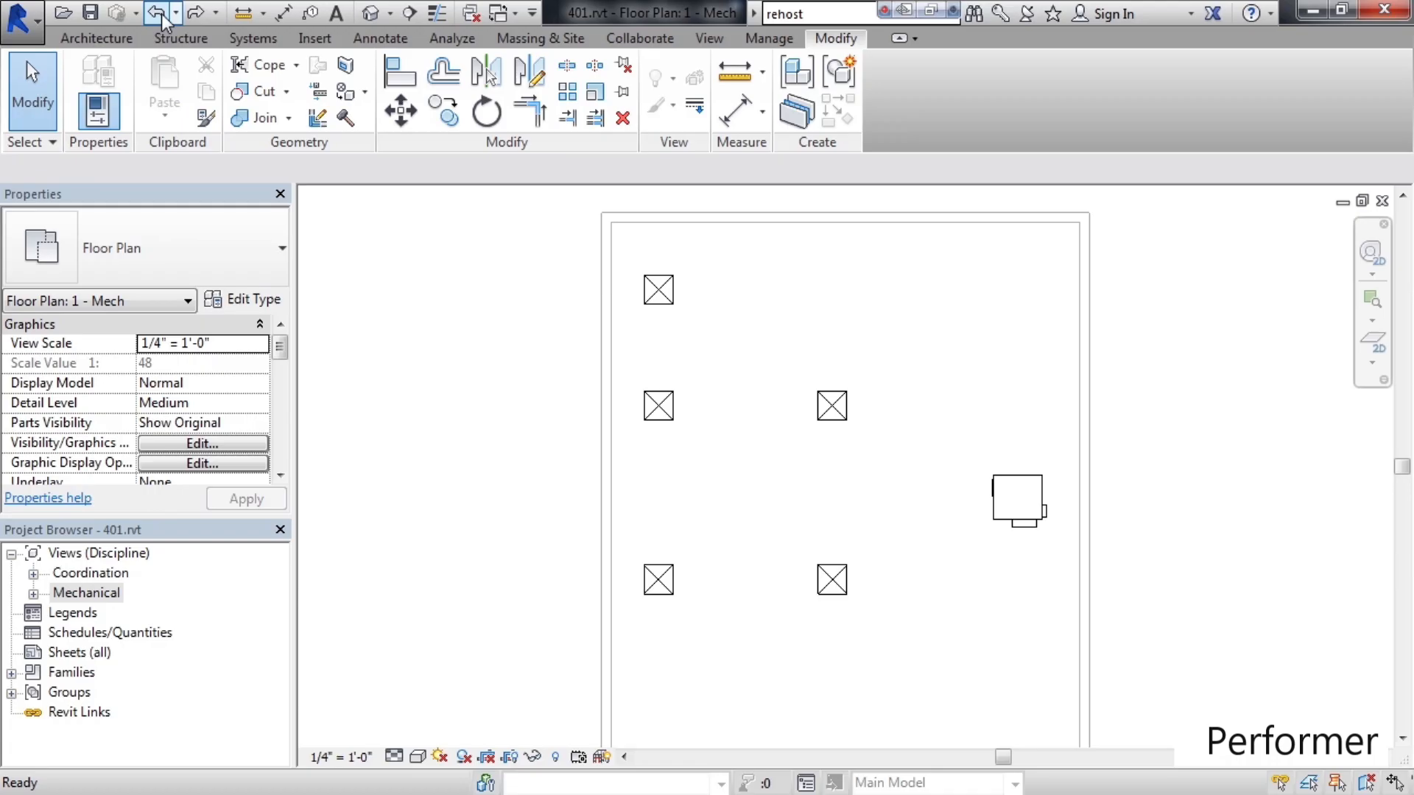
pyautogui.click(159, 14)
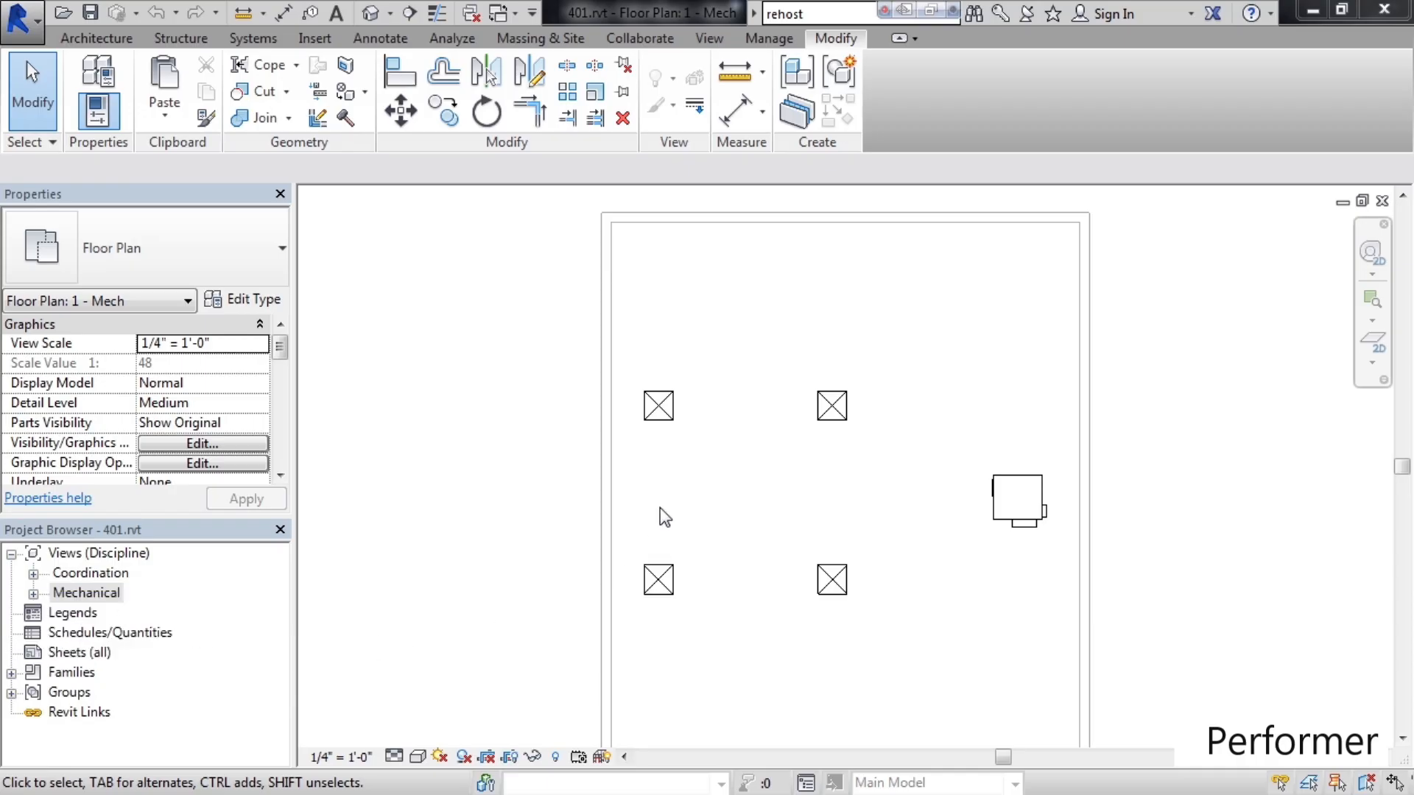
# Step: Copy the upper-left diffuser to the clipboard and paste it 14'-0" to its left, with Constrain turned off after trying it
pyautogui.click(659, 408)
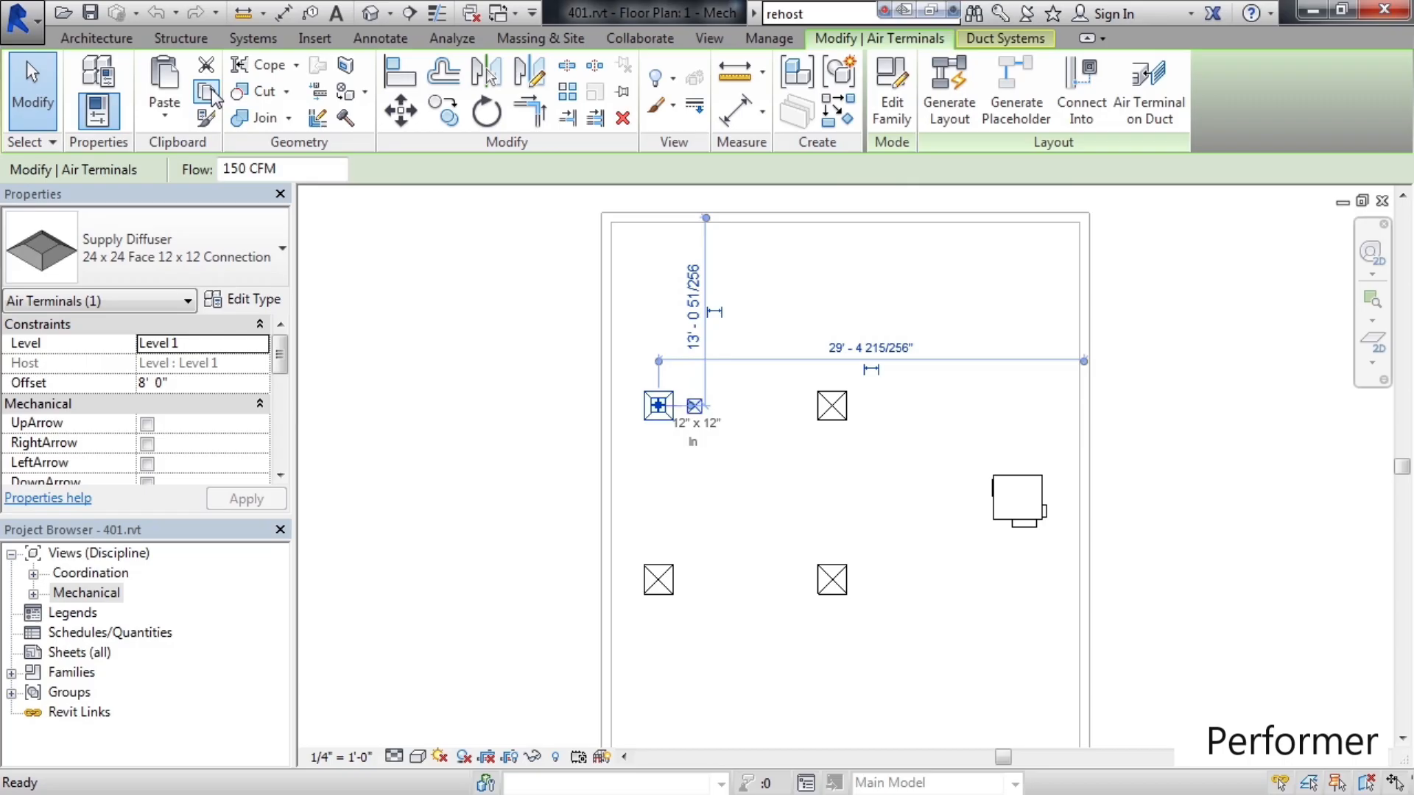
pyautogui.click(475, 346)
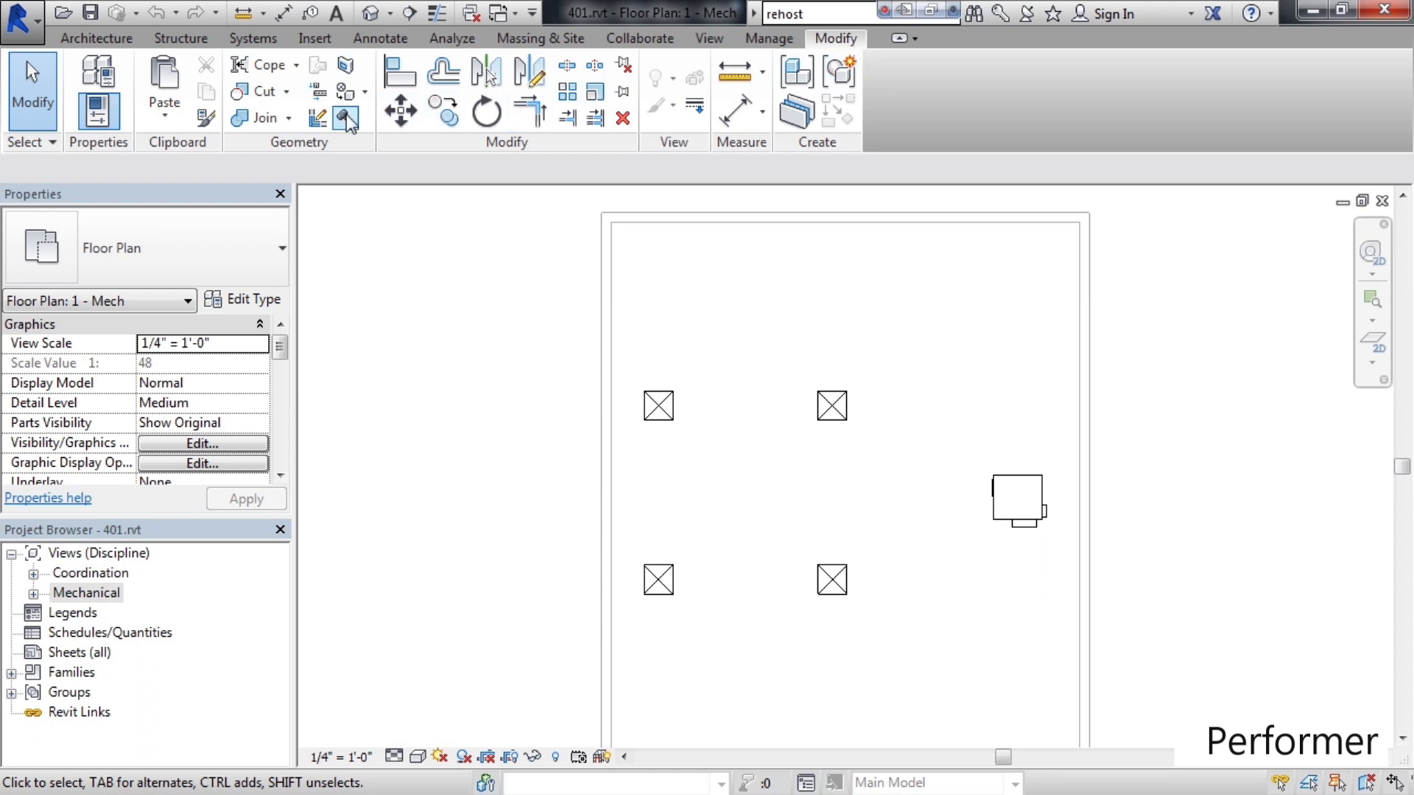
pyautogui.click(164, 87)
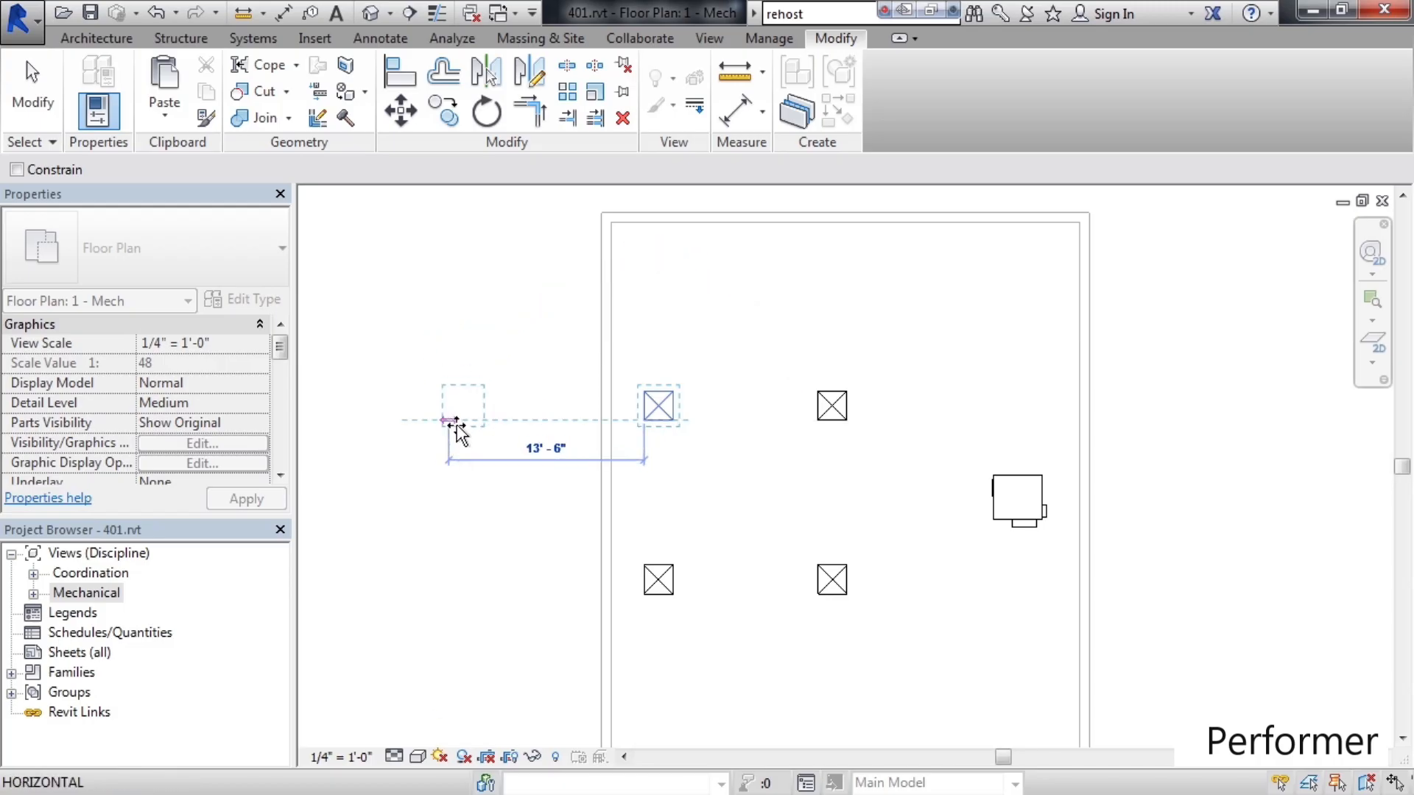
pyautogui.click(16, 170)
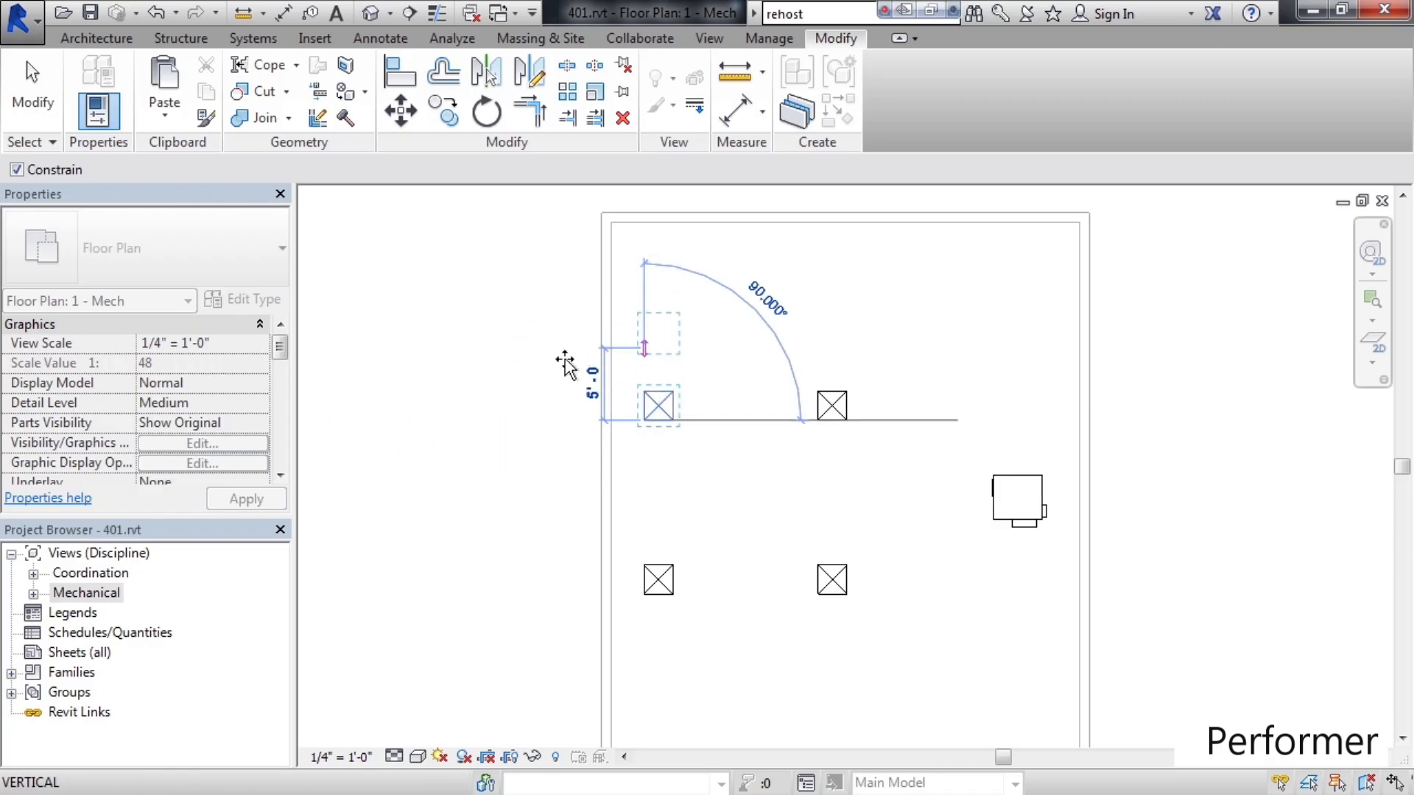
pyautogui.click(17, 171)
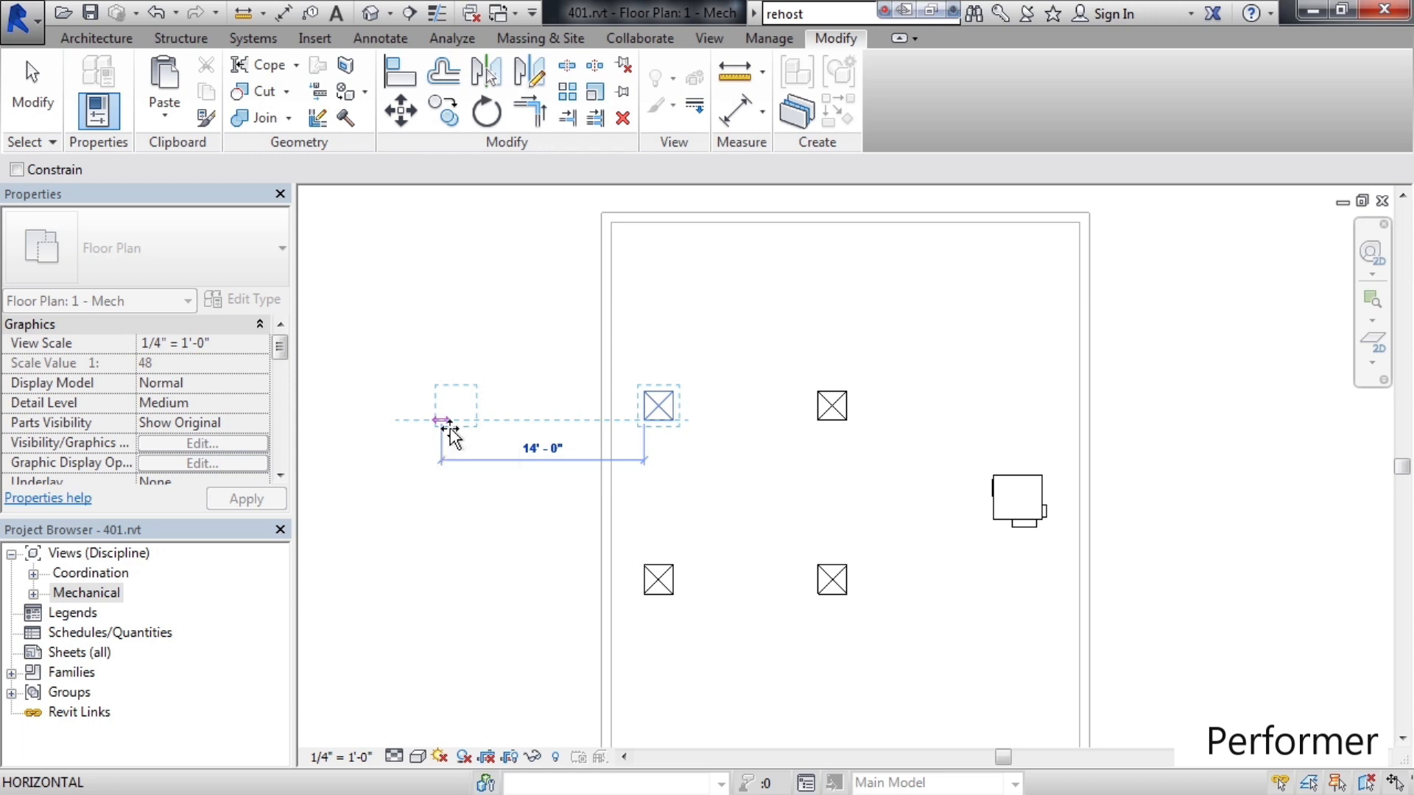
pyautogui.click(448, 427)
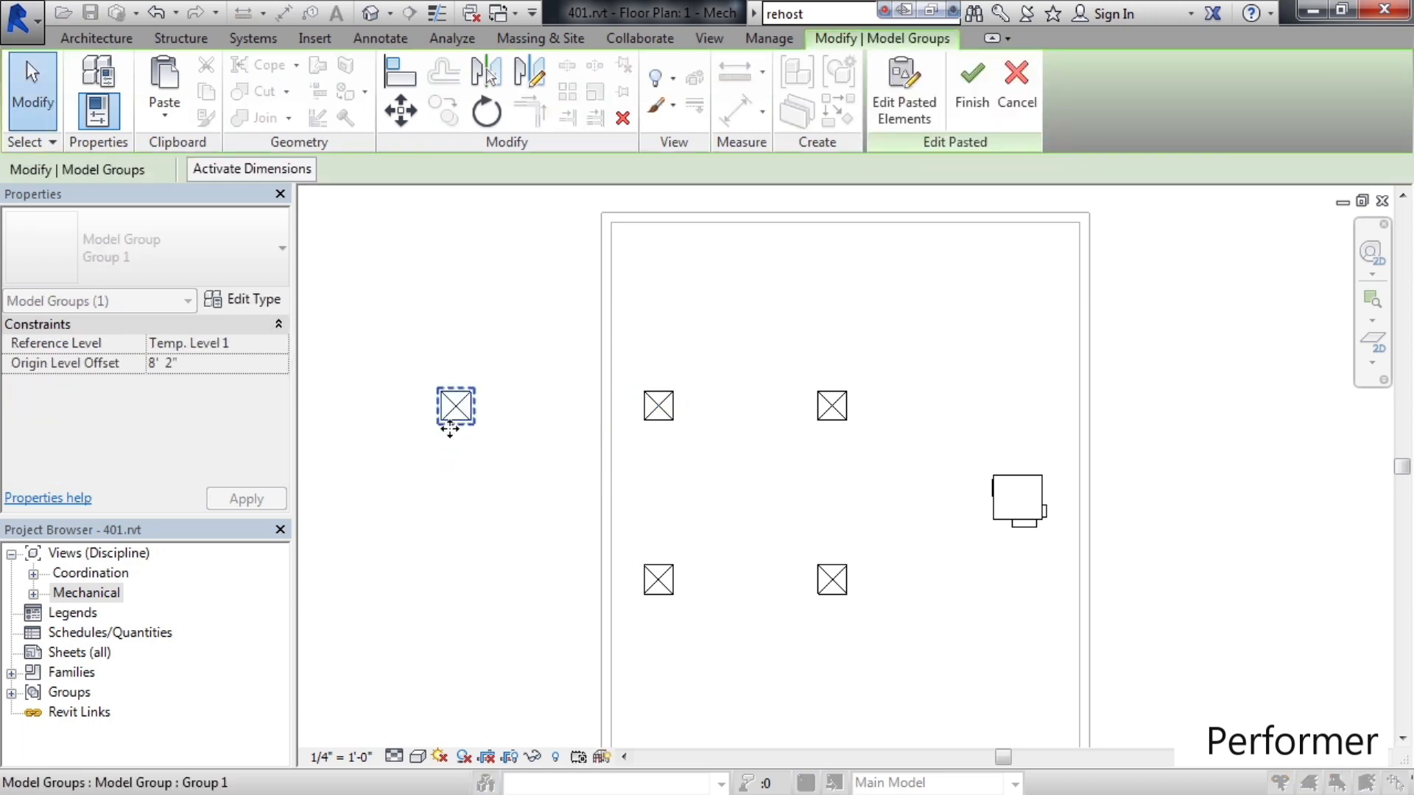
pyautogui.click(409, 520)
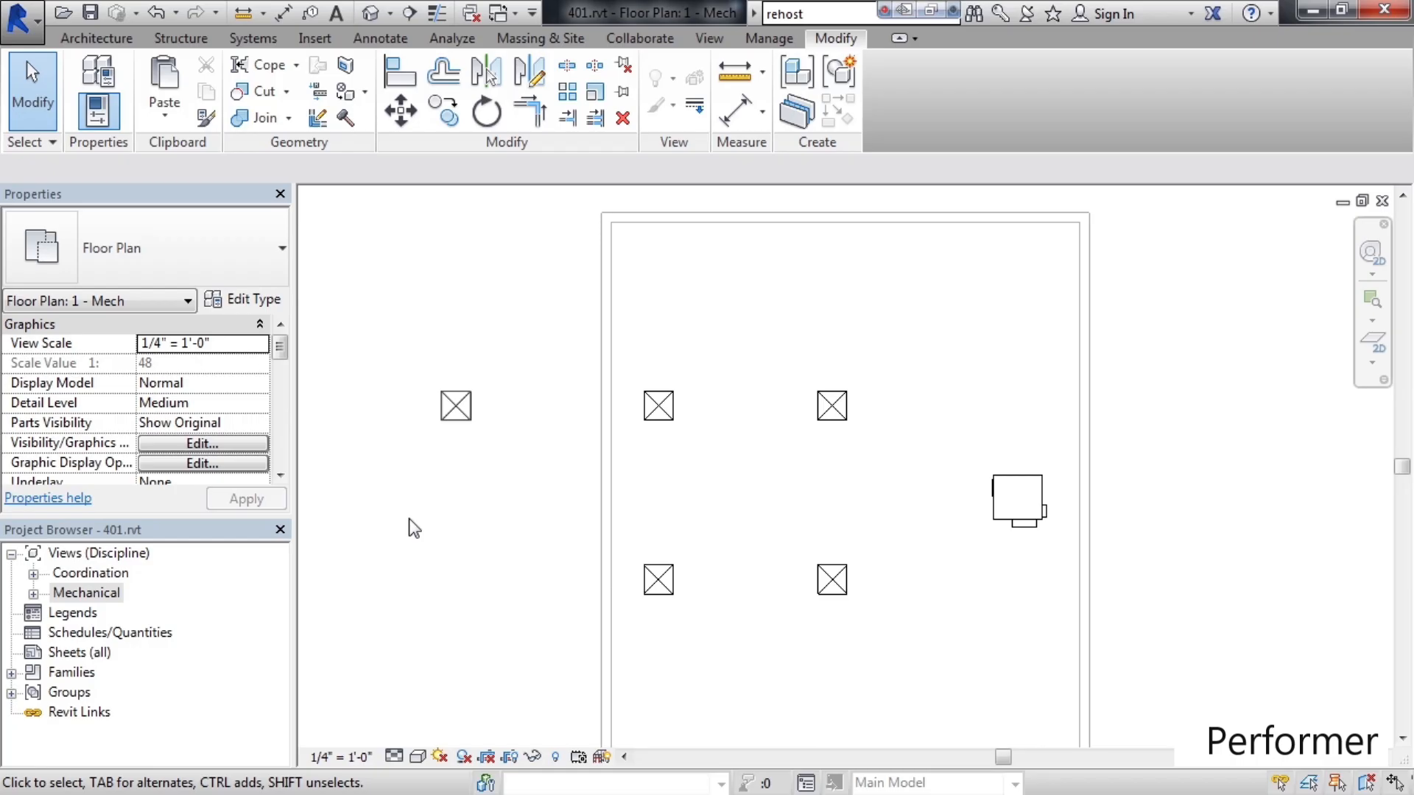
# Step: Copy the upper-left diffuser to the clipboard again, paste it 9'-0" straight above the original, and undo both pastes
pyautogui.click(659, 414)
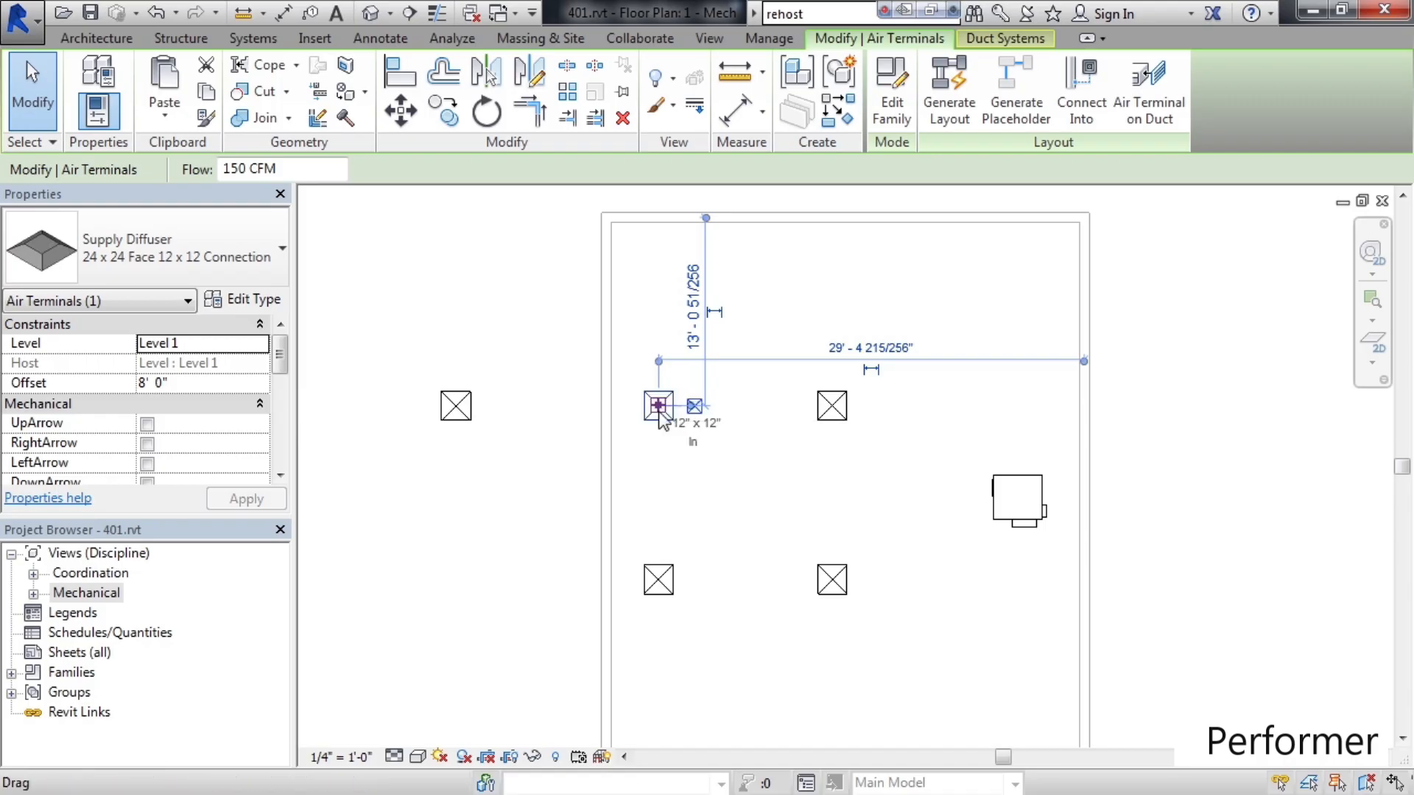
pyautogui.click(621, 483)
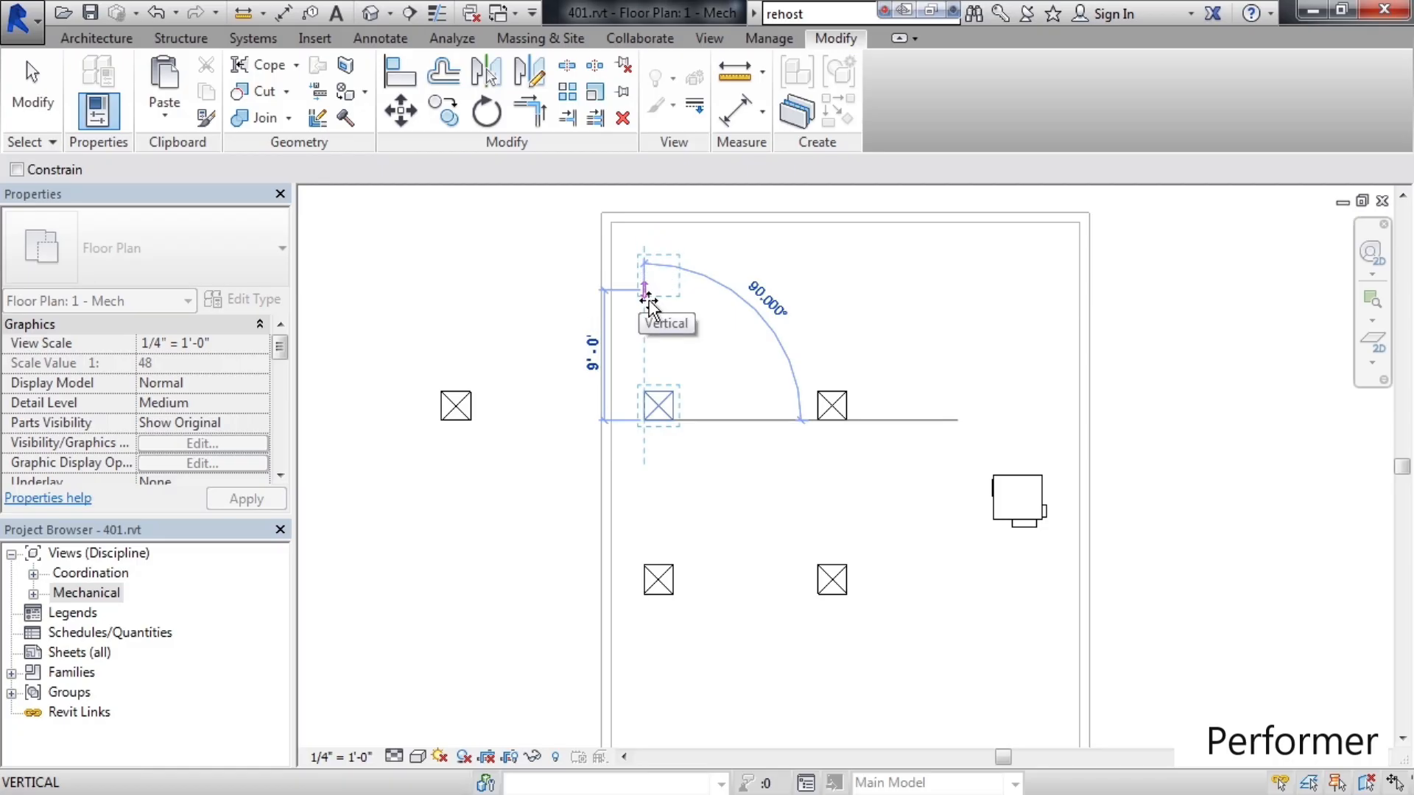
pyautogui.click(647, 300)
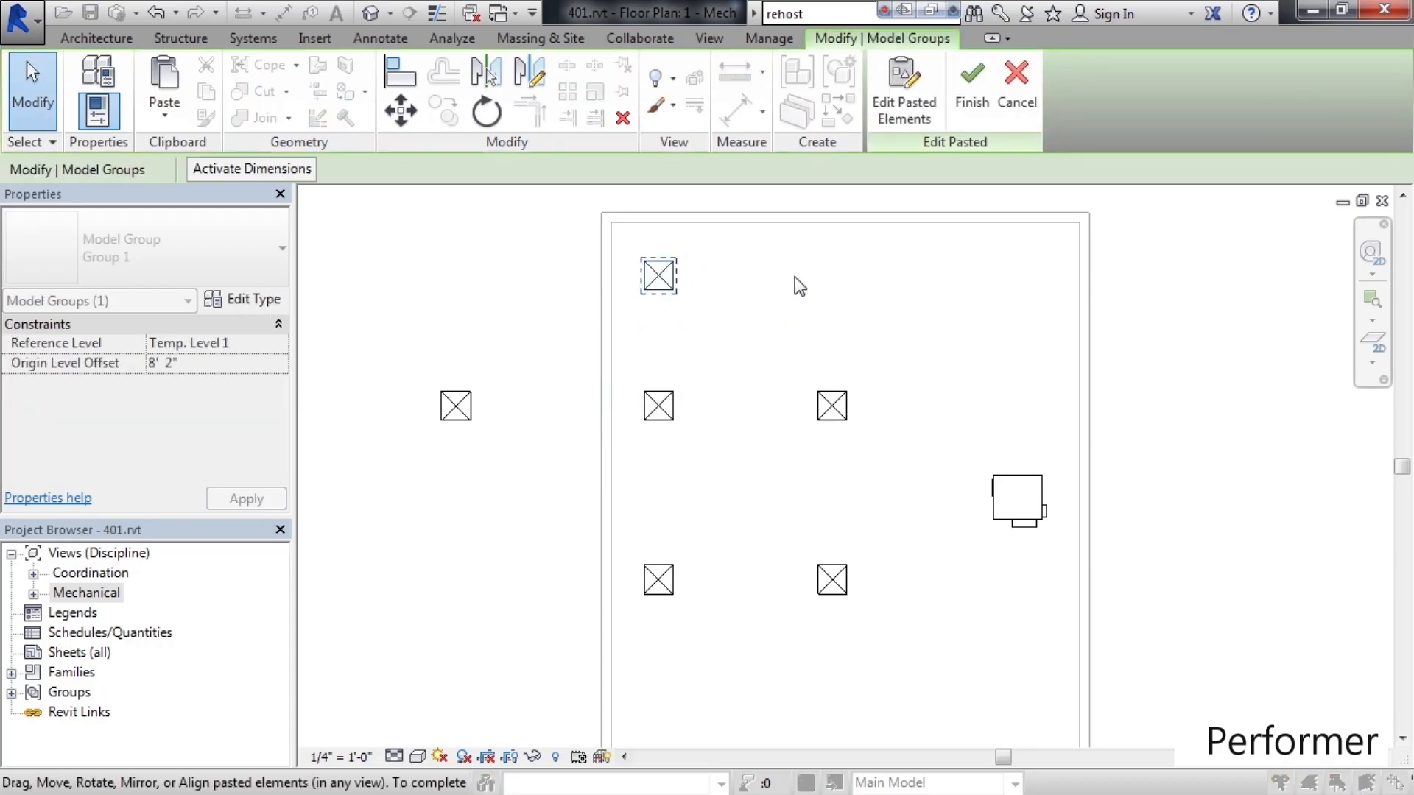
pyautogui.click(875, 276)
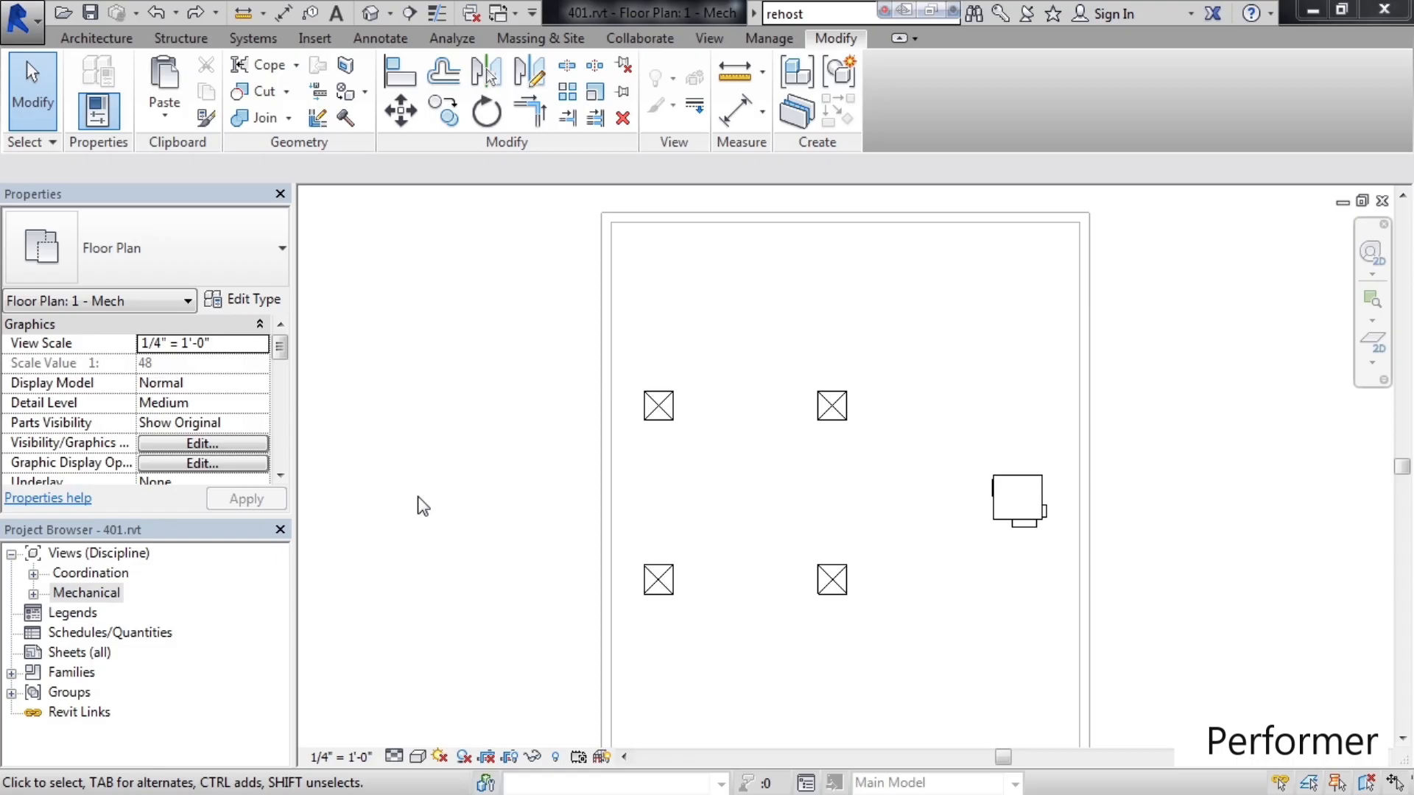
# Step: Rotate the upper-left diffuser 45° clockwise about its center from a vertical start ray, and deselect it
pyautogui.click(661, 413)
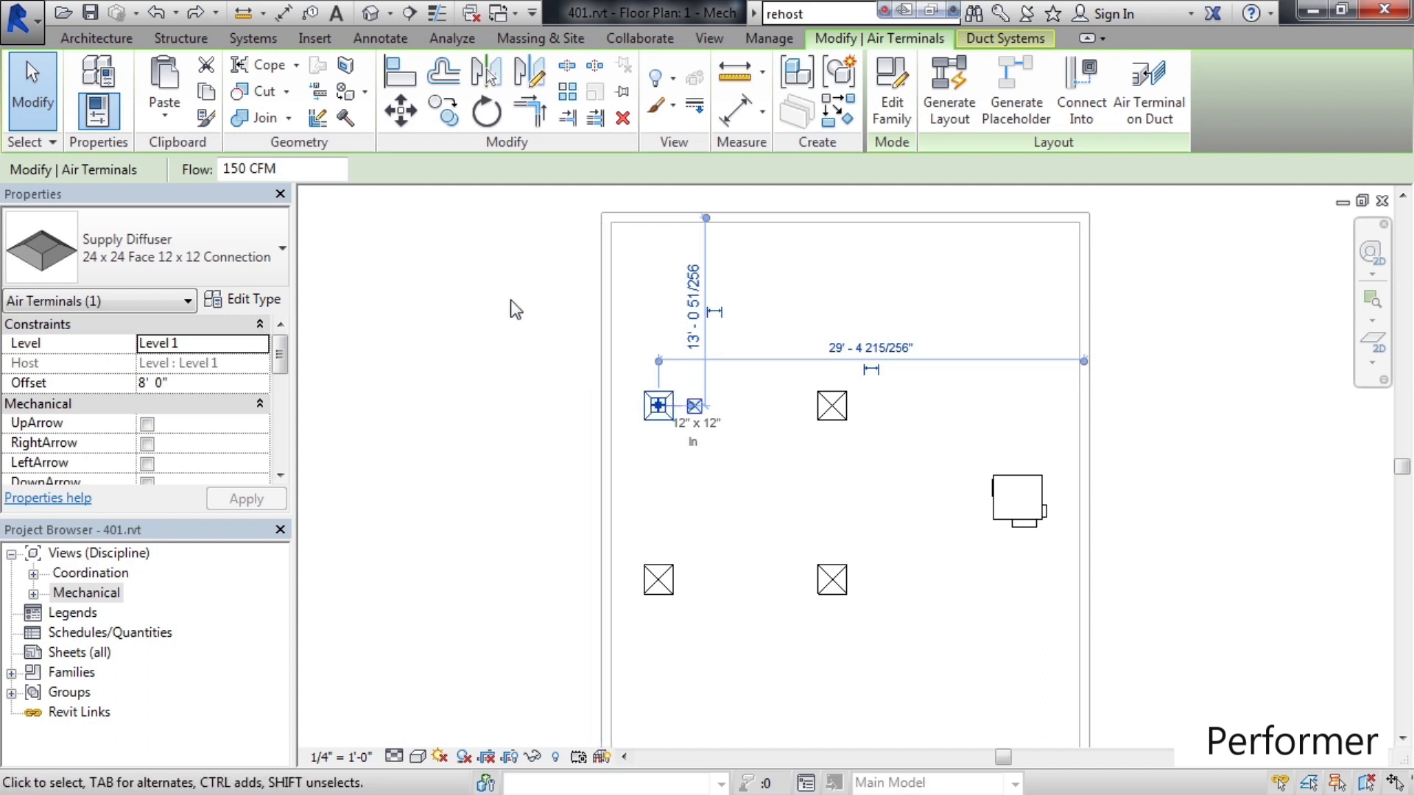
pyautogui.click(487, 112)
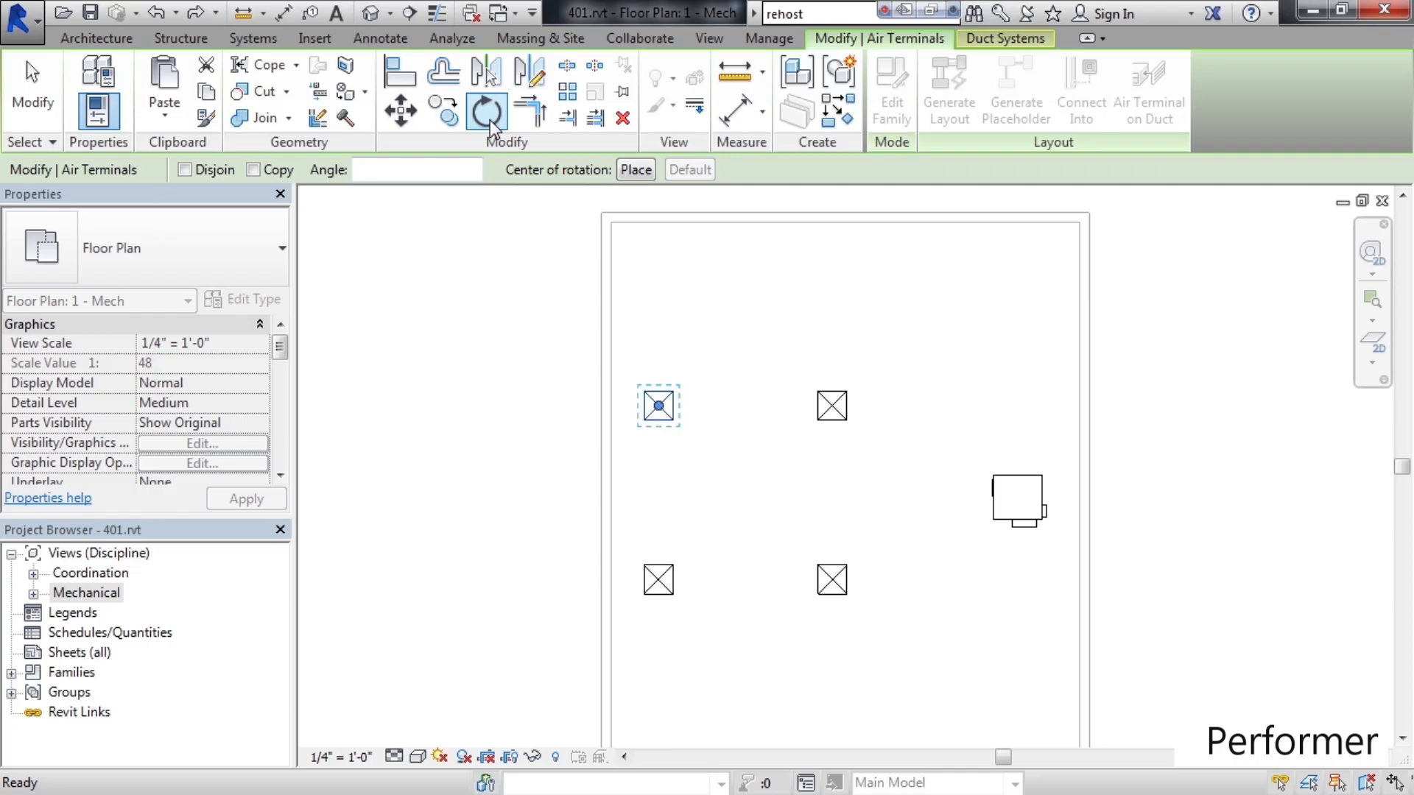
pyautogui.click(487, 114)
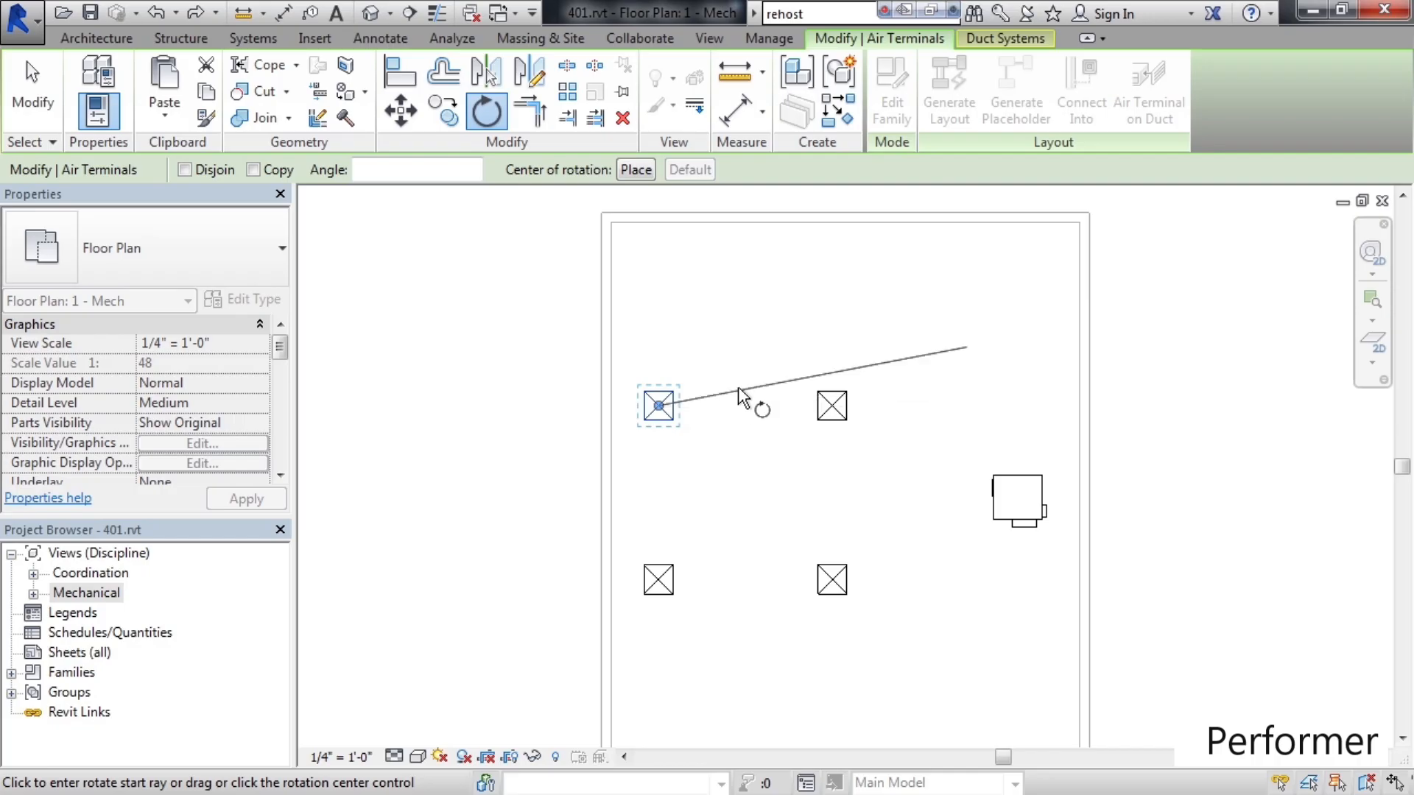
pyautogui.click(672, 319)
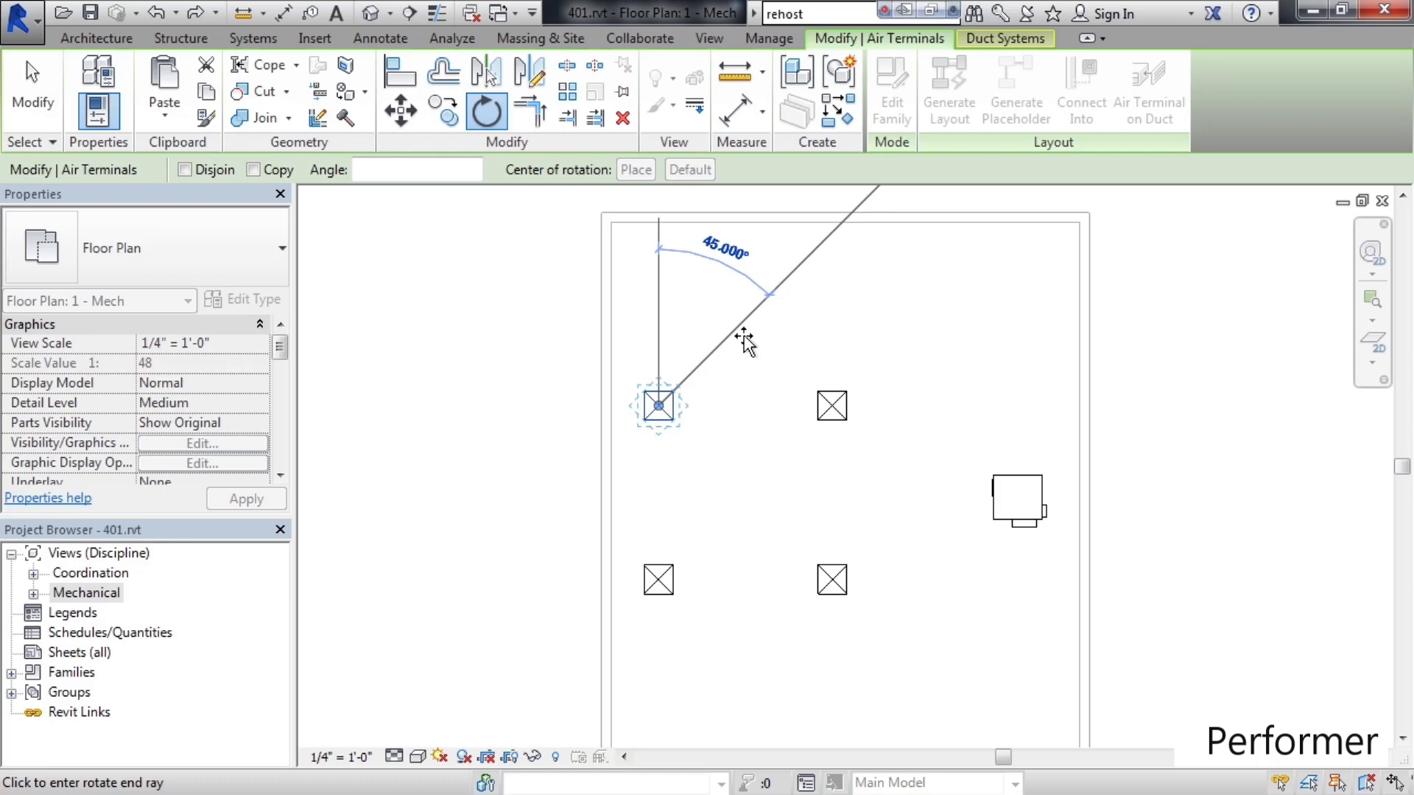
pyautogui.click(744, 339)
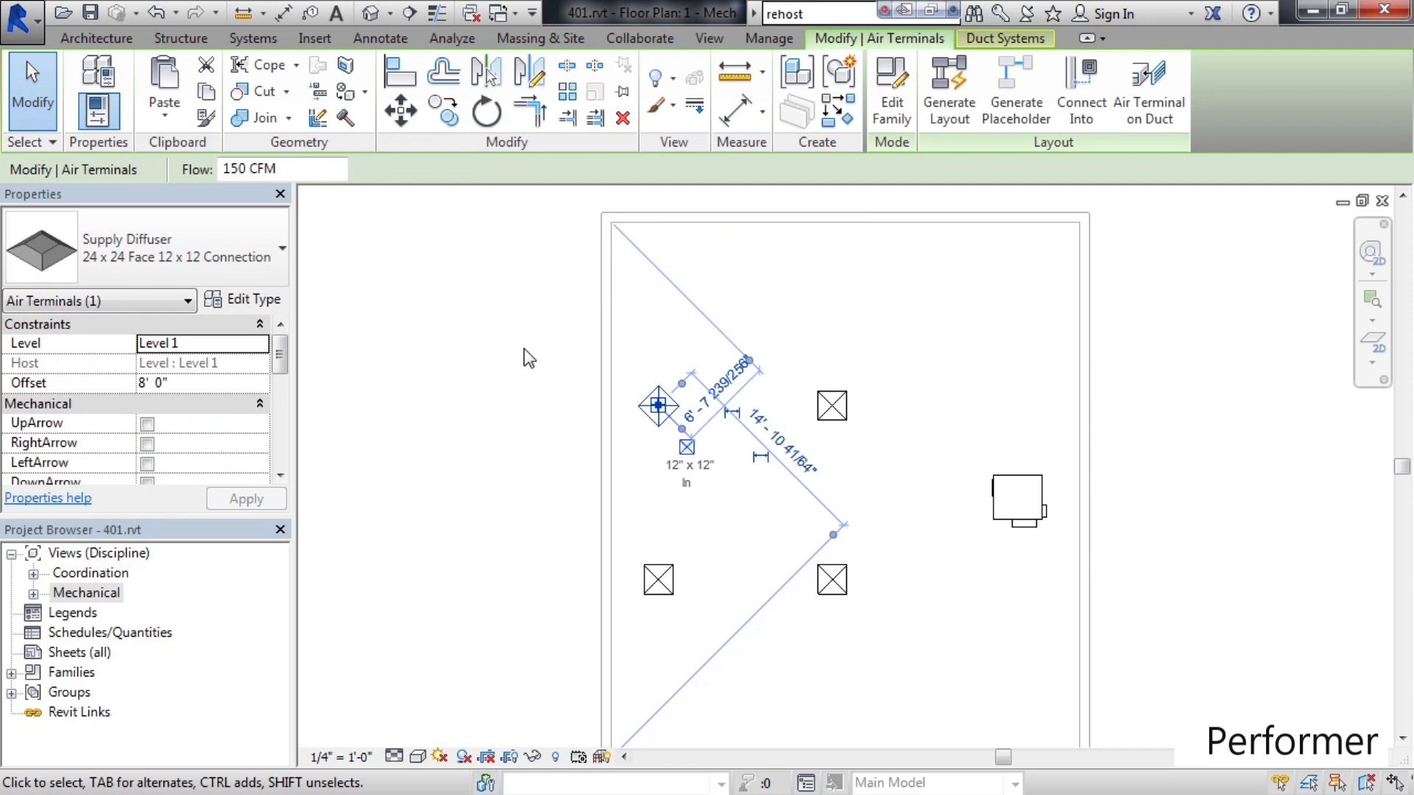
pyautogui.press('Escape')
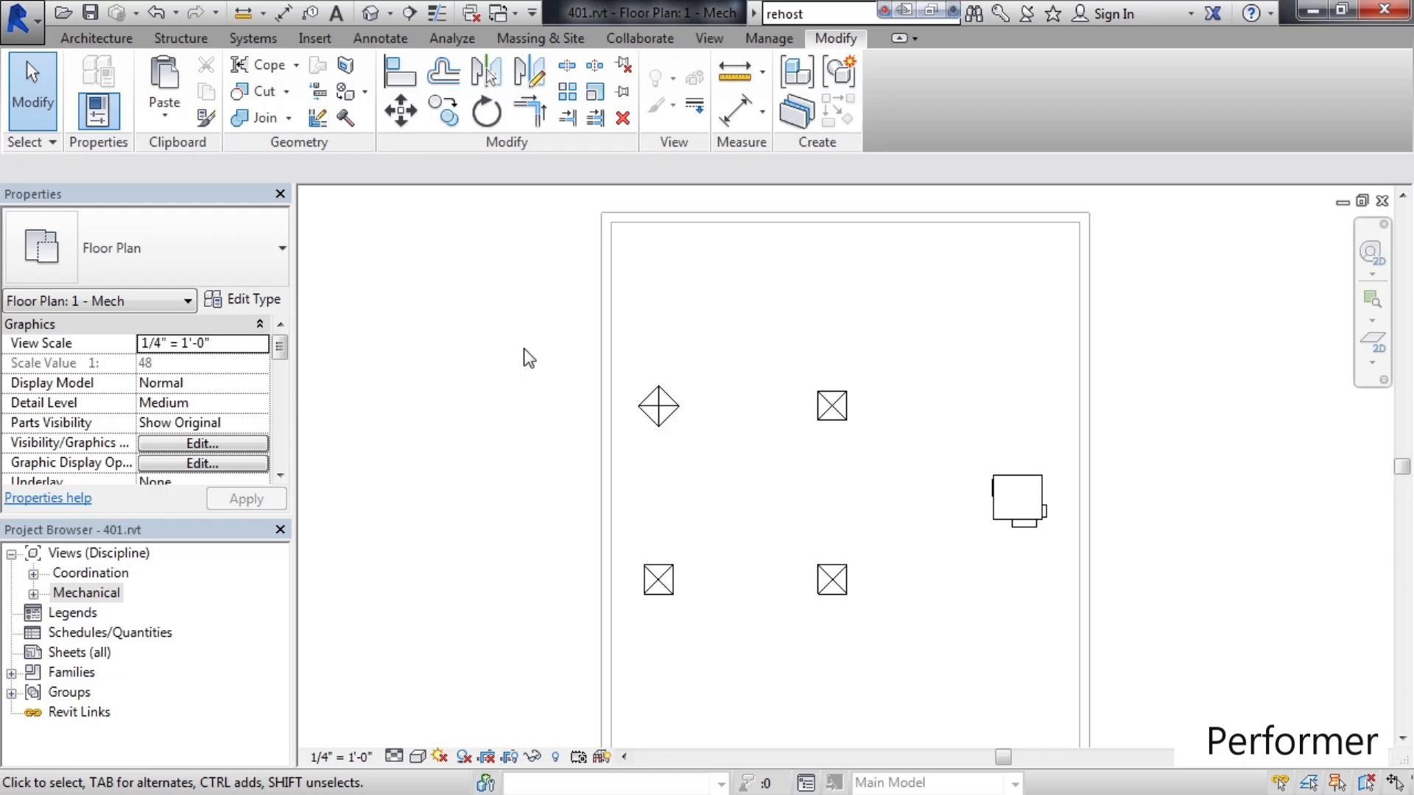
# Step: Rotate the upper-right diffuser 45° counterclockwise about its lower-left corner, starting from a horizontal ray, and deselect it
pyautogui.click(480, 122)
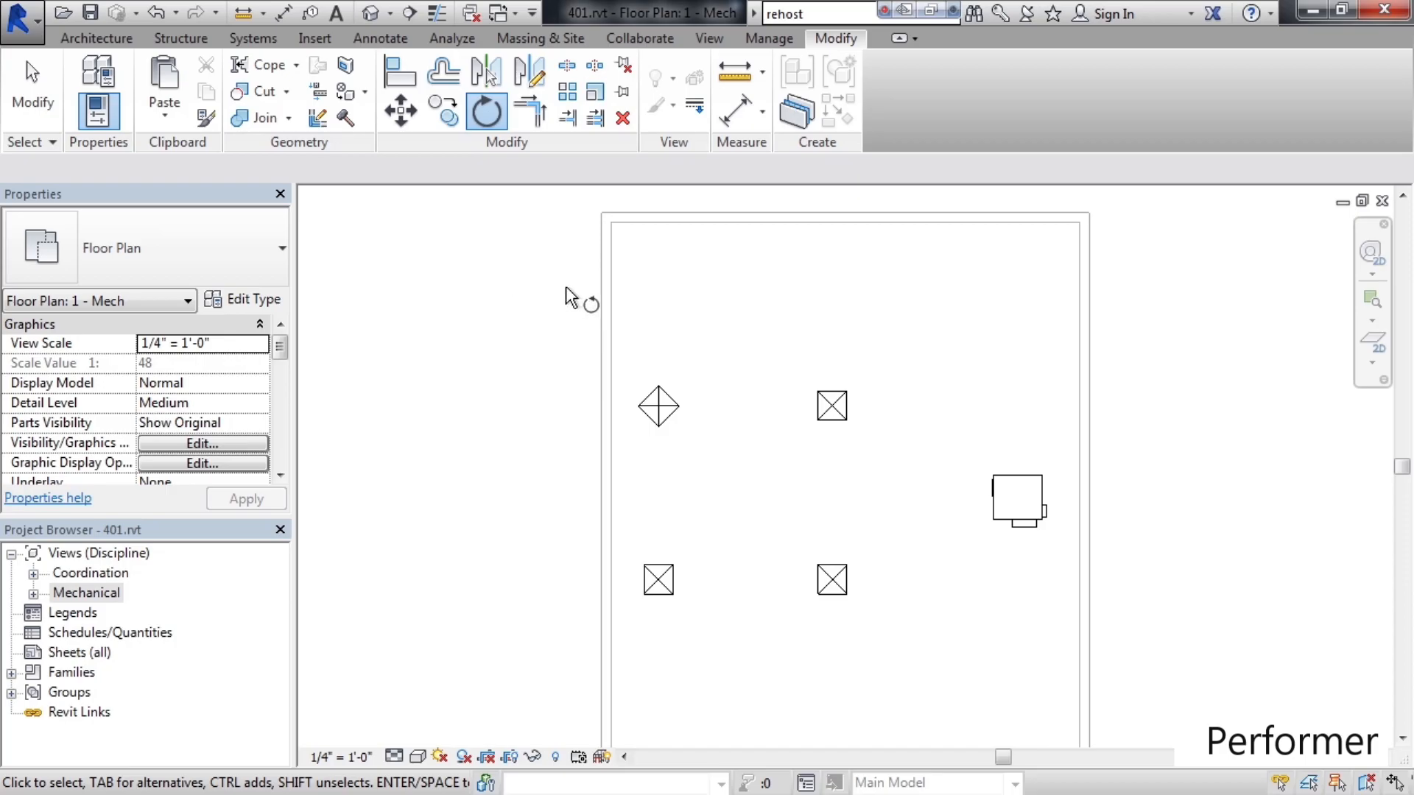
pyautogui.click(836, 421)
pyautogui.press('Return')
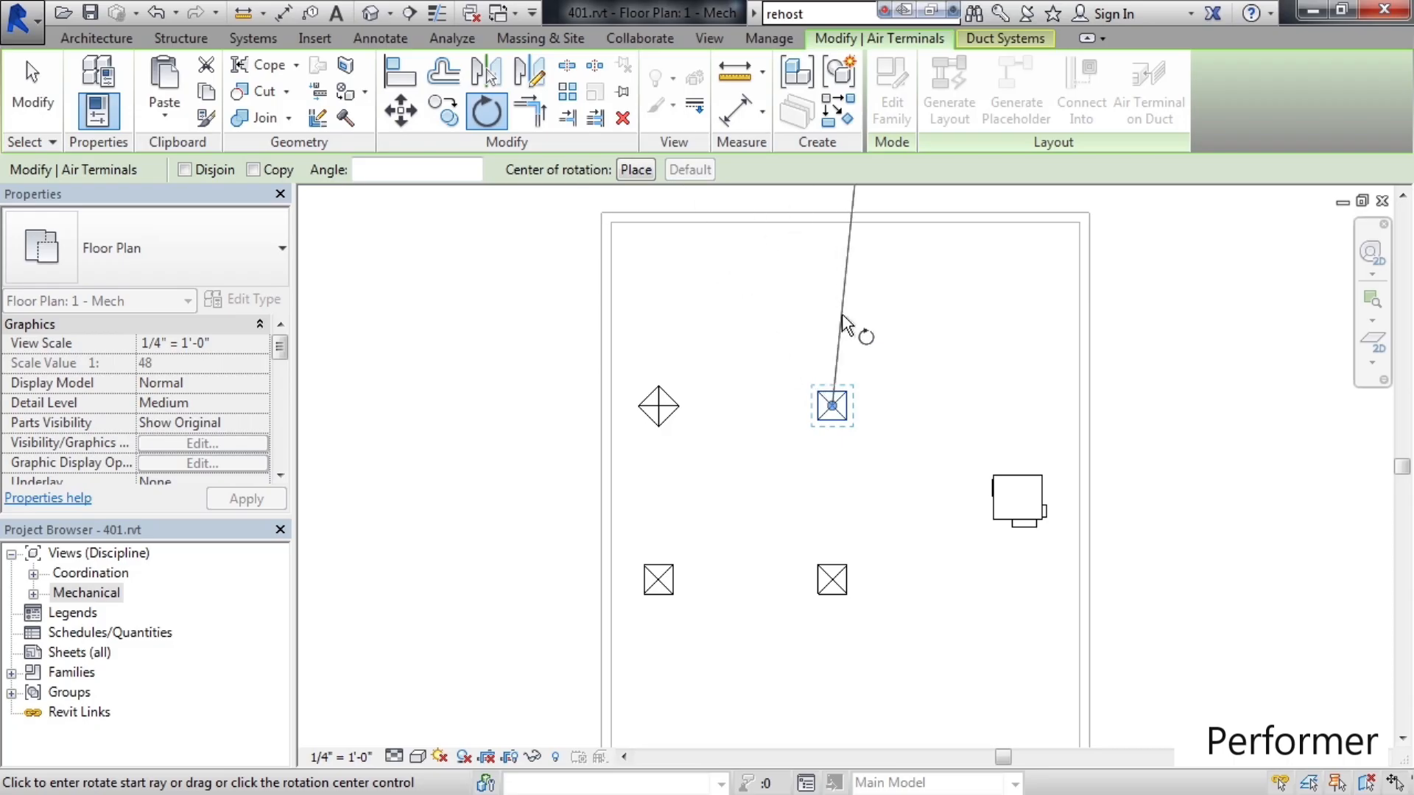
pyautogui.click(832, 406)
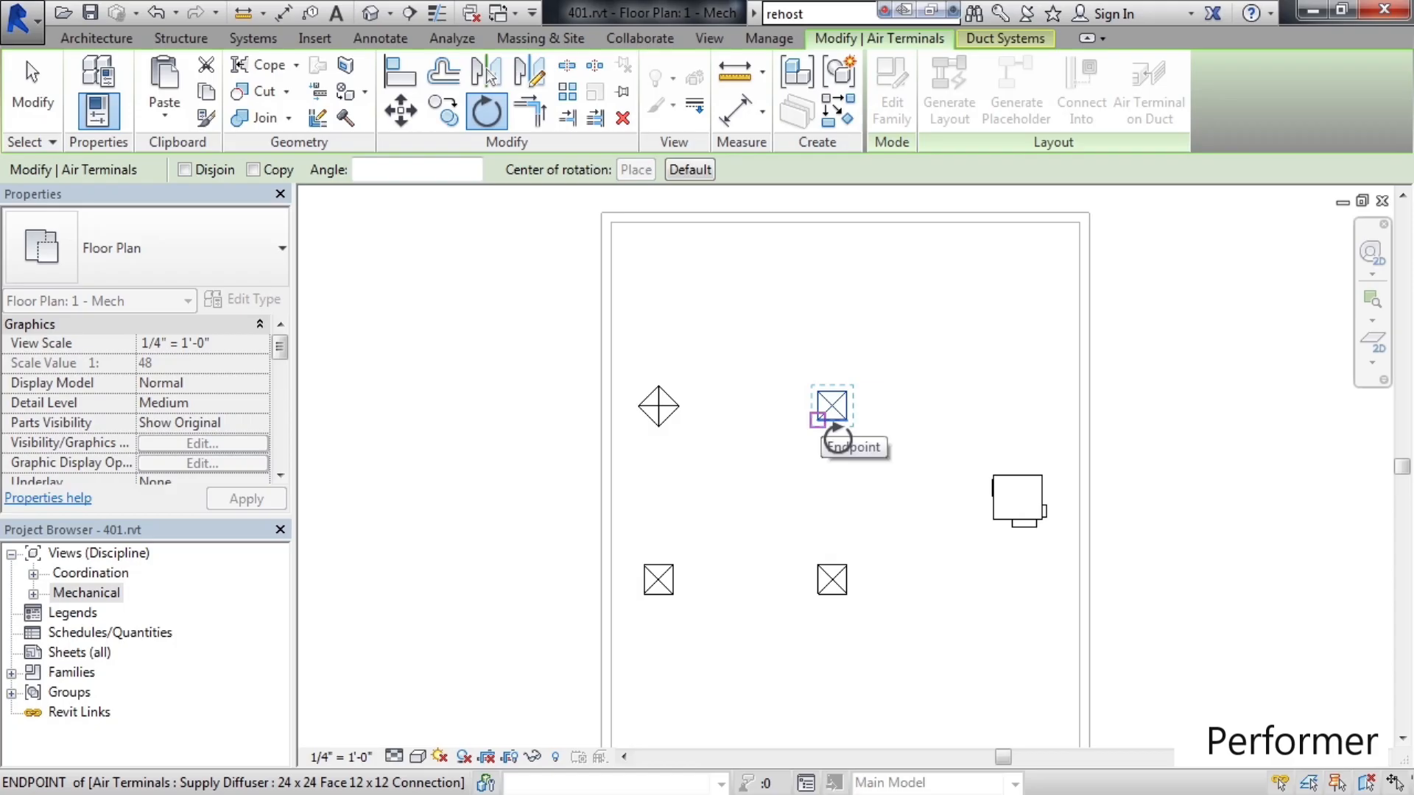
pyautogui.click(819, 425)
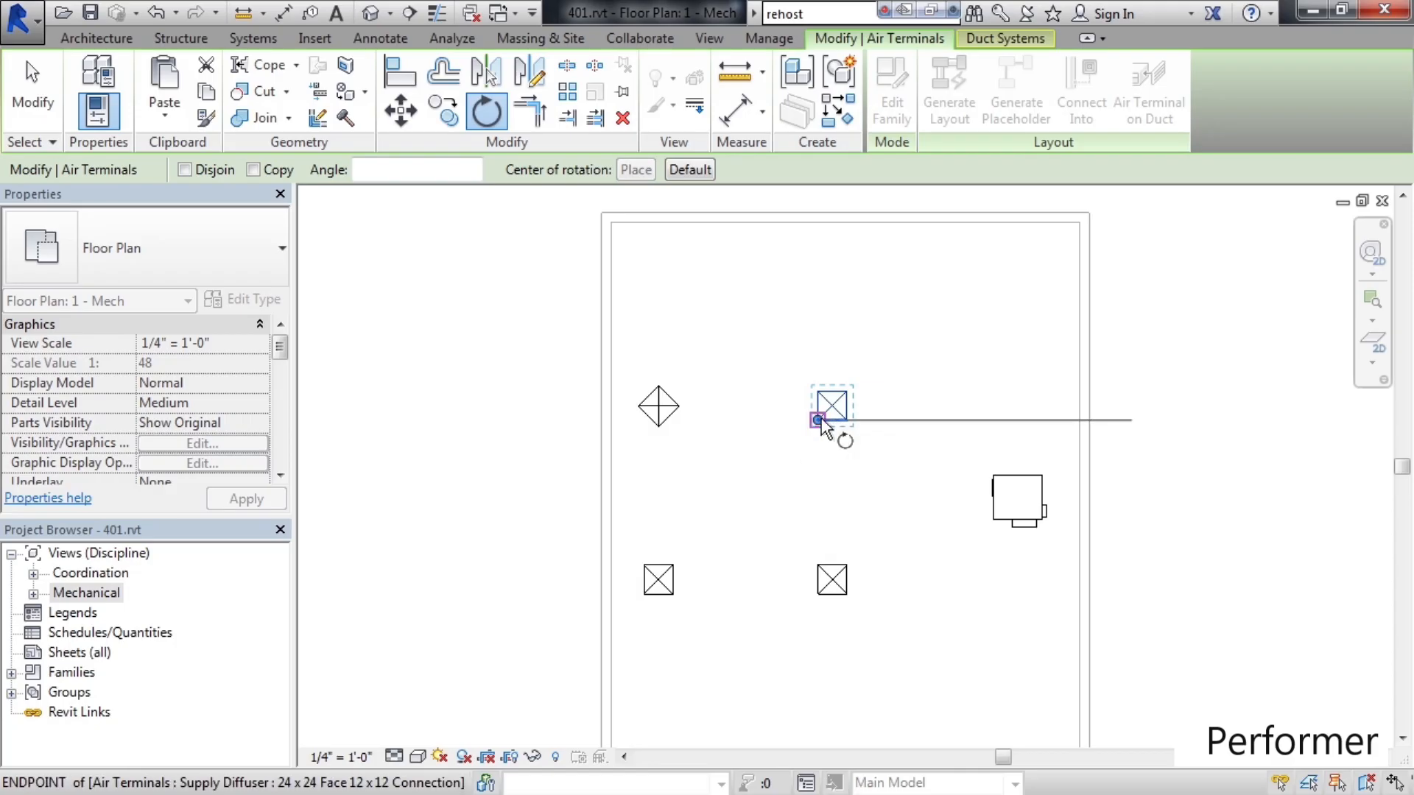
pyautogui.click(836, 435)
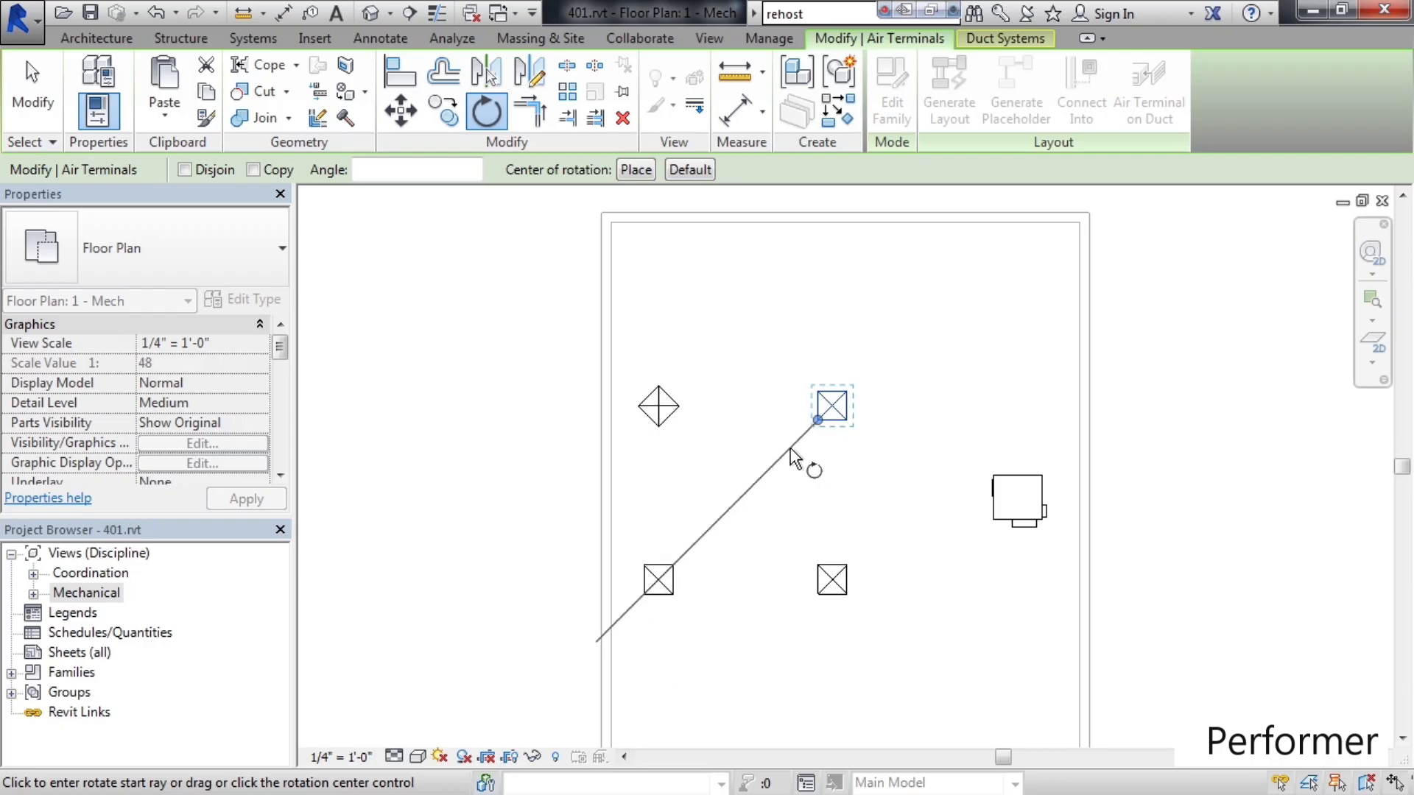
pyautogui.click(737, 426)
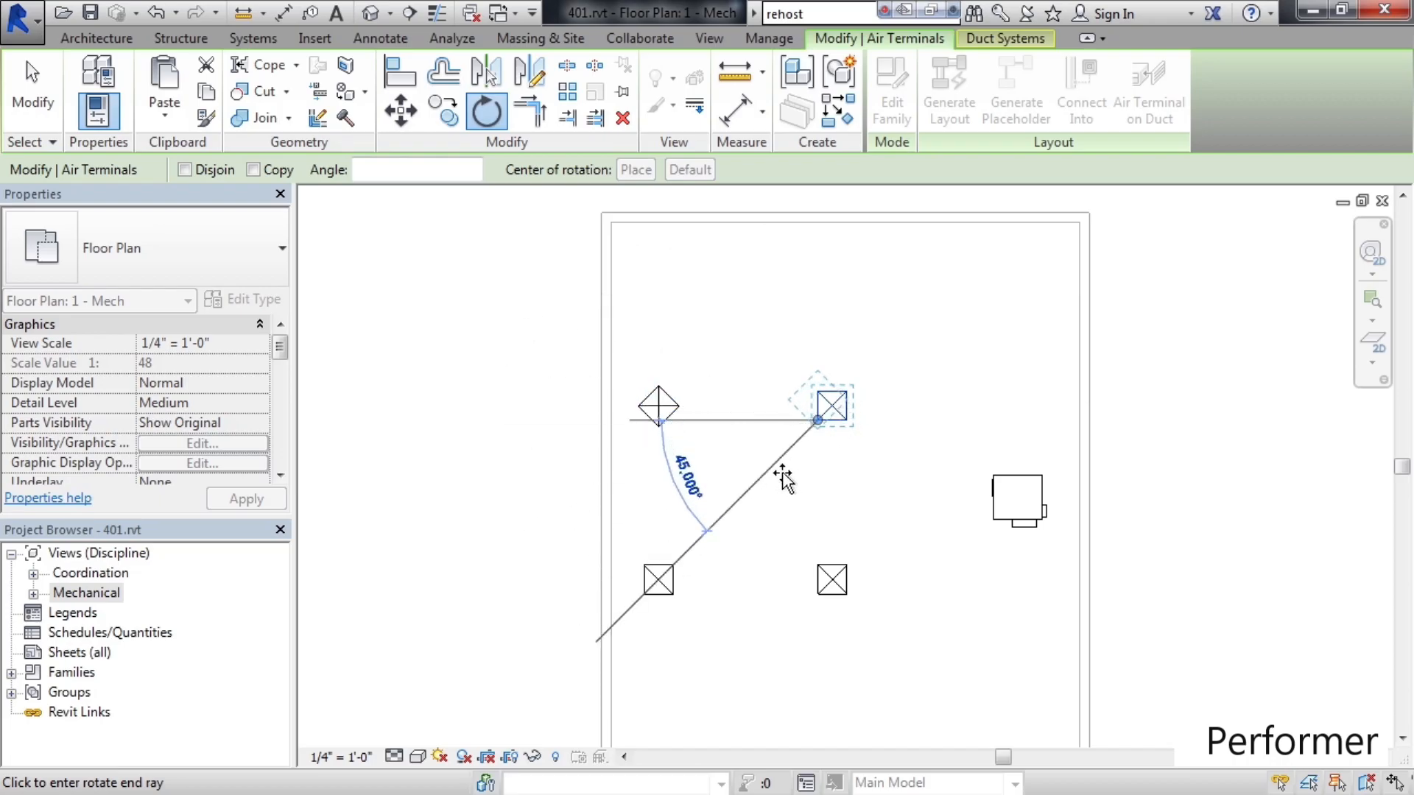
pyautogui.click(781, 472)
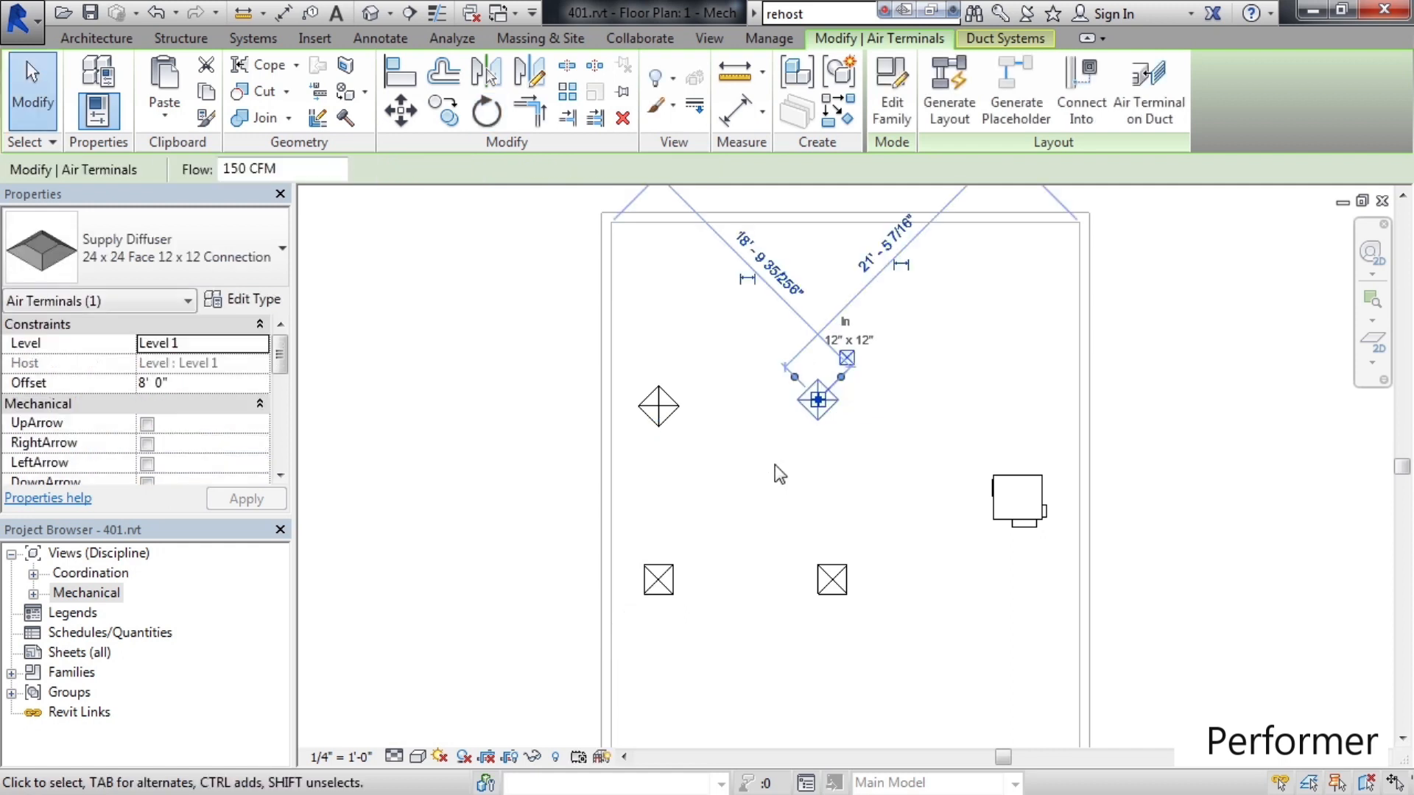
pyautogui.click(768, 462)
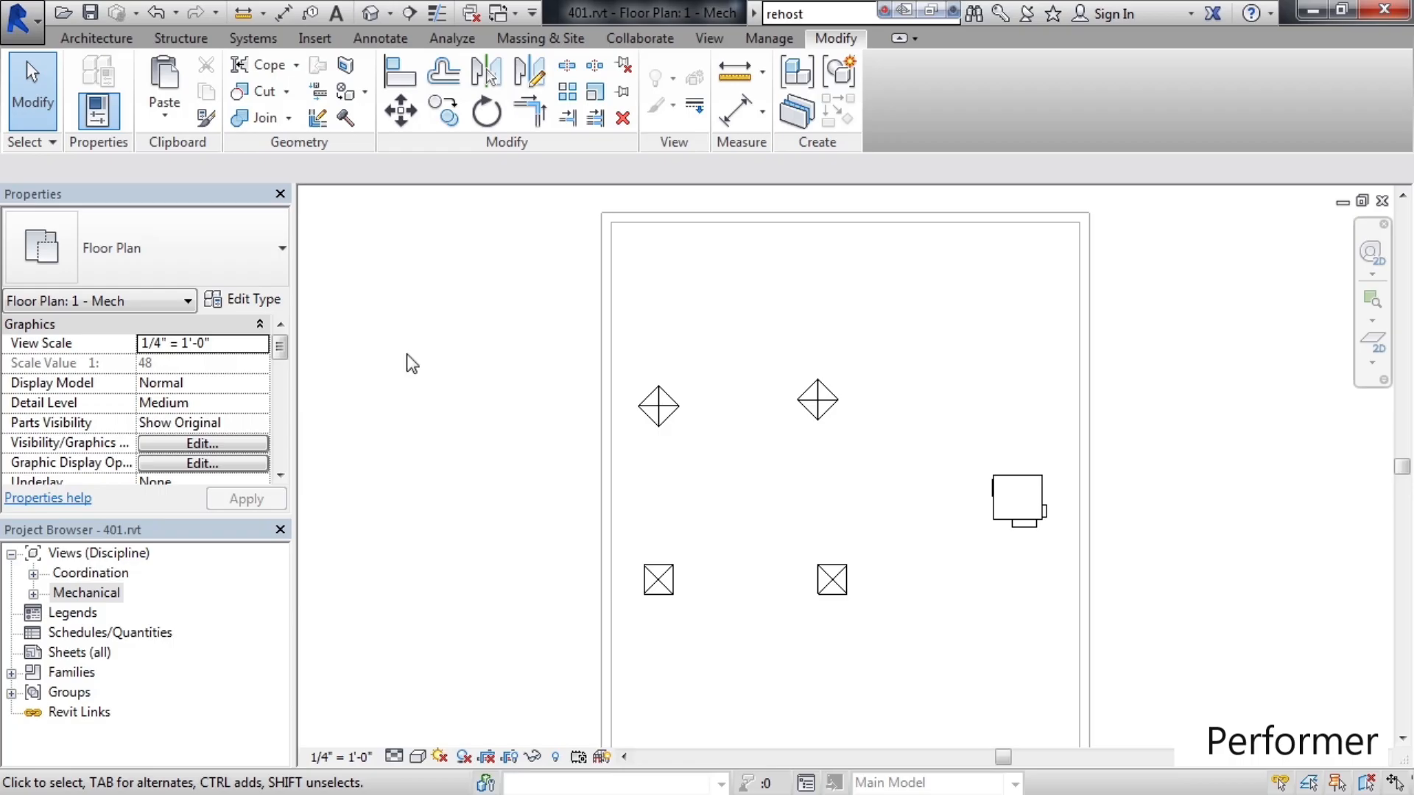
# Step: Undo the rotations of the upper-right and upper-left diffusers
pyautogui.click(156, 14)
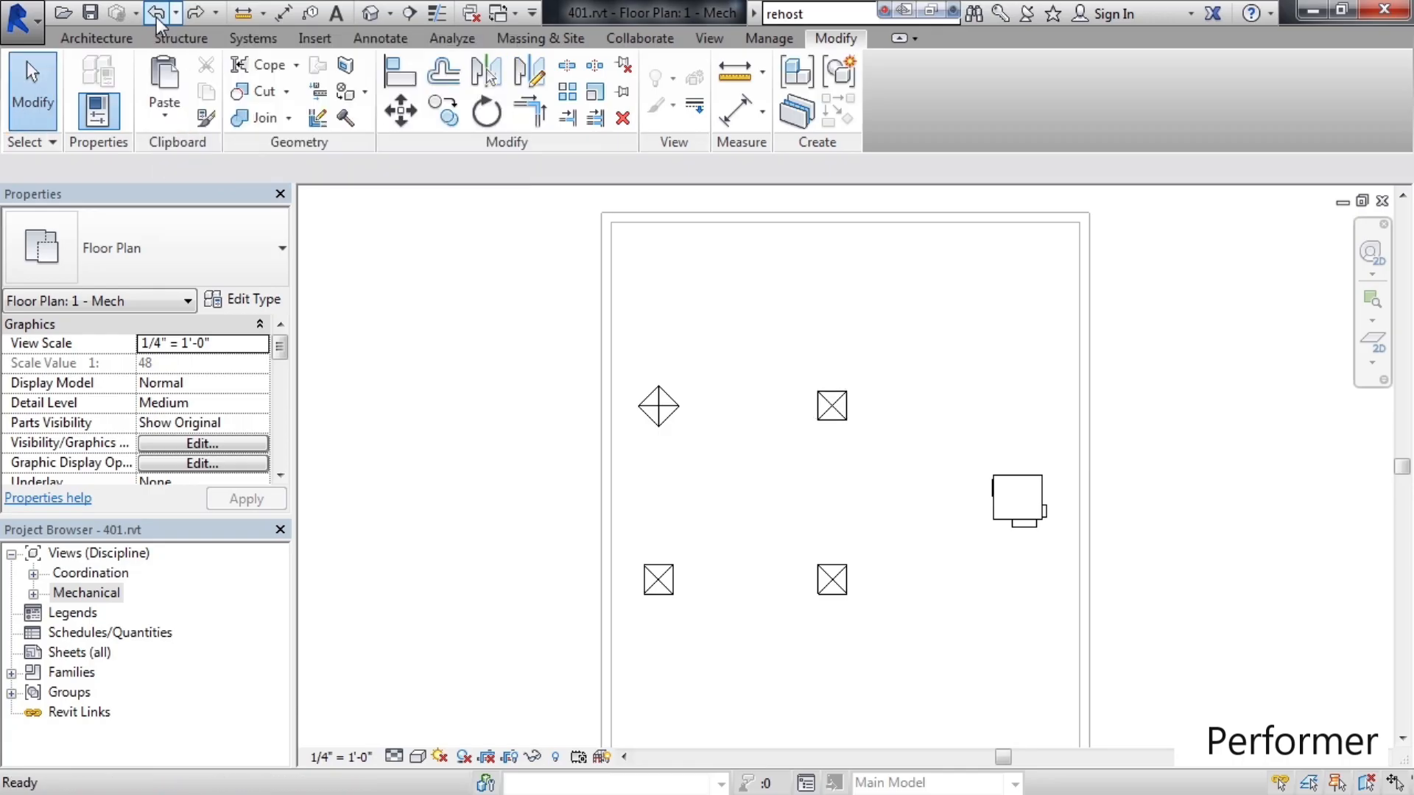
pyautogui.click(156, 17)
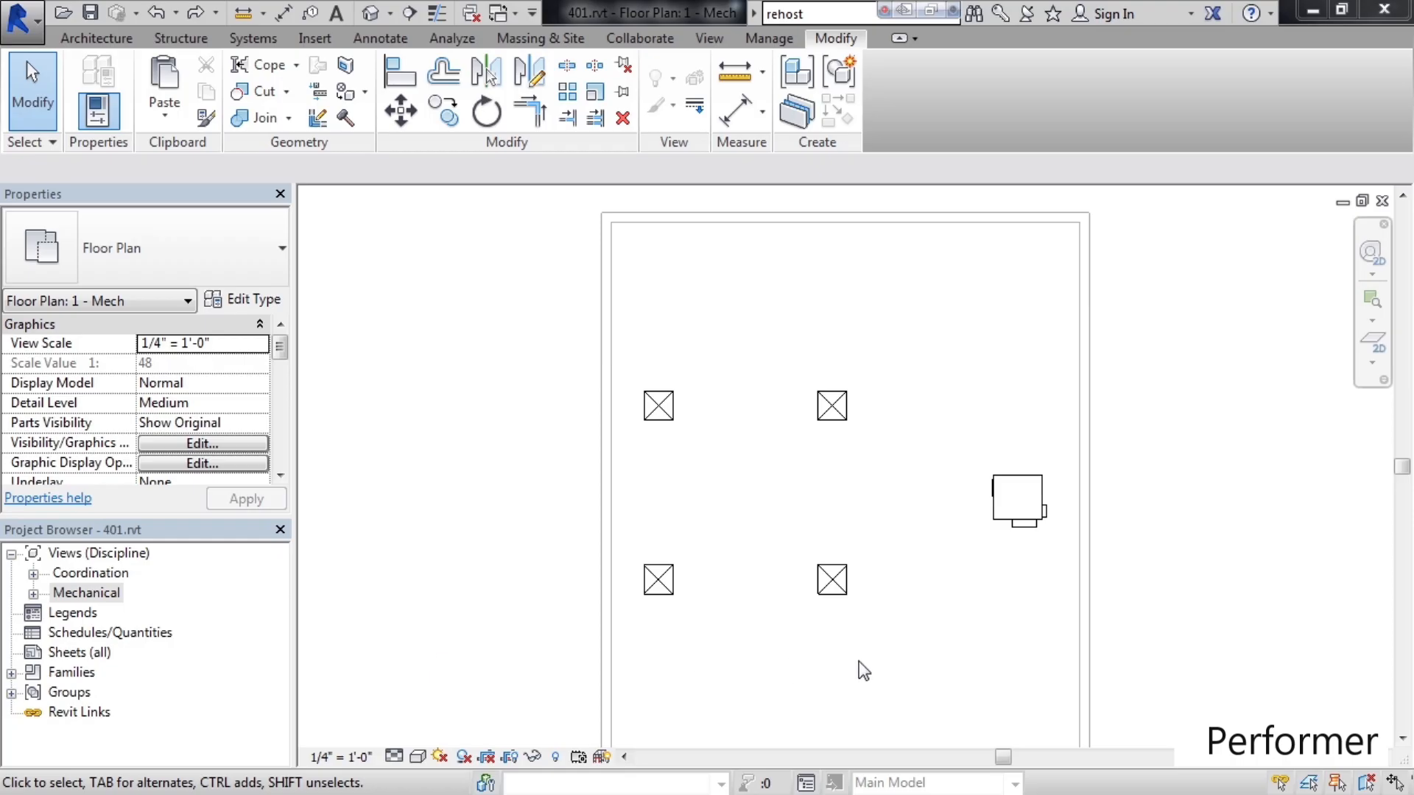
# Step: Mirror a copy of the VAV unit across the right-hand wall with Mirror - Pick Axis, and undo the mirrored copy
pyautogui.click(1027, 529)
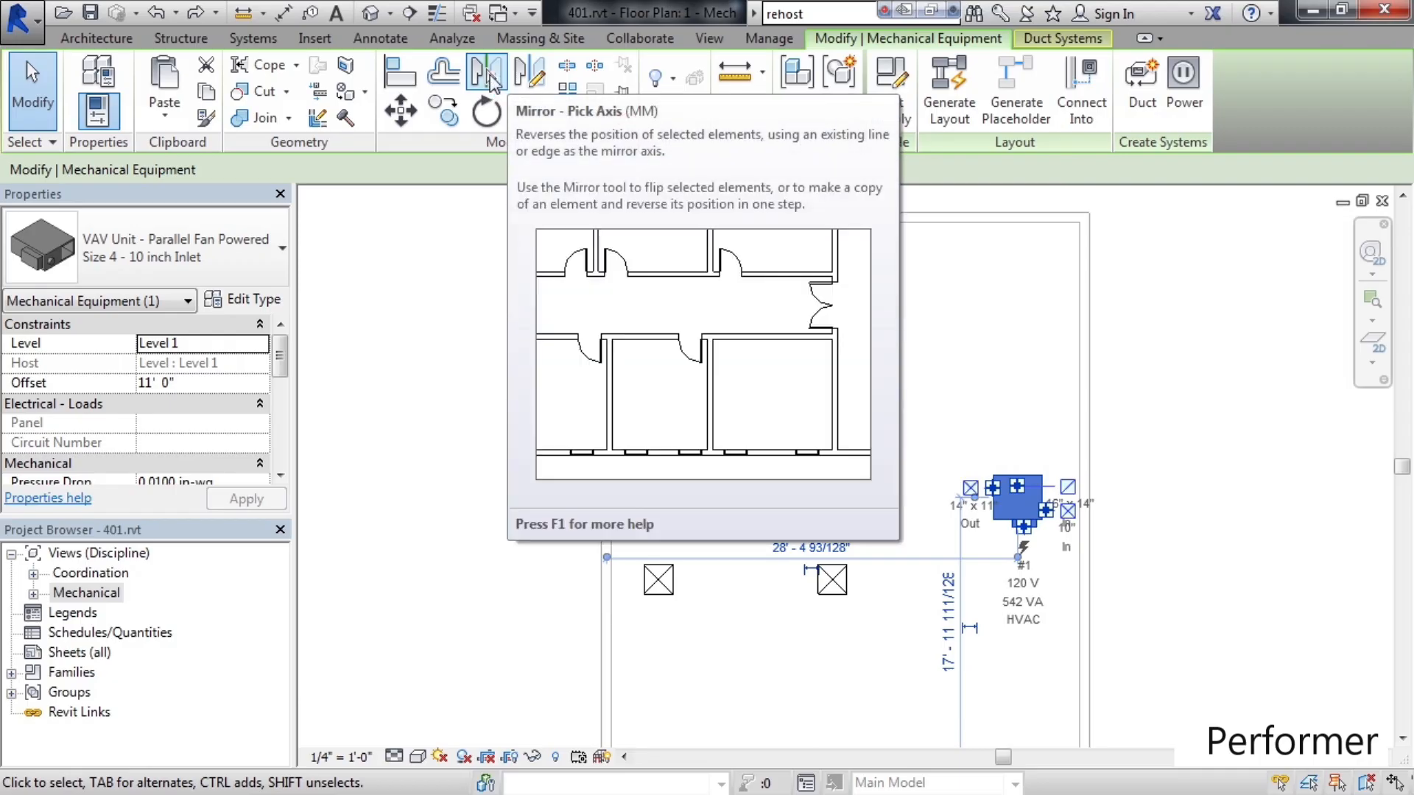
pyautogui.click(488, 76)
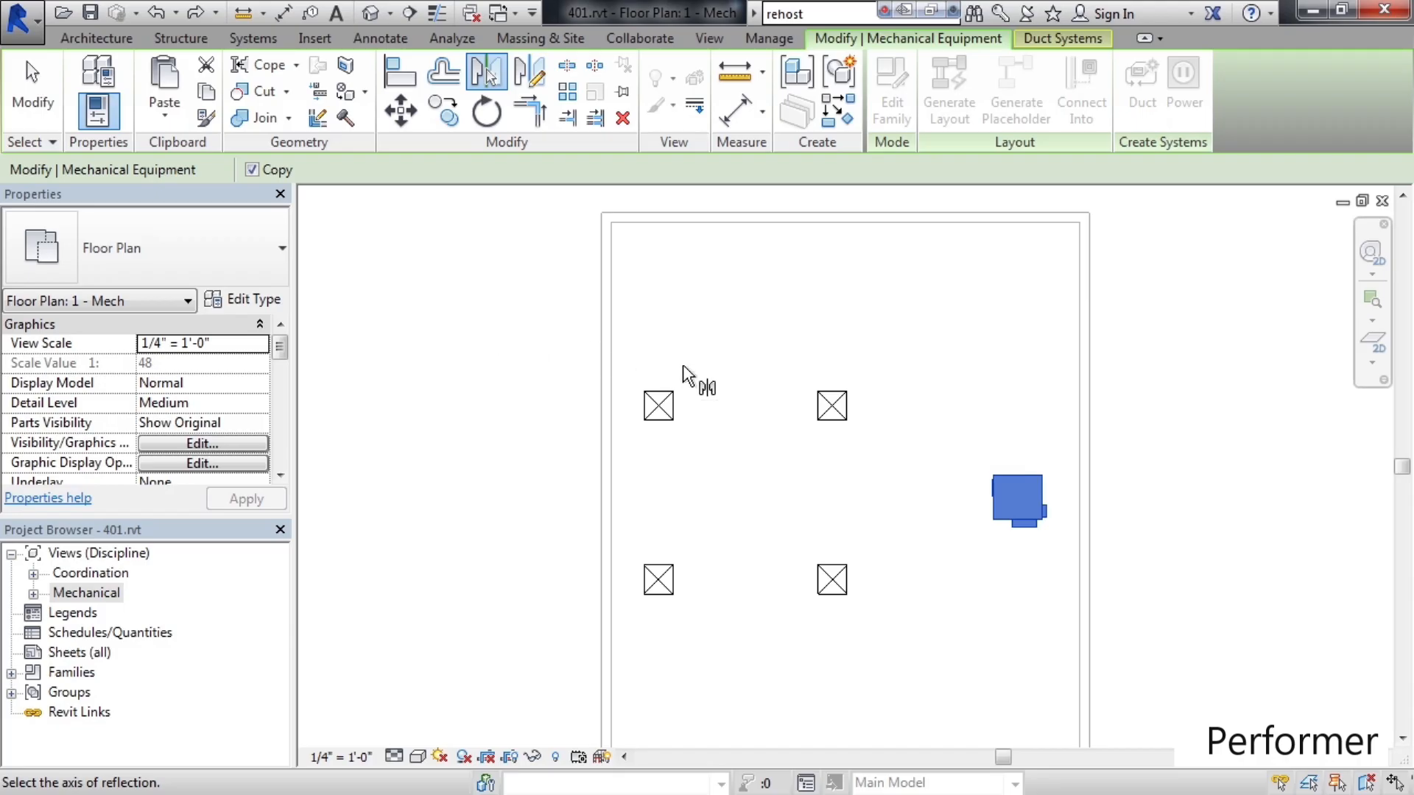
pyautogui.click(1087, 457)
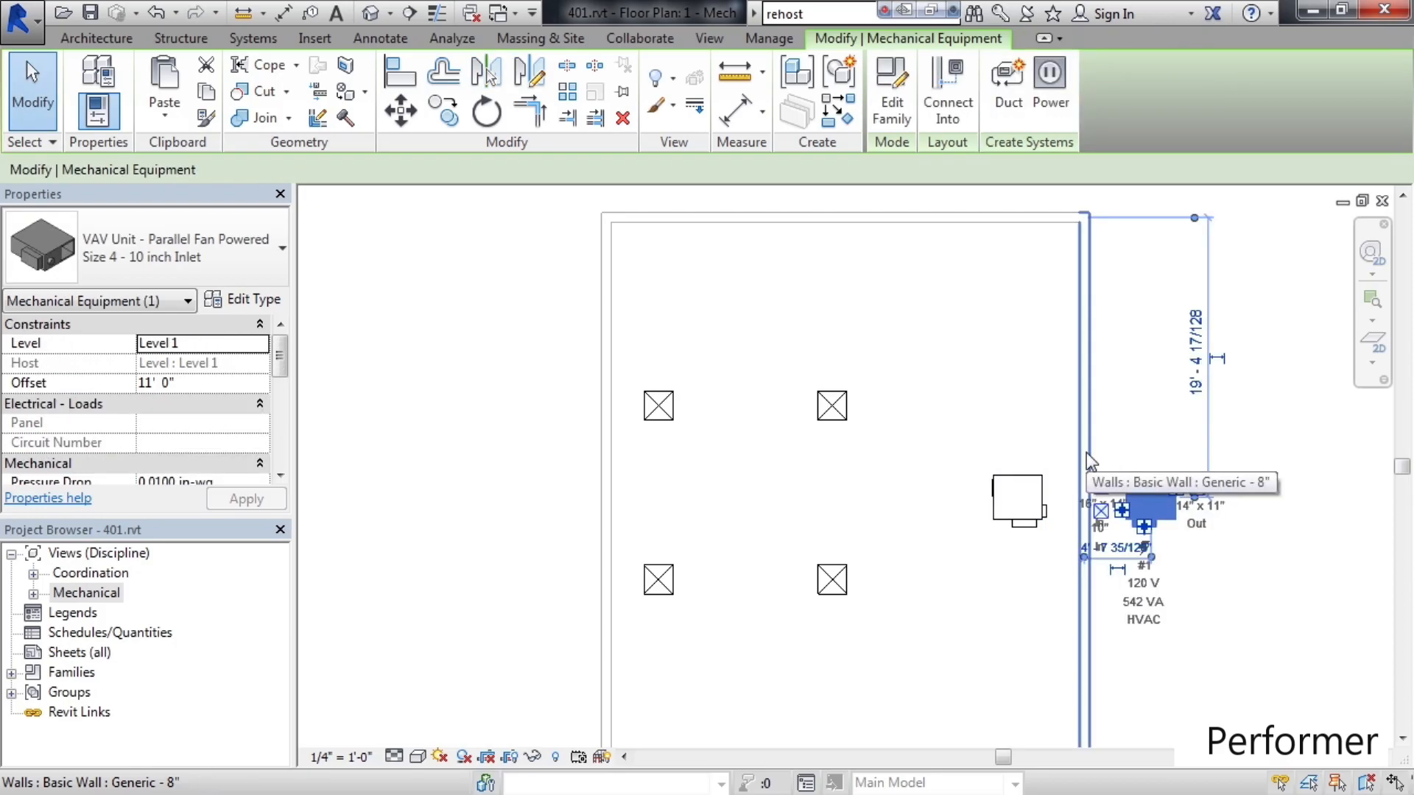
pyautogui.click(1125, 442)
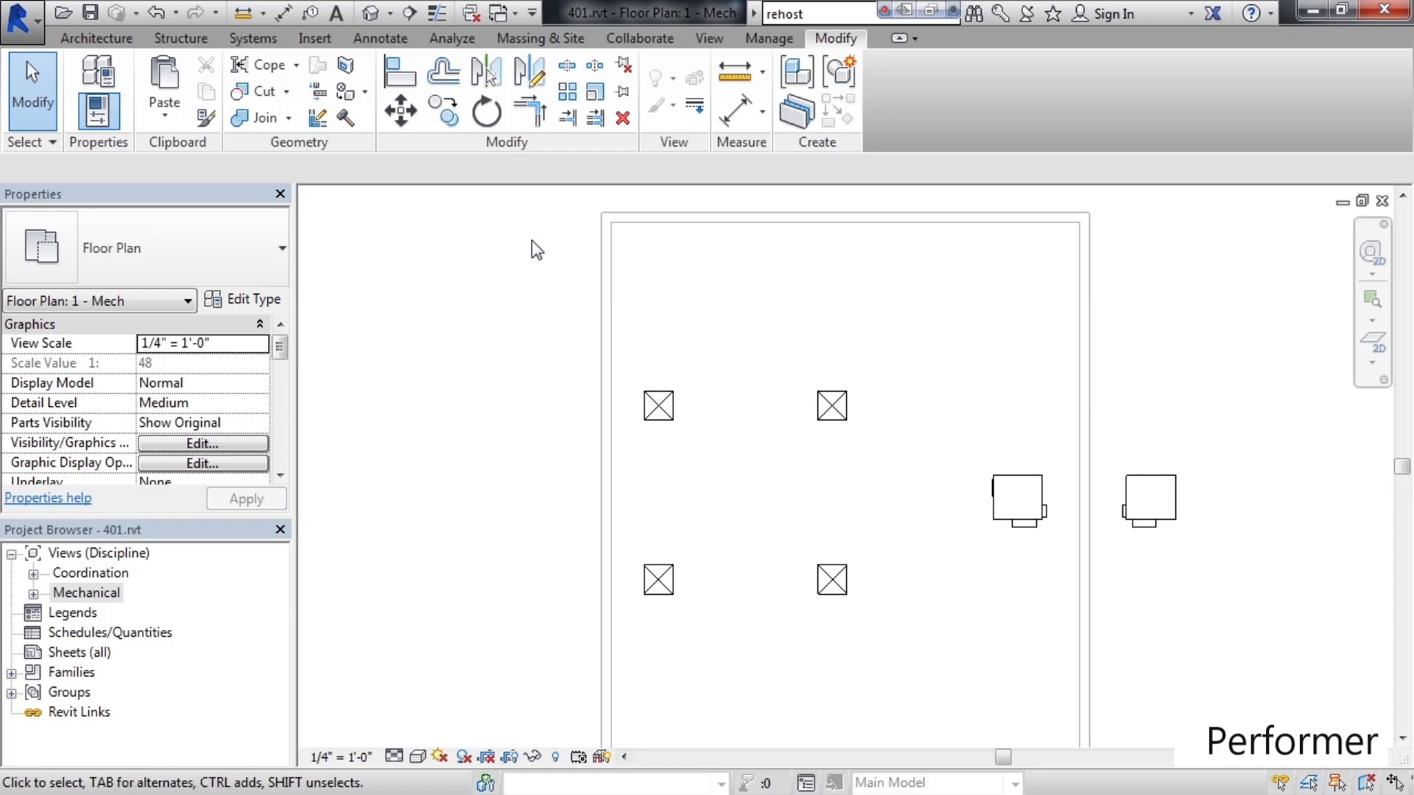
pyautogui.click(151, 16)
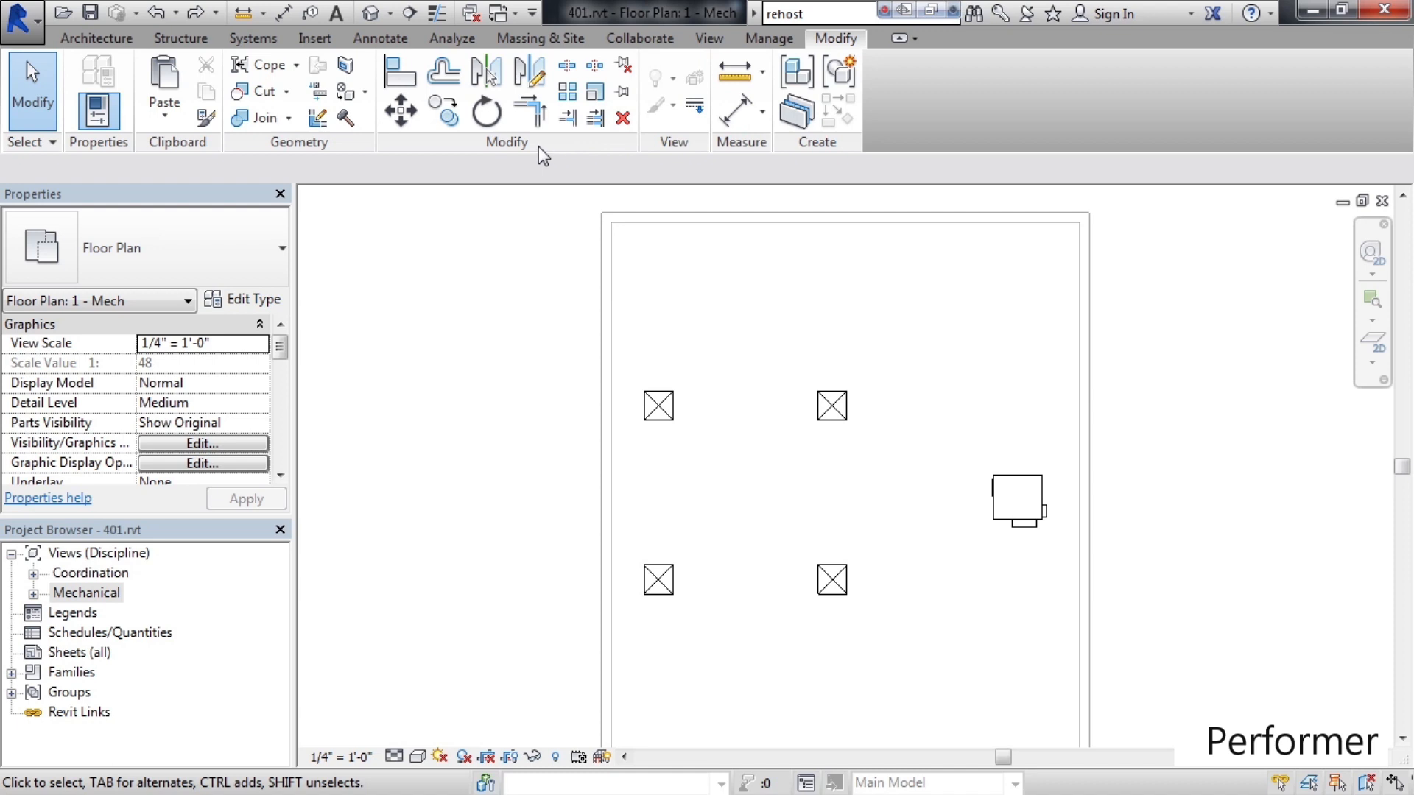
# Step: Mirror a copy of the VAV unit about a horizontal axis drawn just above it, and deselect the copy
pyautogui.click(532, 76)
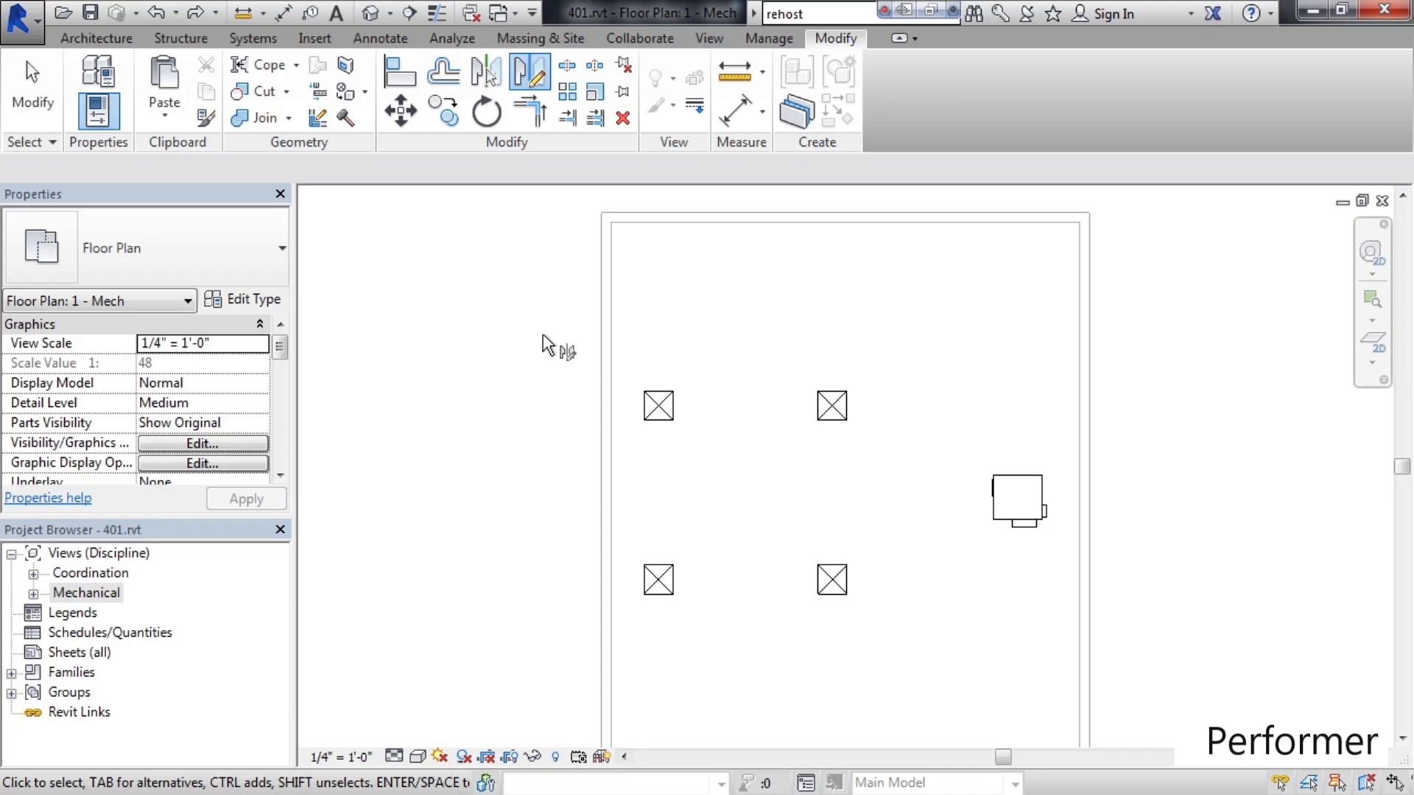
pyautogui.click(1028, 533)
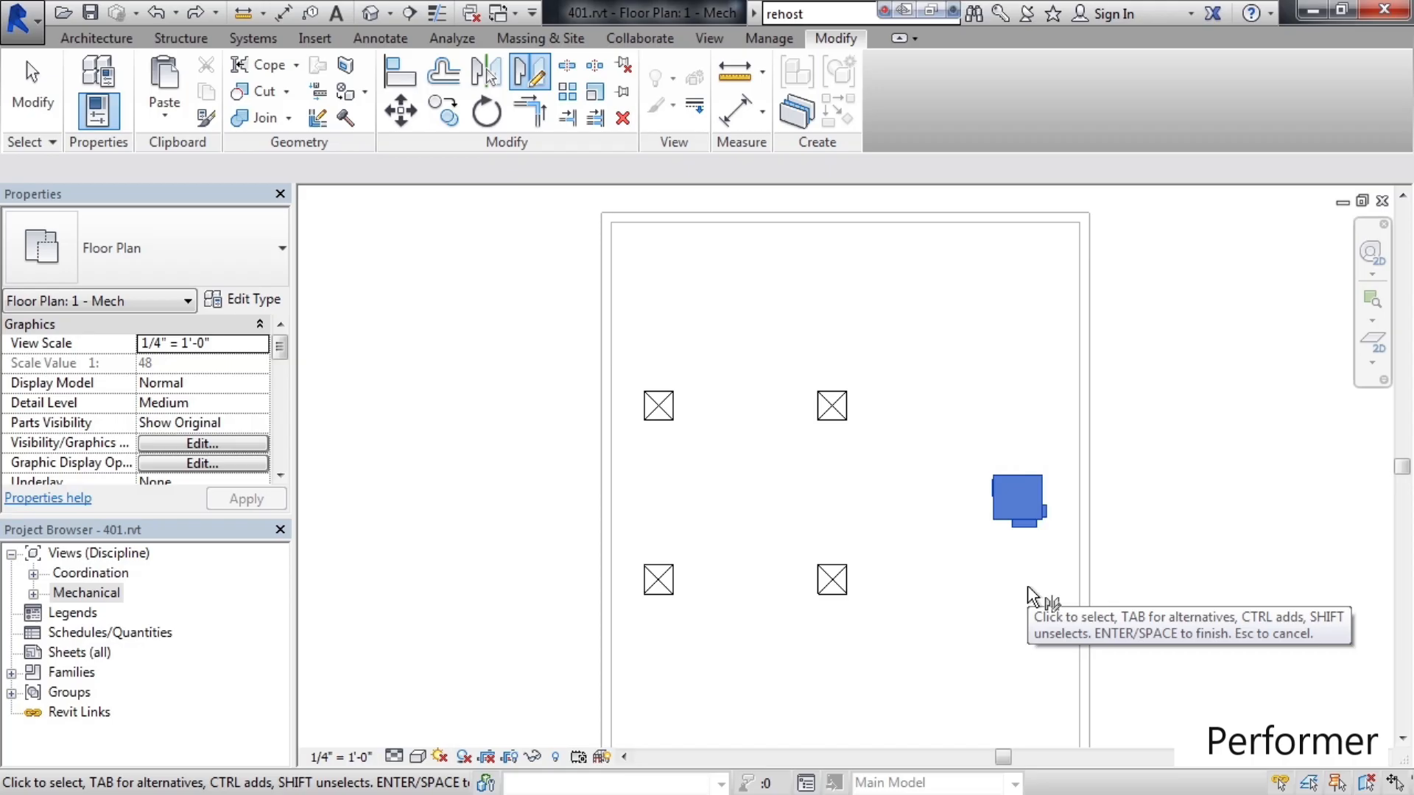
pyautogui.press('Return')
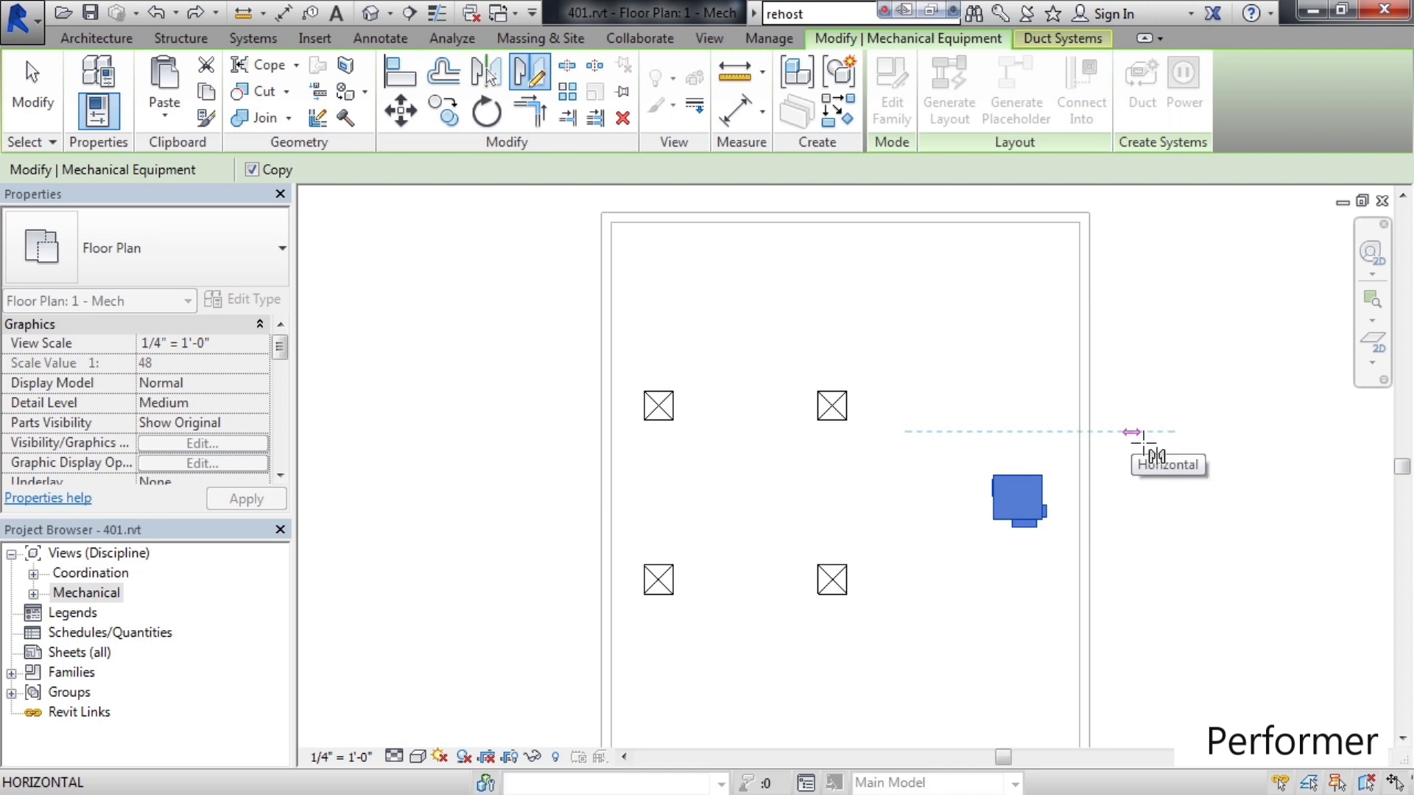
pyautogui.click(1144, 433)
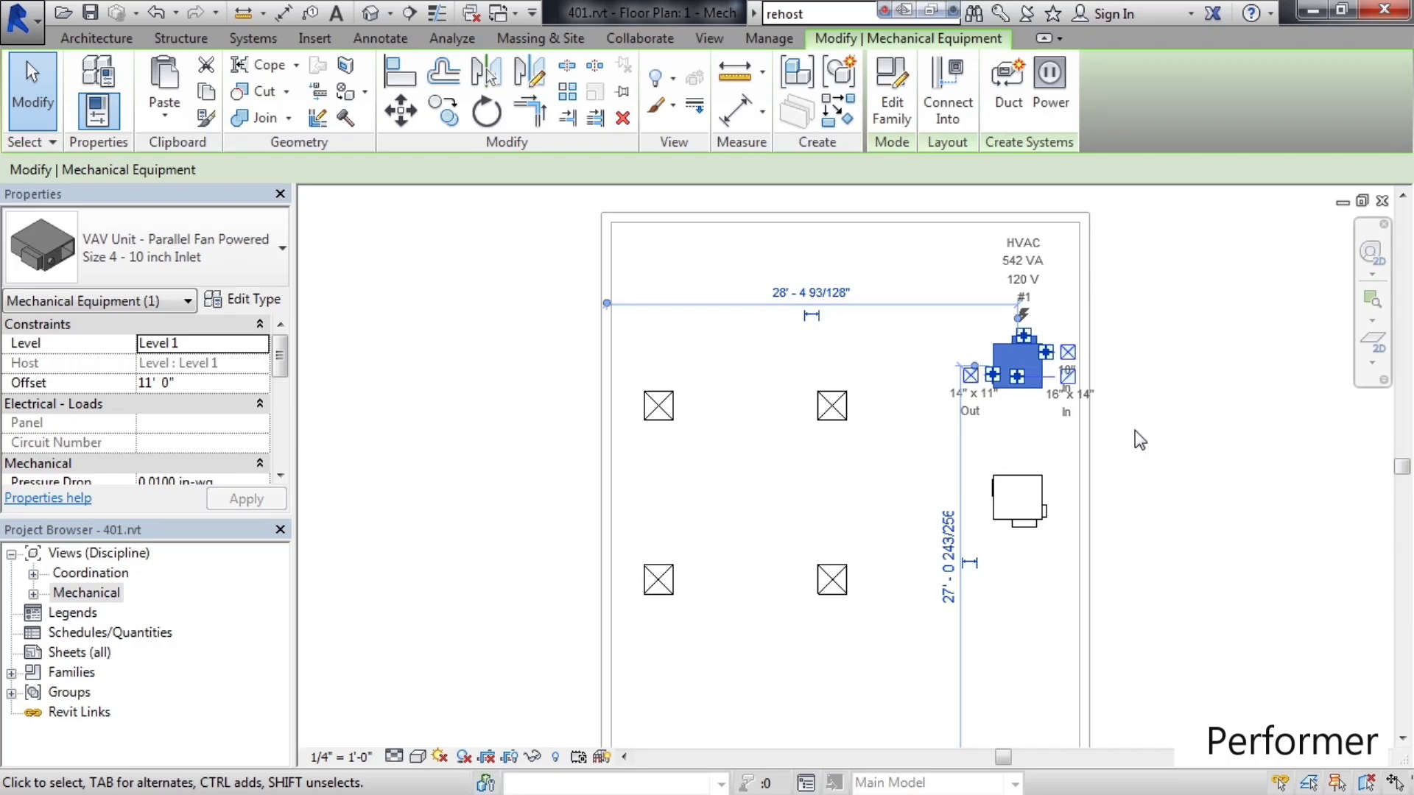
pyautogui.click(1159, 425)
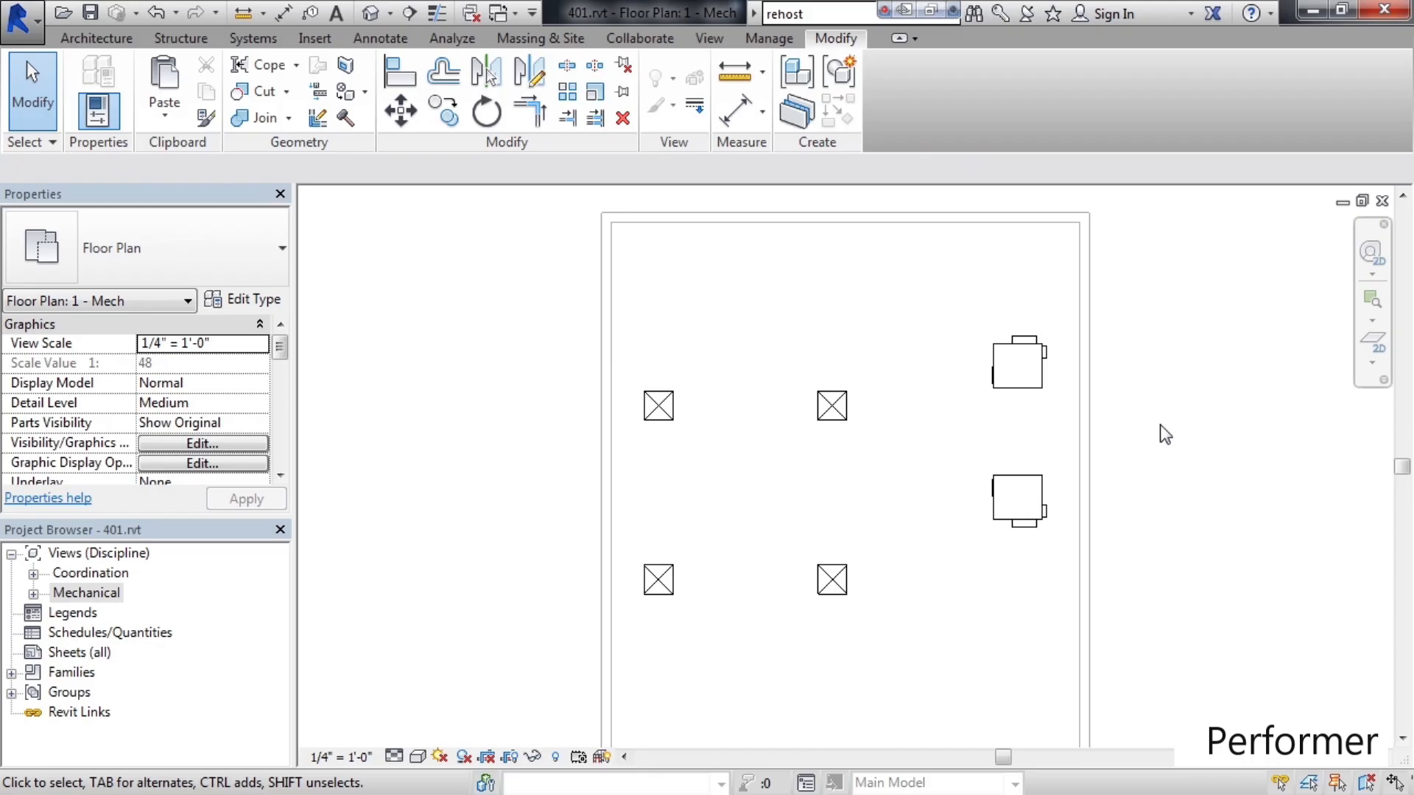
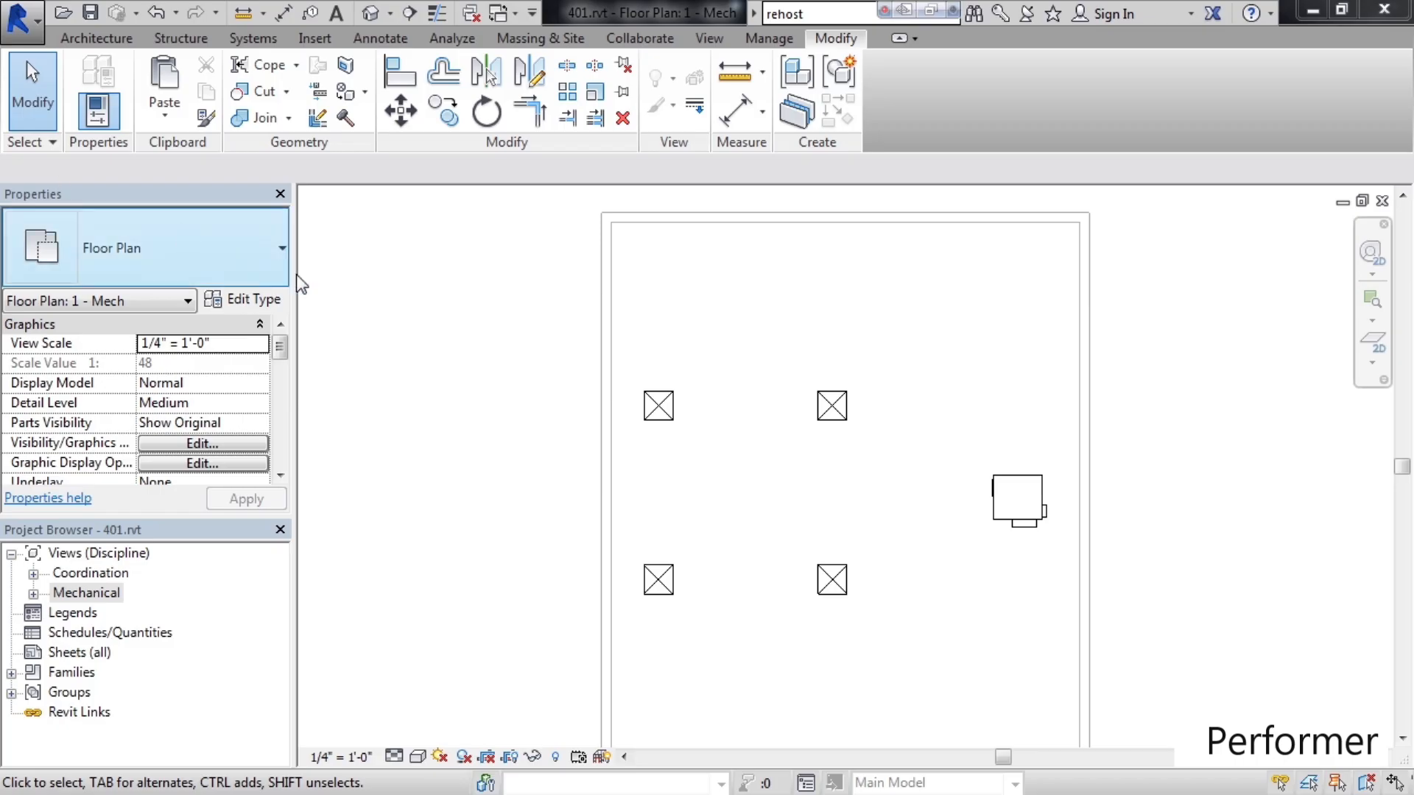
# Step: Create a linear array of the upper-right diffuser with 4 items spaced 4'-0" horizontally to its right, with Group and Associate on and Move To 2nd
pyautogui.click(835, 414)
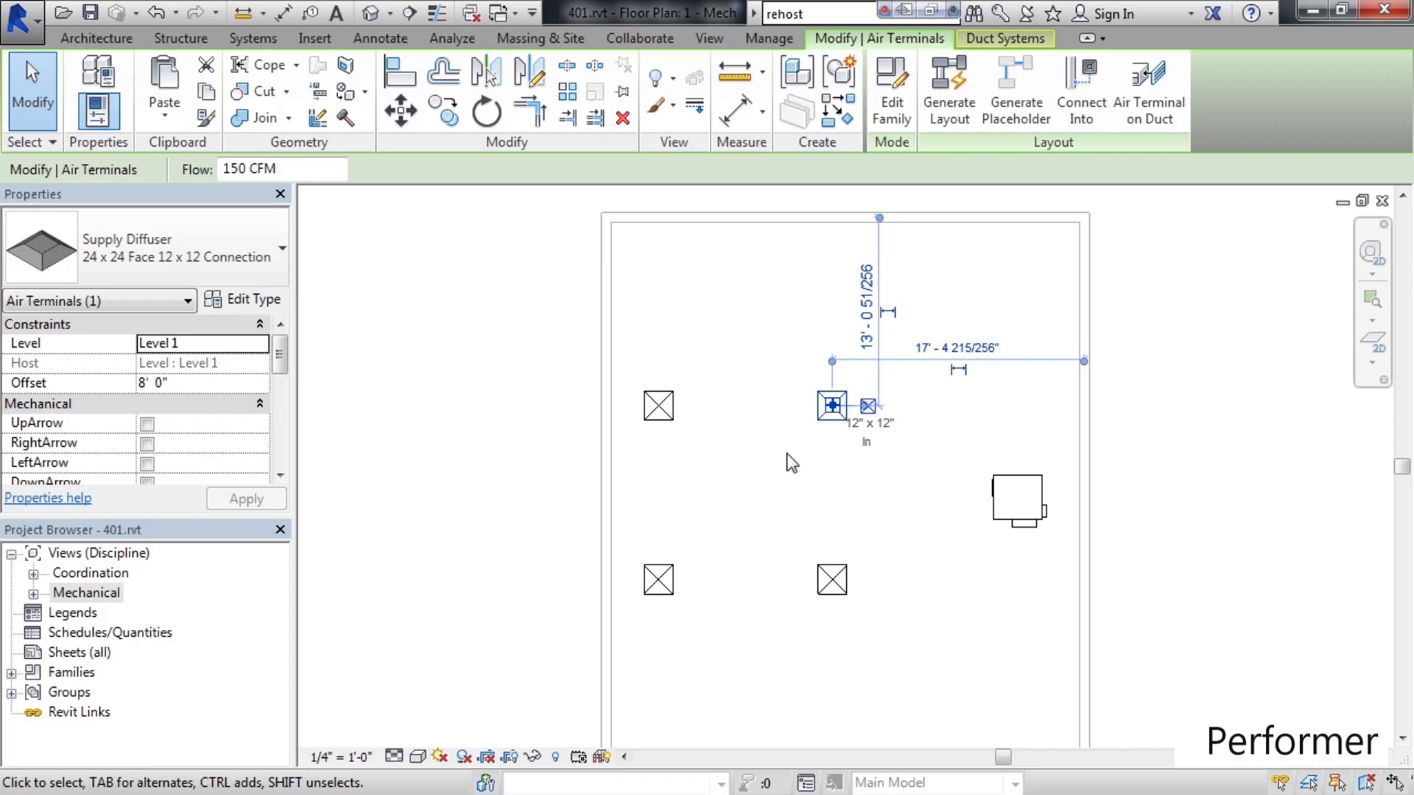
pyautogui.click(575, 103)
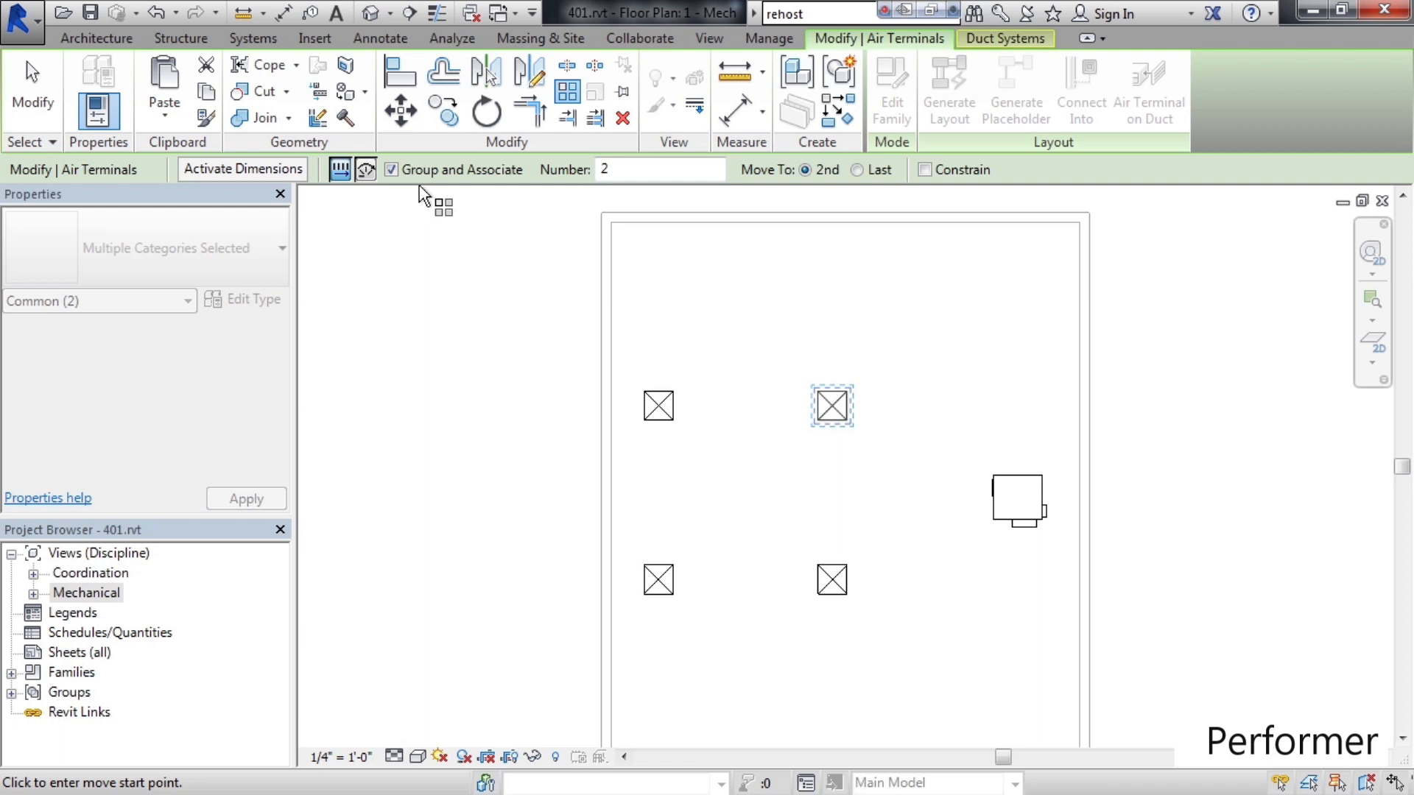
pyautogui.click(634, 174)
pyautogui.moveTo(635, 173); pyautogui.dragTo(571, 172)
pyautogui.write('4')
pyautogui.click(833, 408)
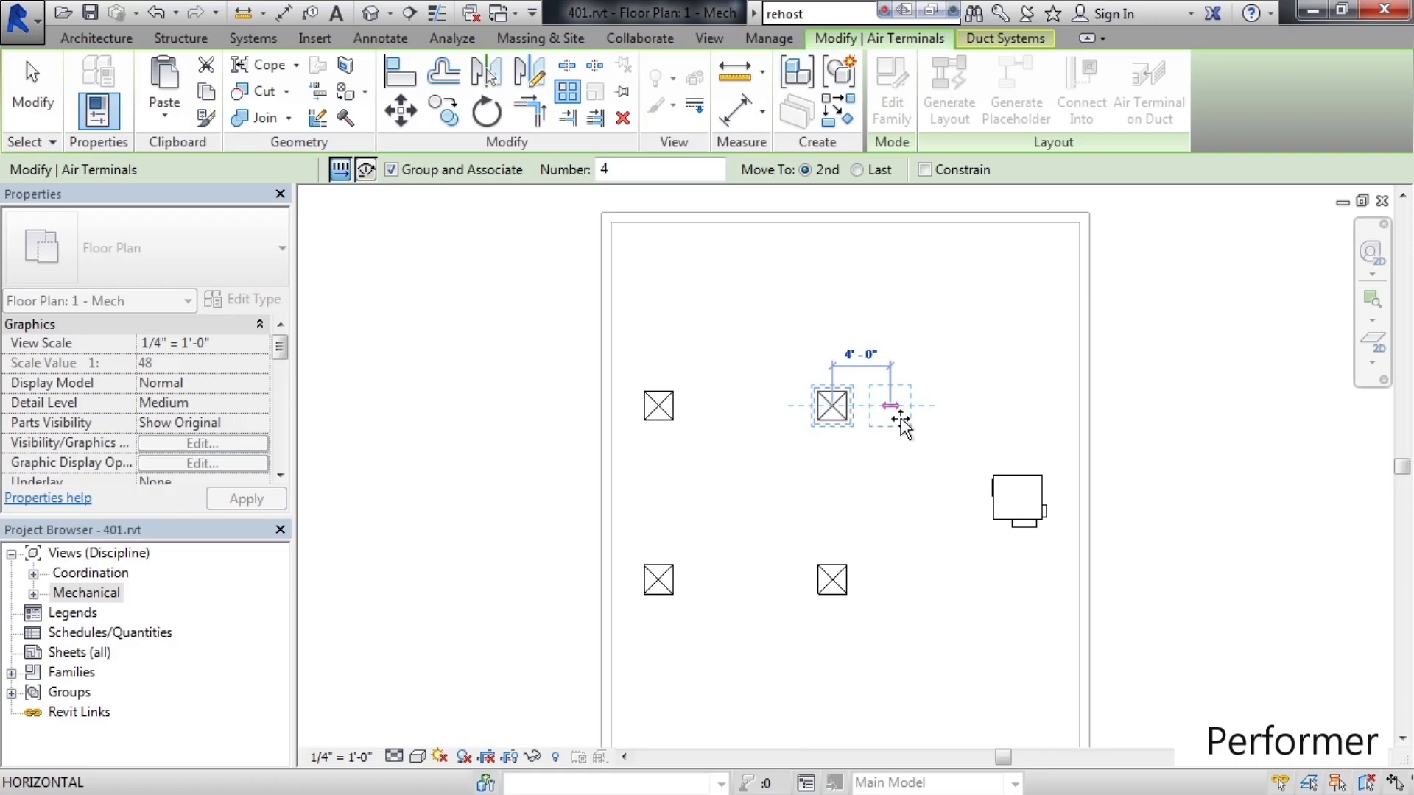
pyautogui.click(891, 409)
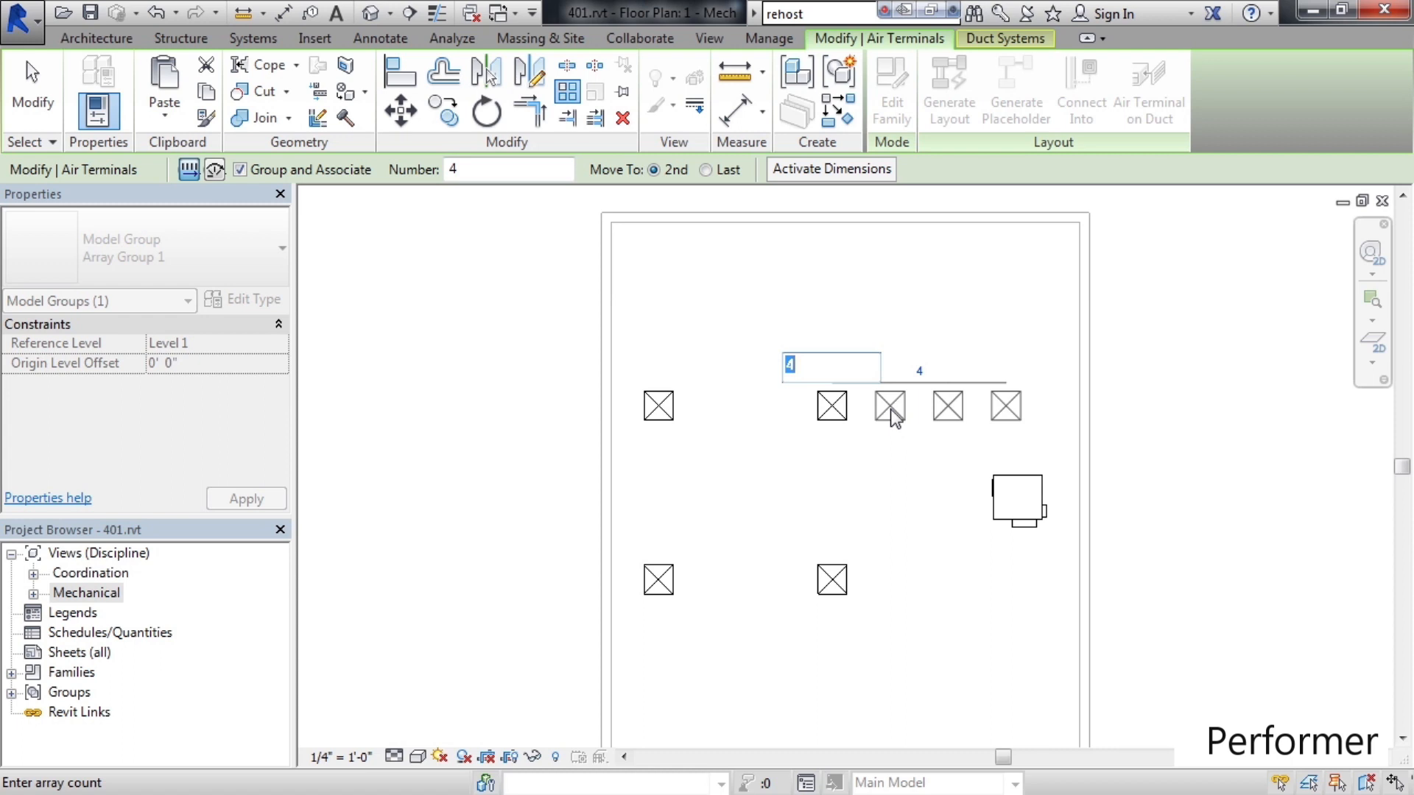
# Step: Set the new diffuser array's count to 5 and deselect it
pyautogui.write('5')
pyautogui.press('Return')
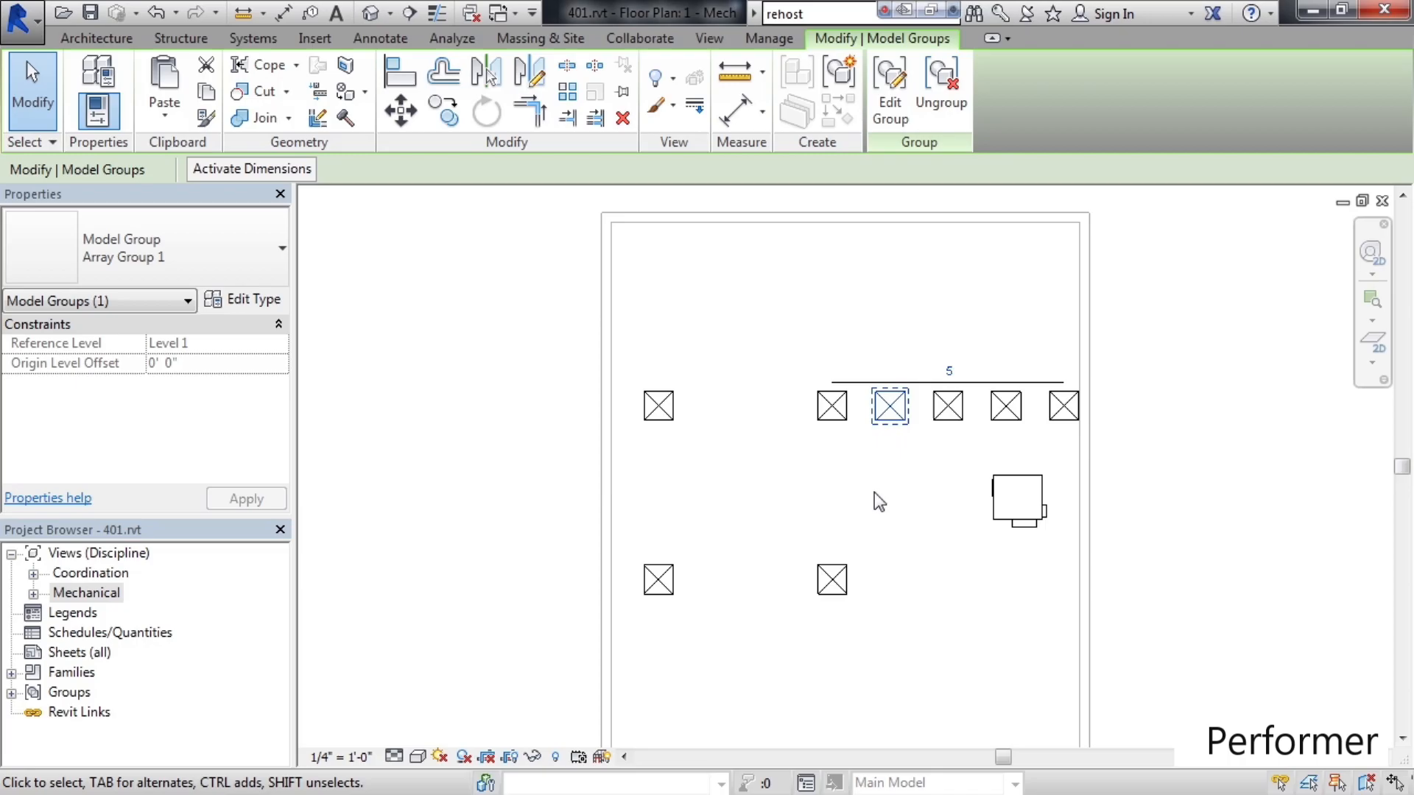
pyautogui.press('Escape')
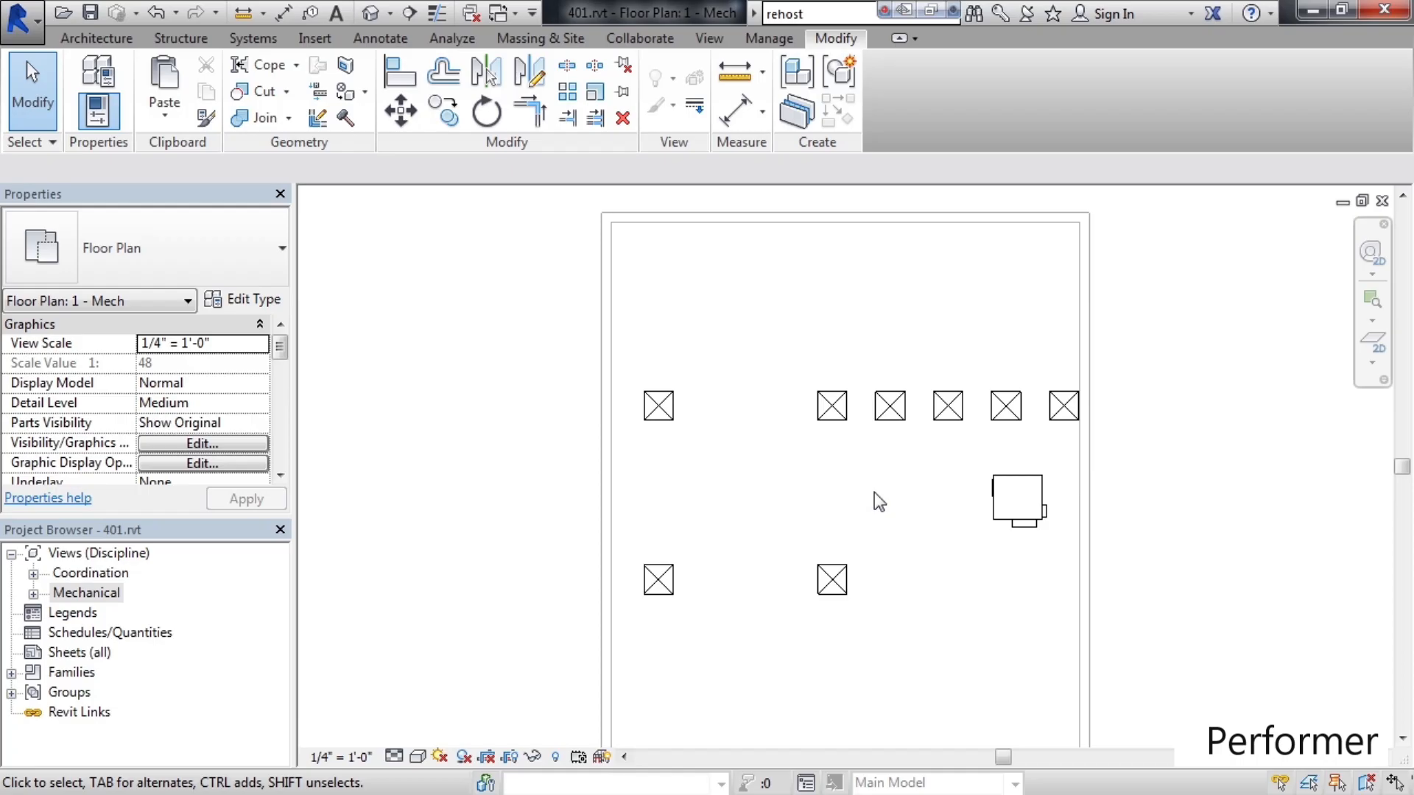
# Step: Set the diffuser array's count to 4, activate the dimensions of its second member, and deselect it
pyautogui.click(891, 420)
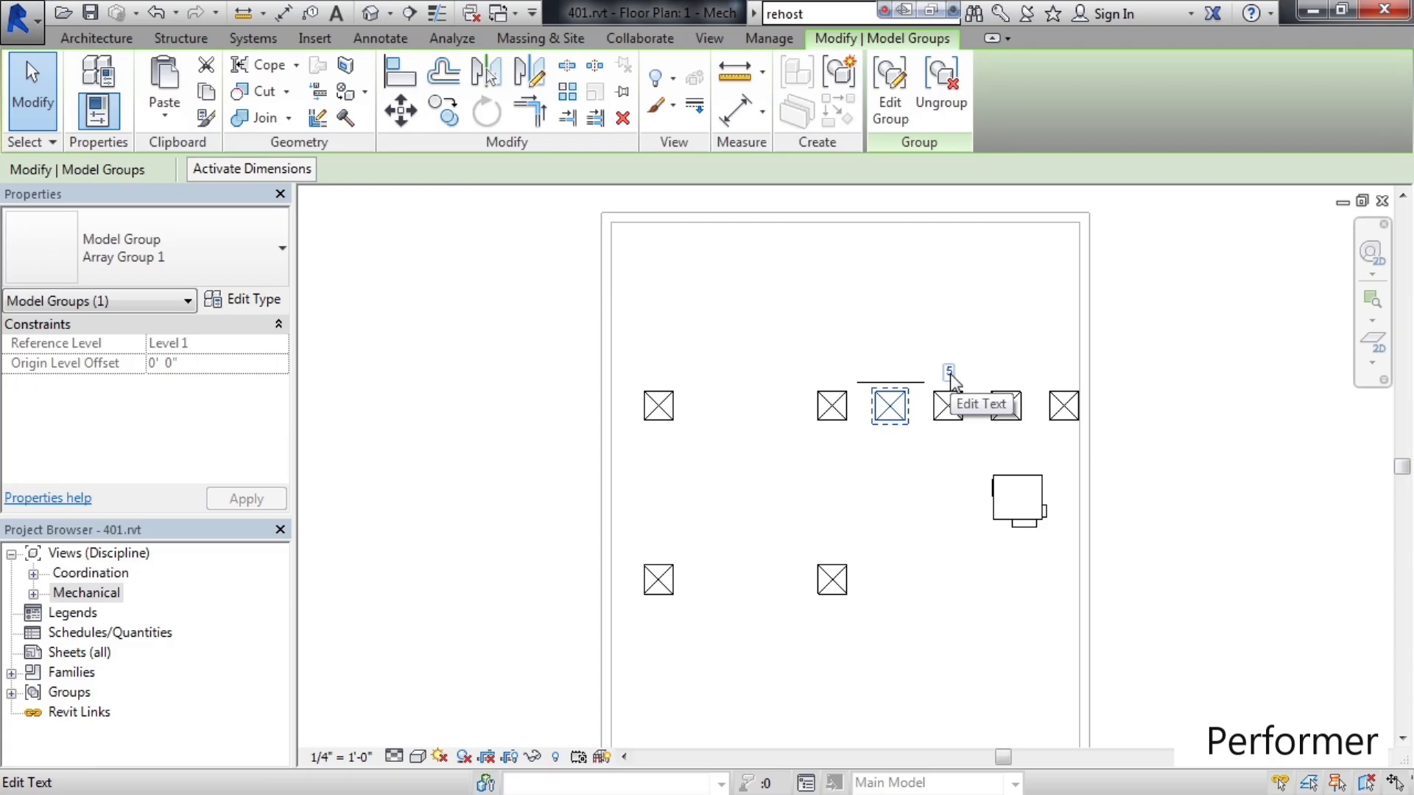
pyautogui.click(949, 372)
pyautogui.write('4')
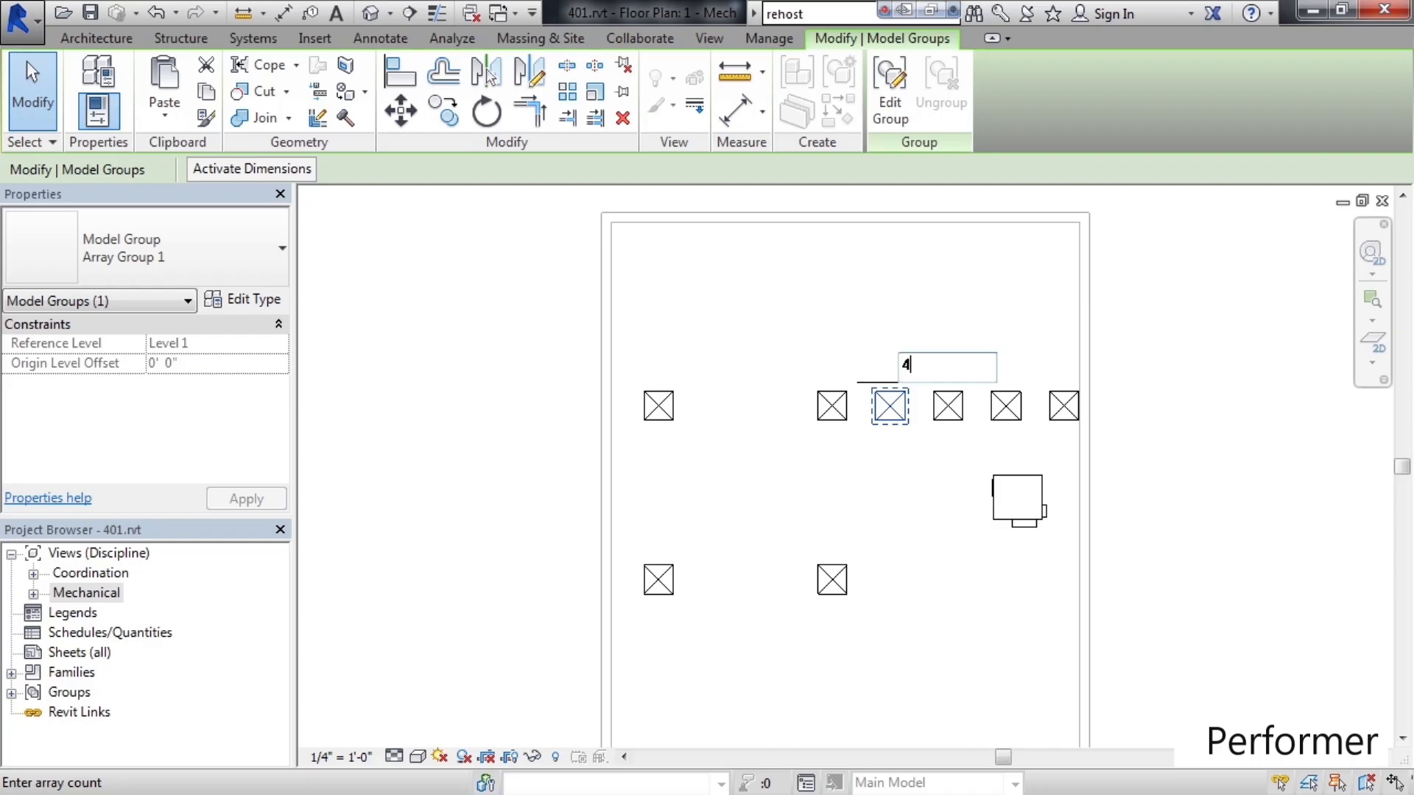
pyautogui.press('Return')
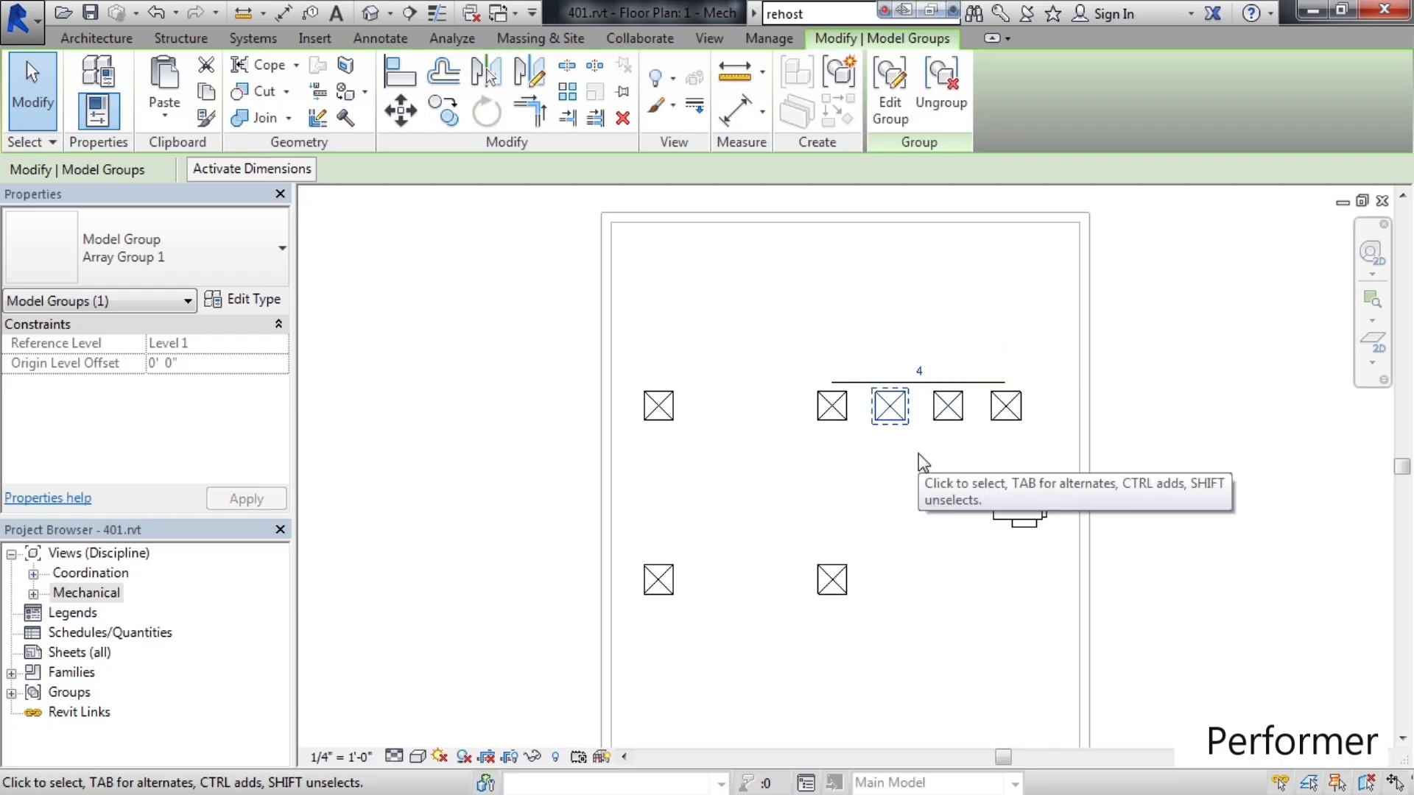
pyautogui.click(253, 170)
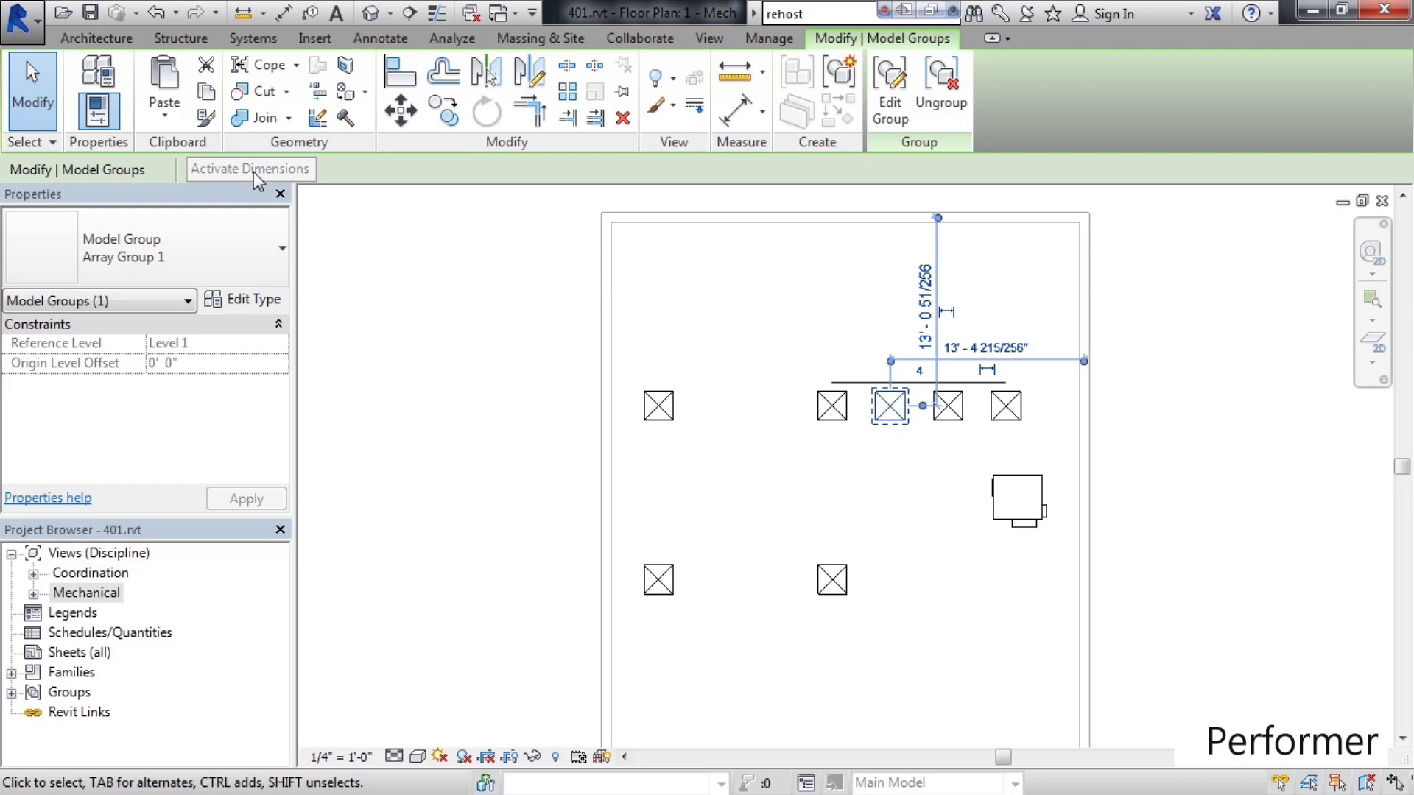
pyautogui.click(854, 494)
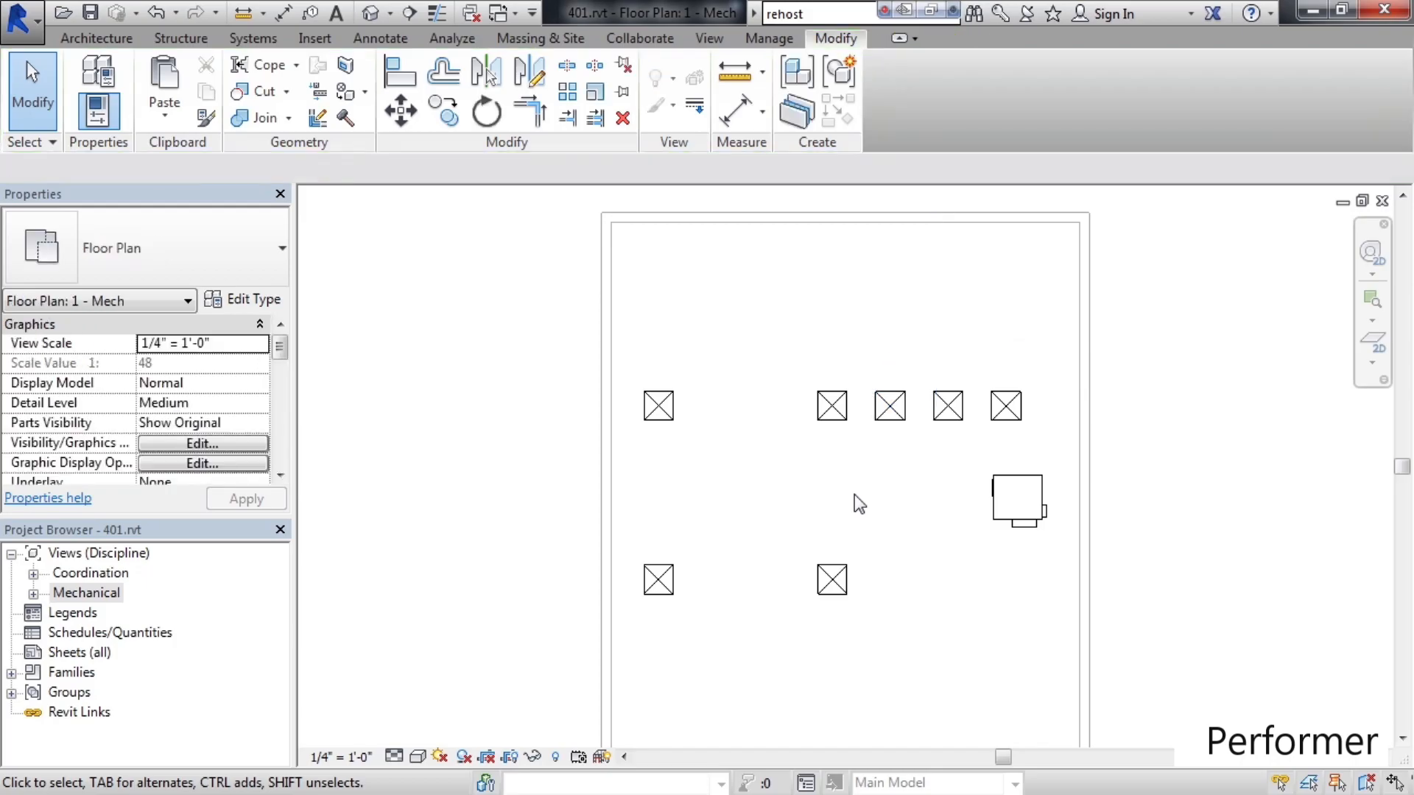
# Step: Ungroup the second diffuser in the array and deselect it
pyautogui.click(894, 416)
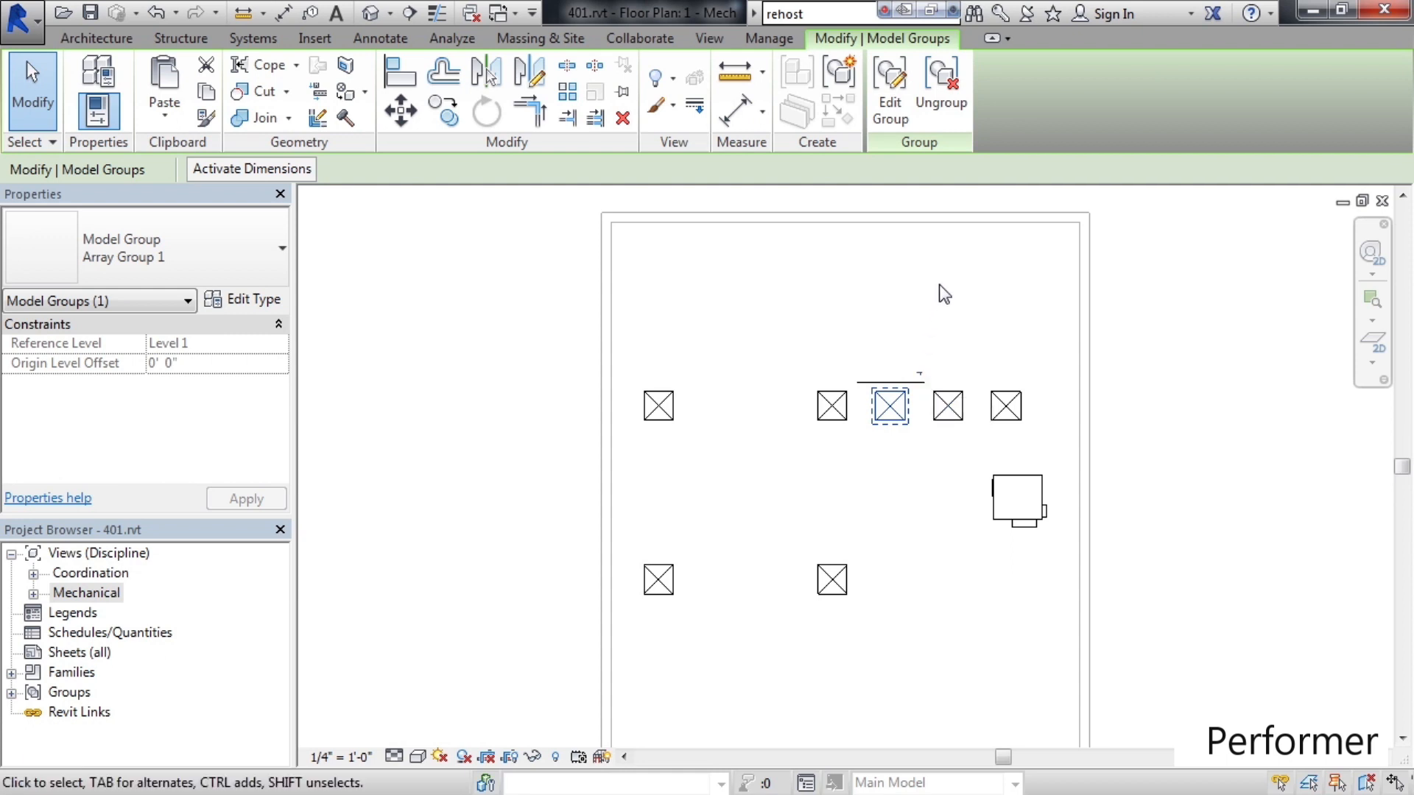
pyautogui.click(947, 101)
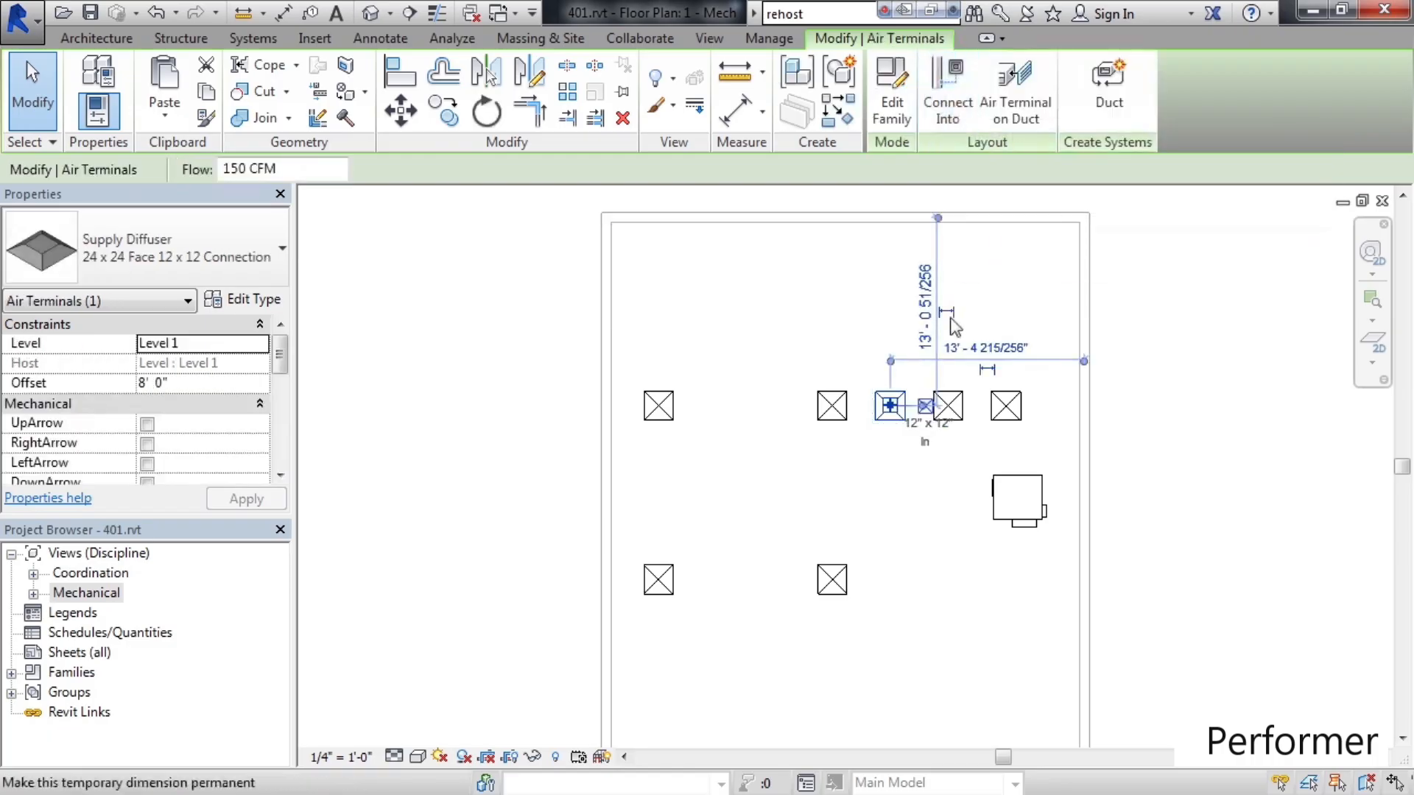
pyautogui.click(913, 506)
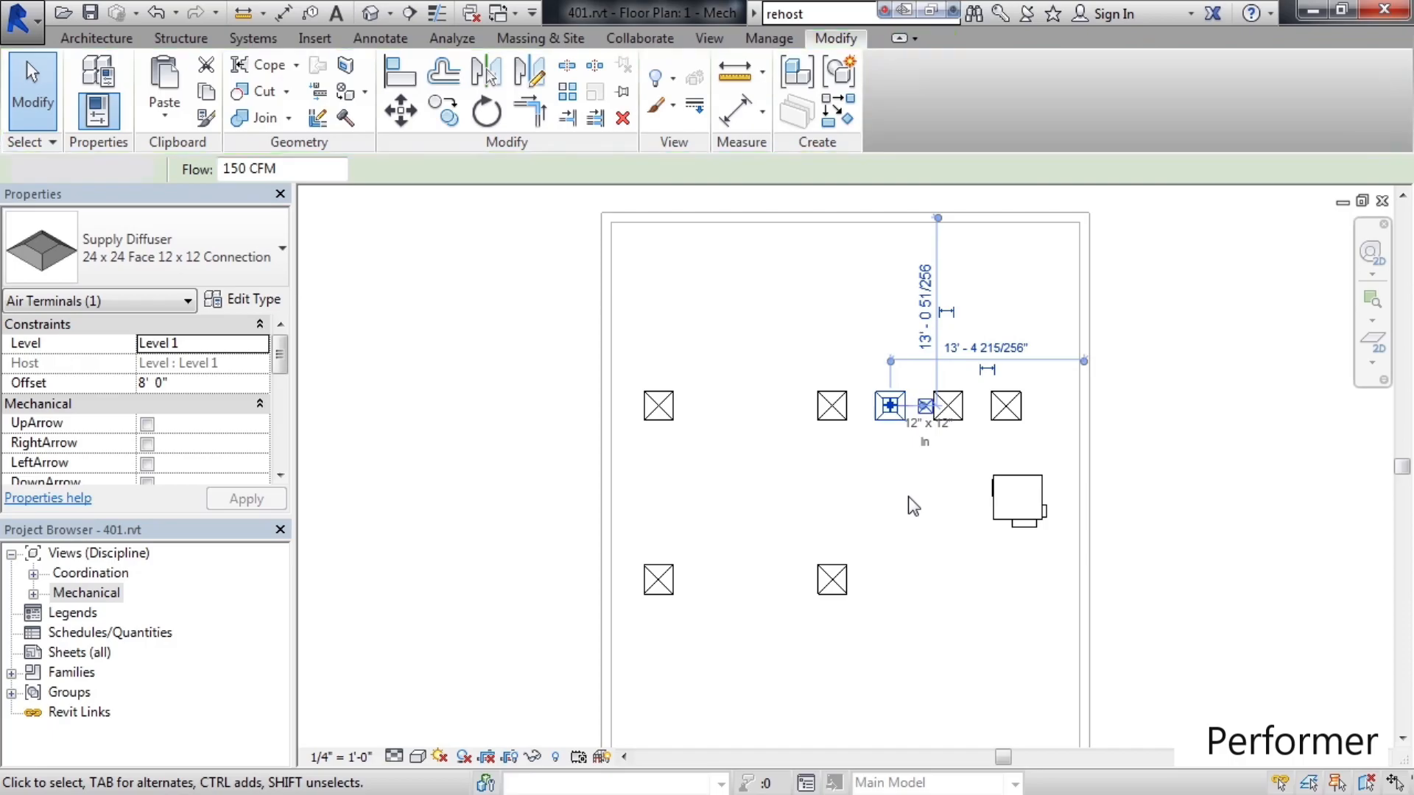
# Step: Select the third diffuser of the upper array to inspect its group properties, and deselect it
pyautogui.click(958, 418)
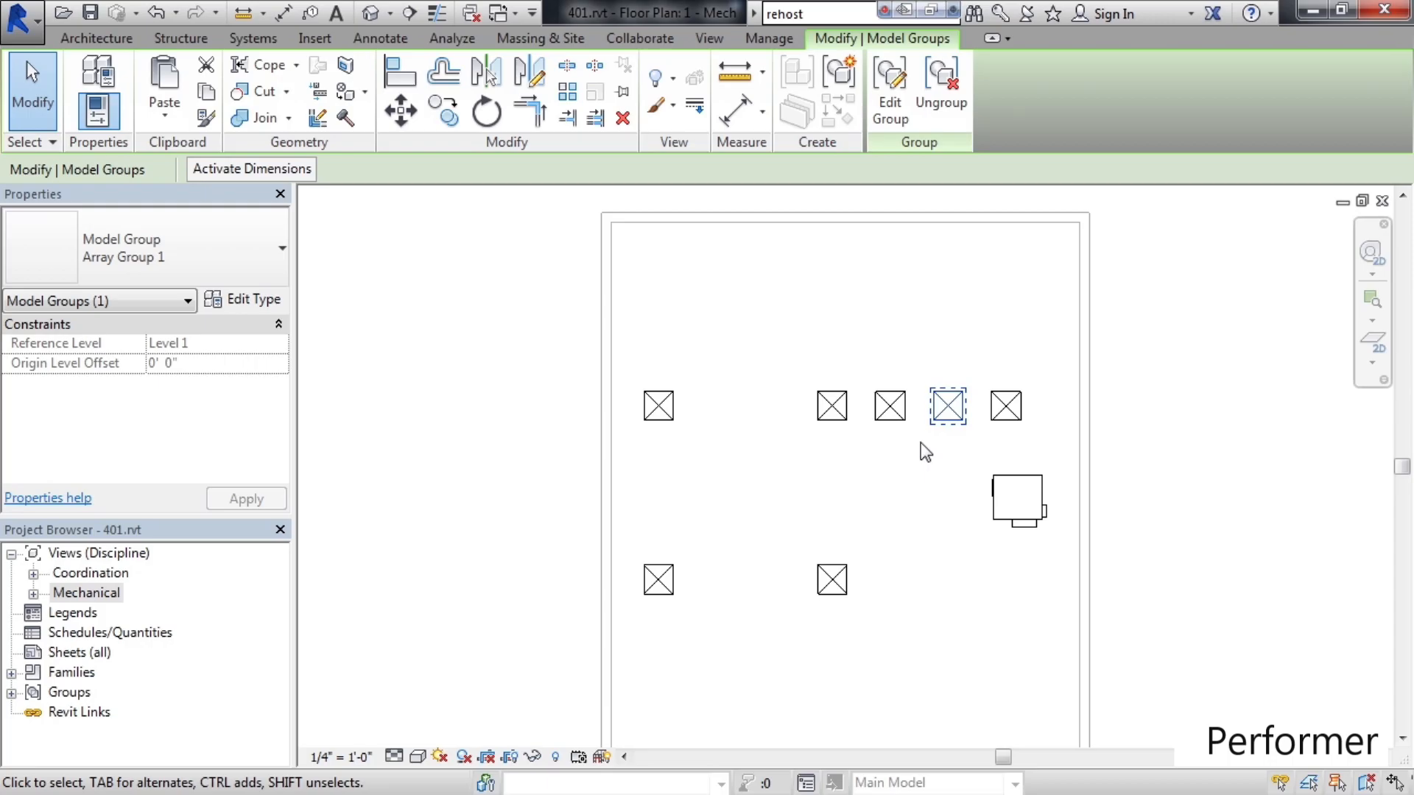
pyautogui.press('Escape')
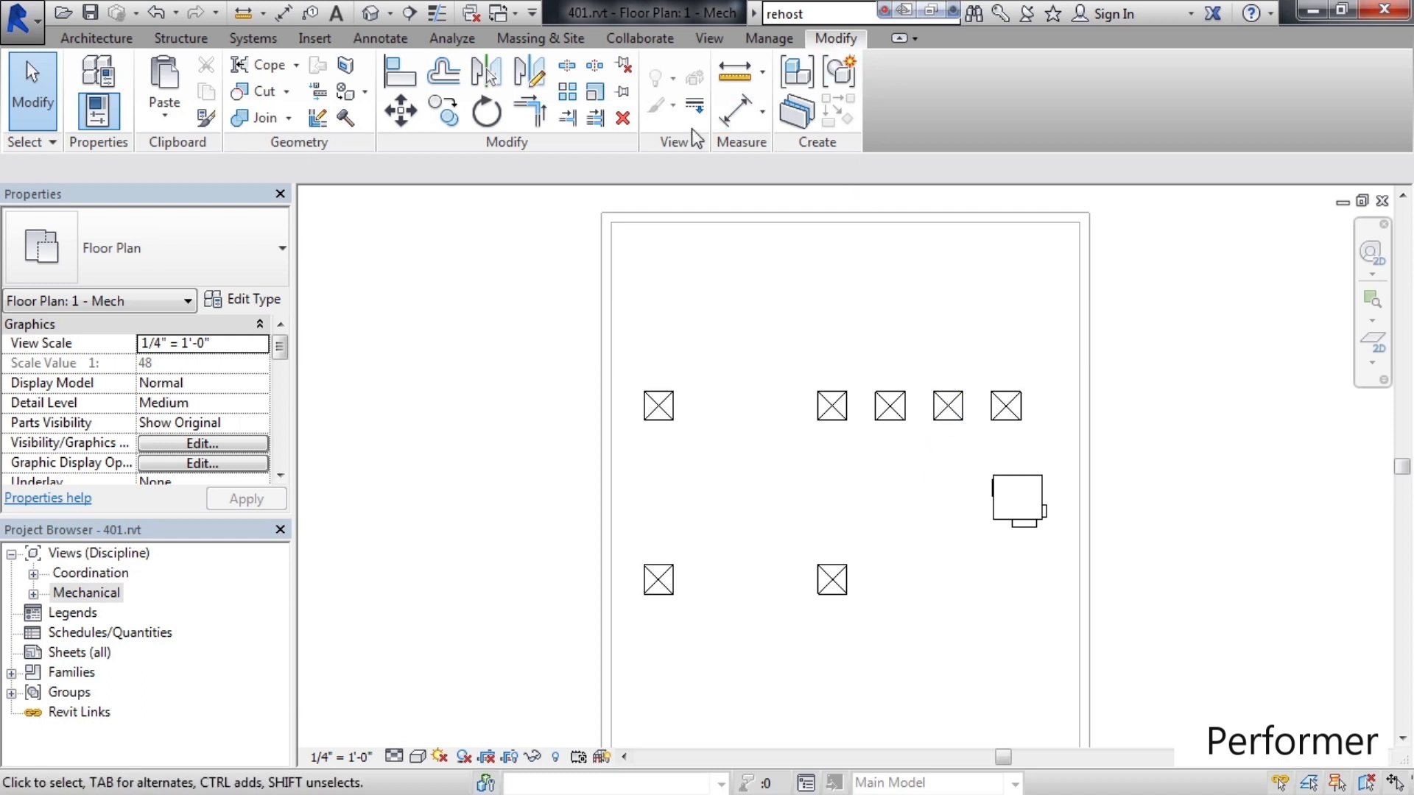
# Step: Create a linear array of the lower-right diffuser with 4 items spanning 15'-0" horizontally to its right, with Group and Associate on and Move To Last
pyautogui.click(571, 94)
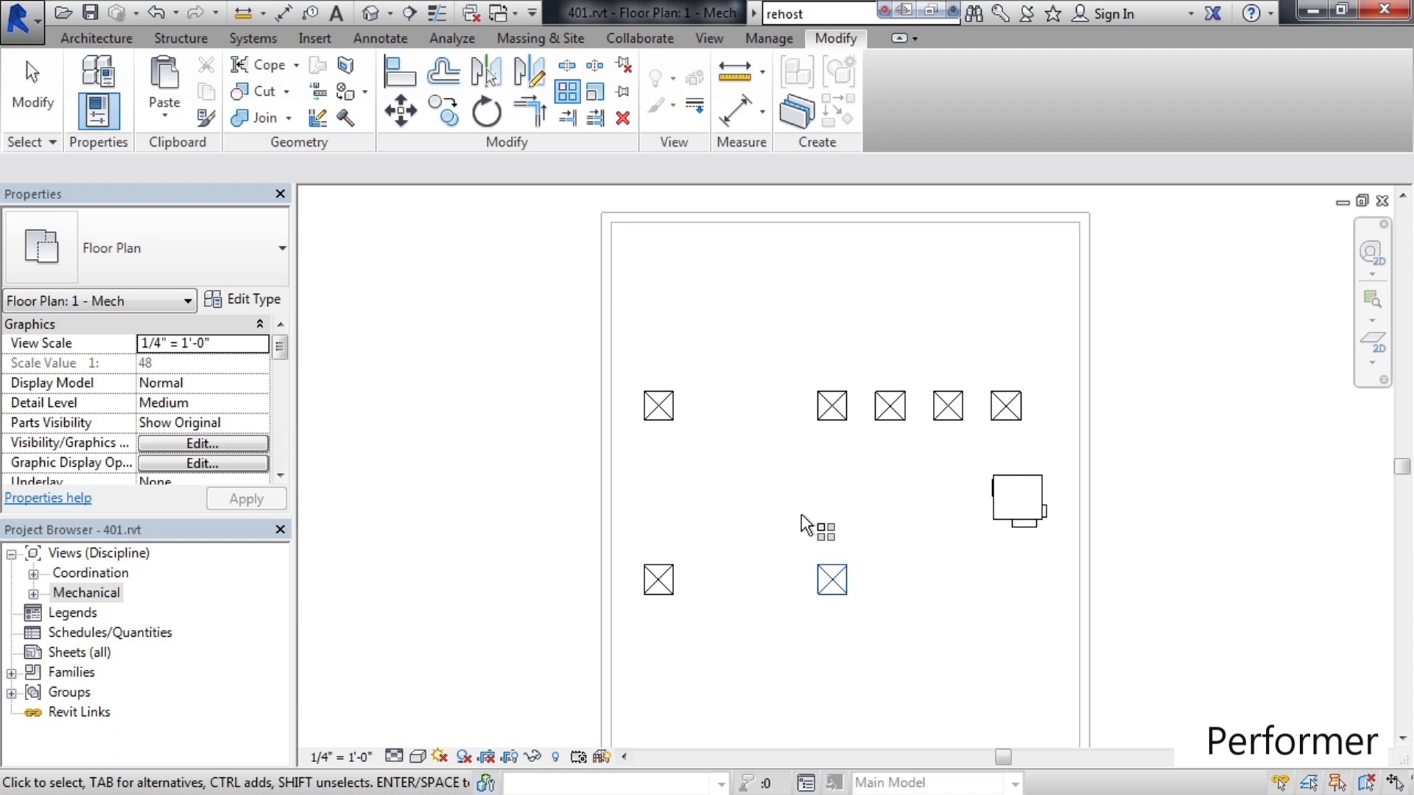
pyautogui.press('Return')
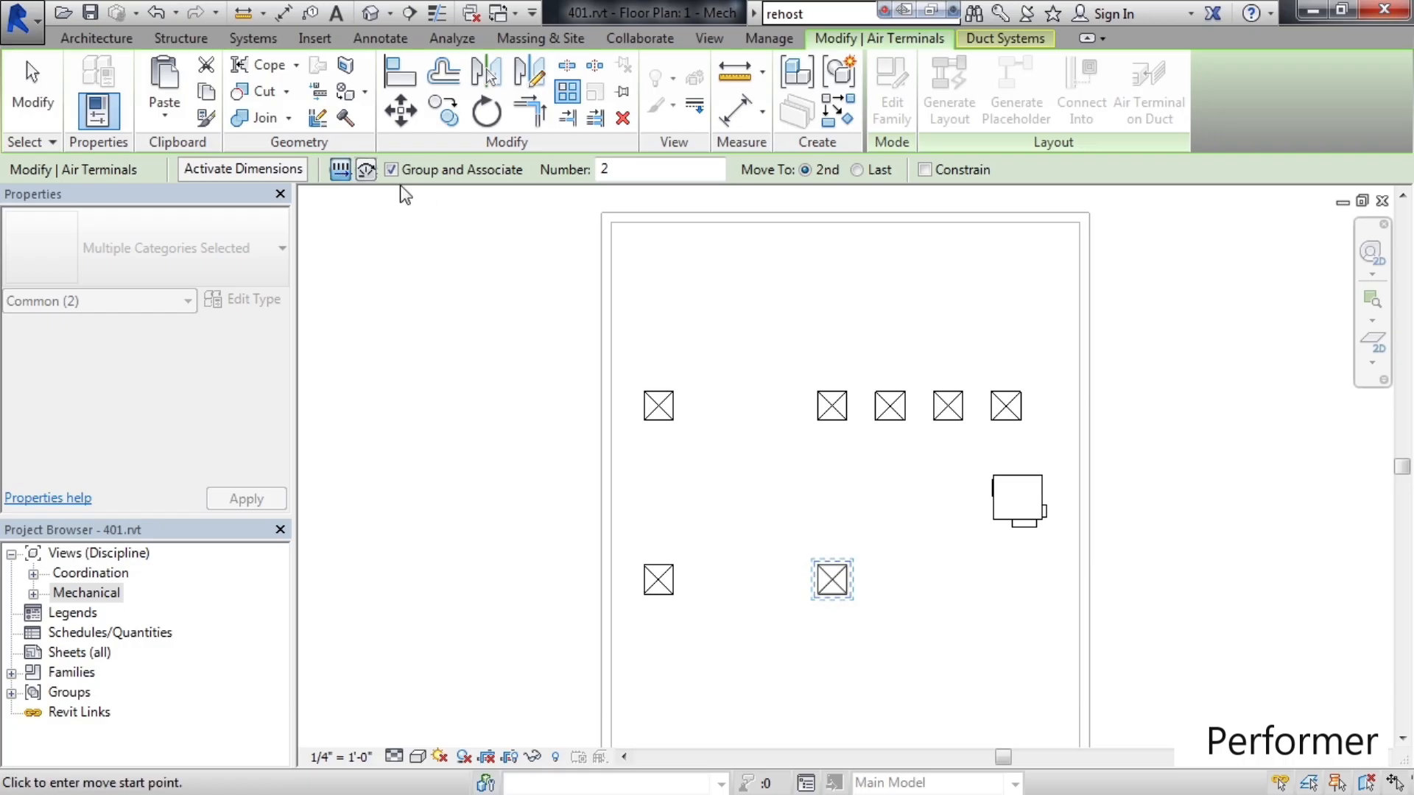
pyautogui.doubleClick(629, 171)
pyautogui.write('4')
pyautogui.click(858, 171)
pyautogui.click(832, 582)
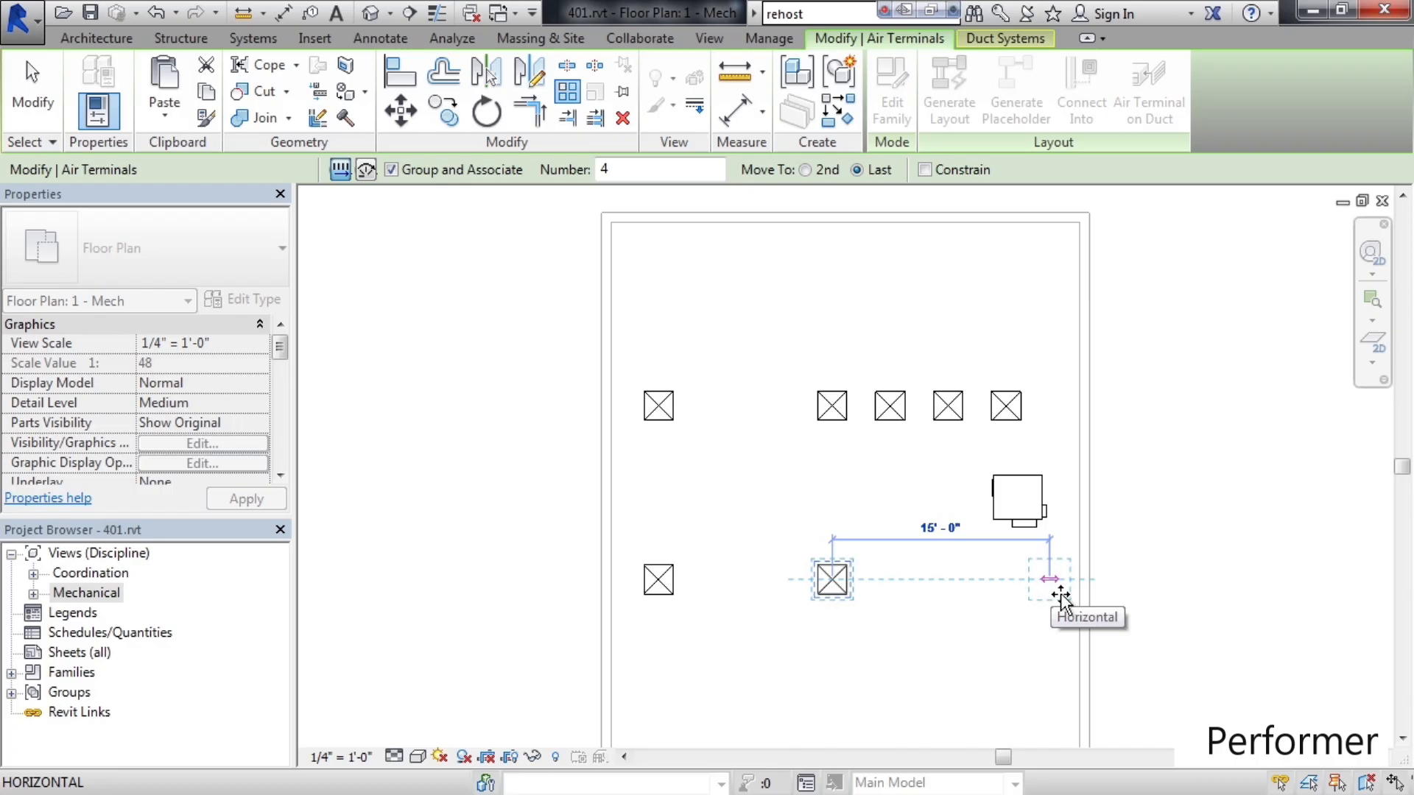
pyautogui.click(1060, 596)
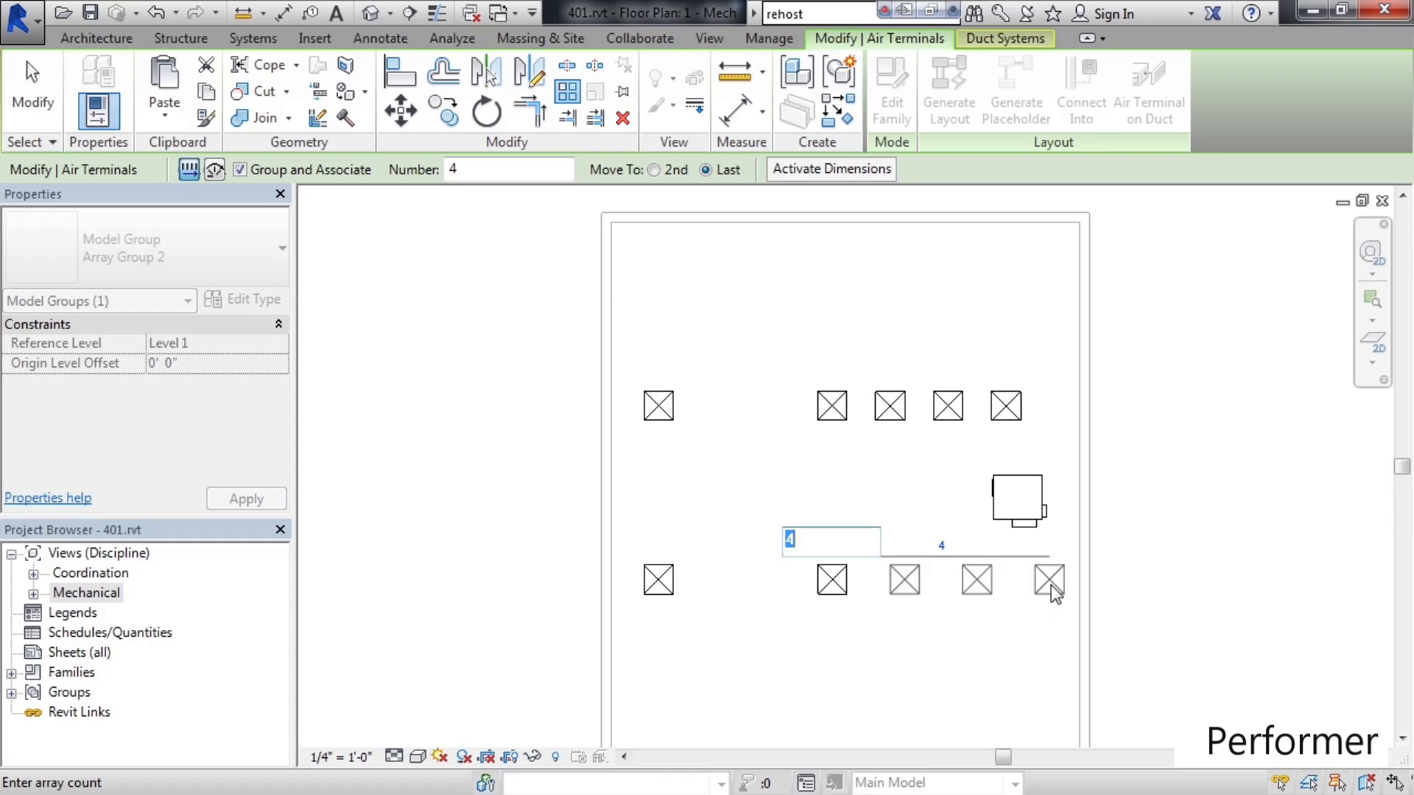
pyautogui.press('Return')
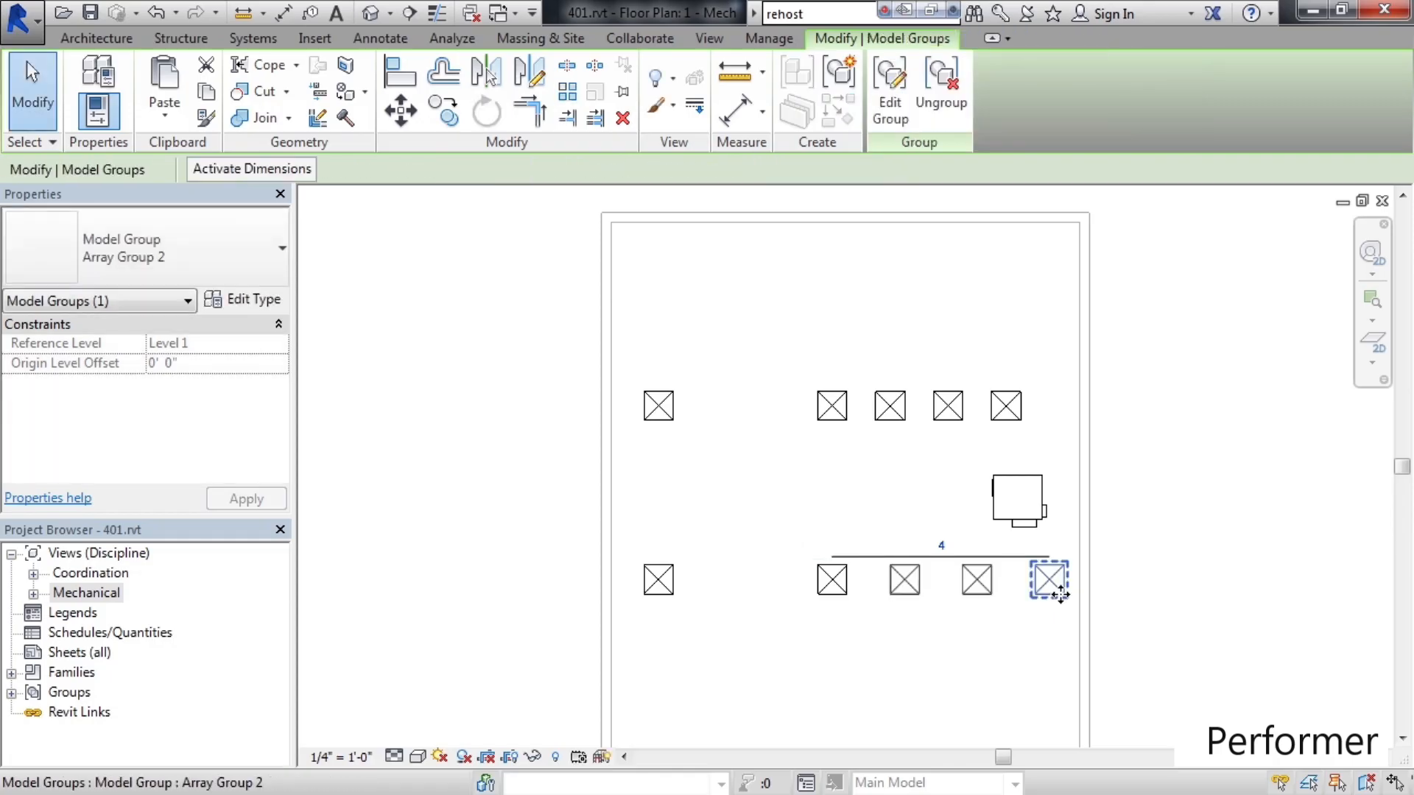
pyautogui.click(852, 665)
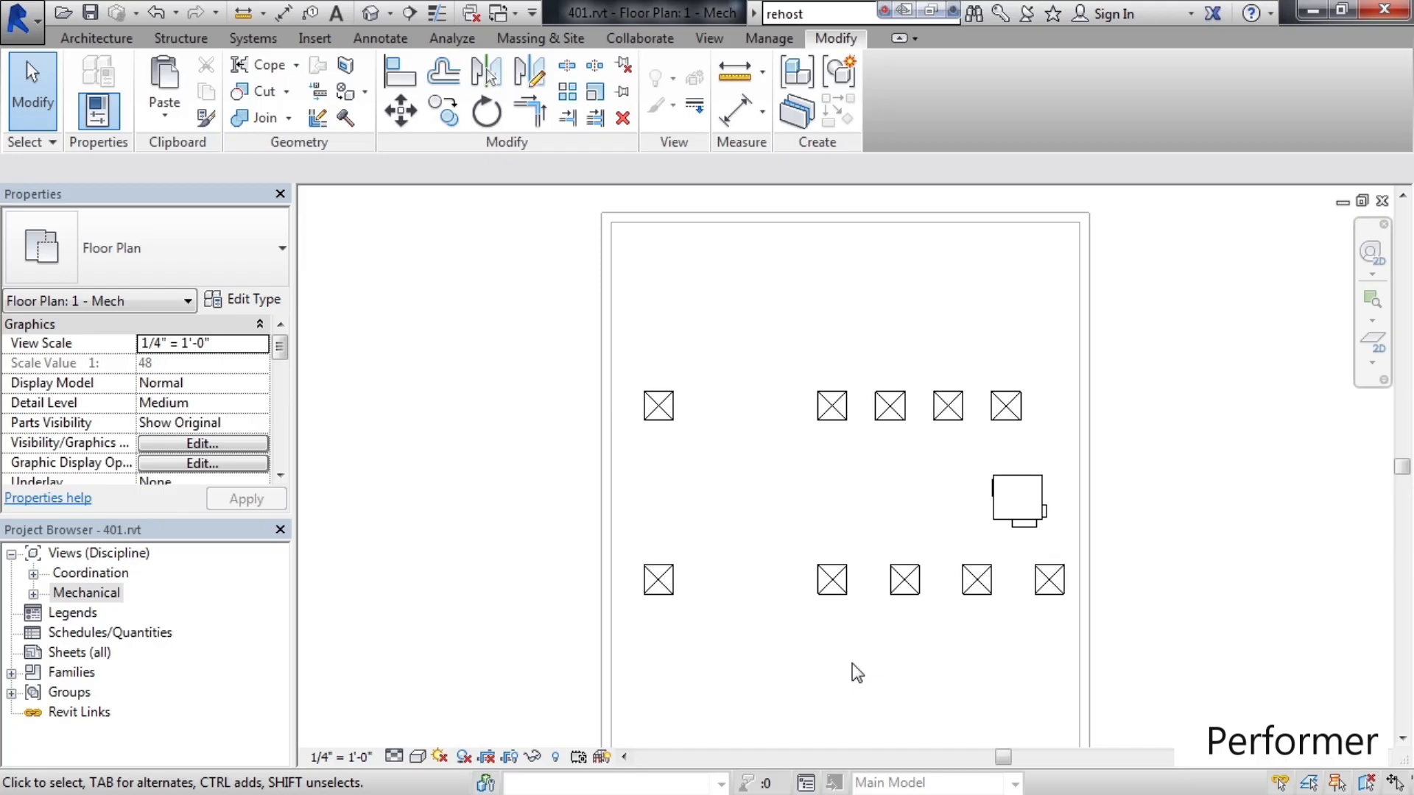
# Step: Set the lower diffuser array's count to 3 and deselect it
pyautogui.click(908, 587)
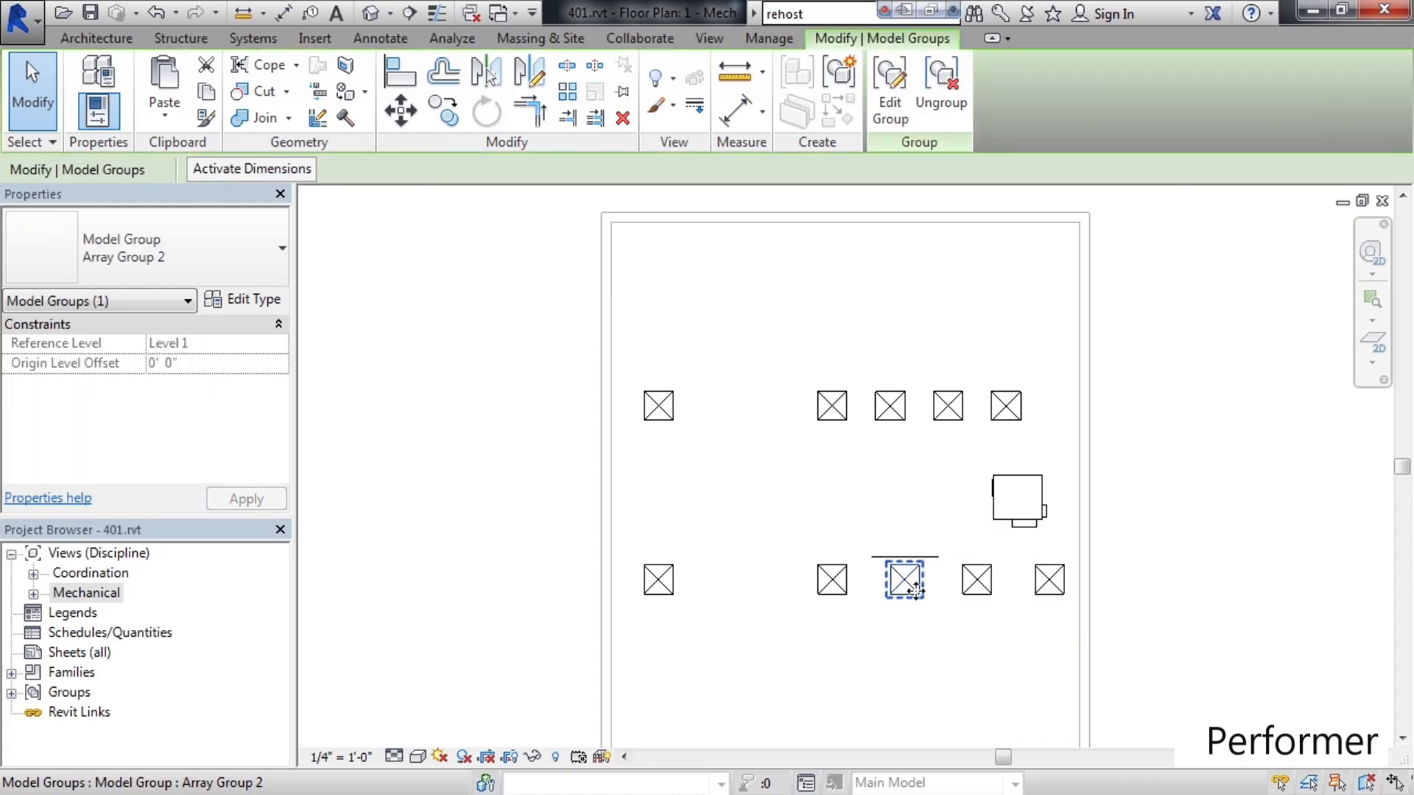
pyautogui.click(944, 550)
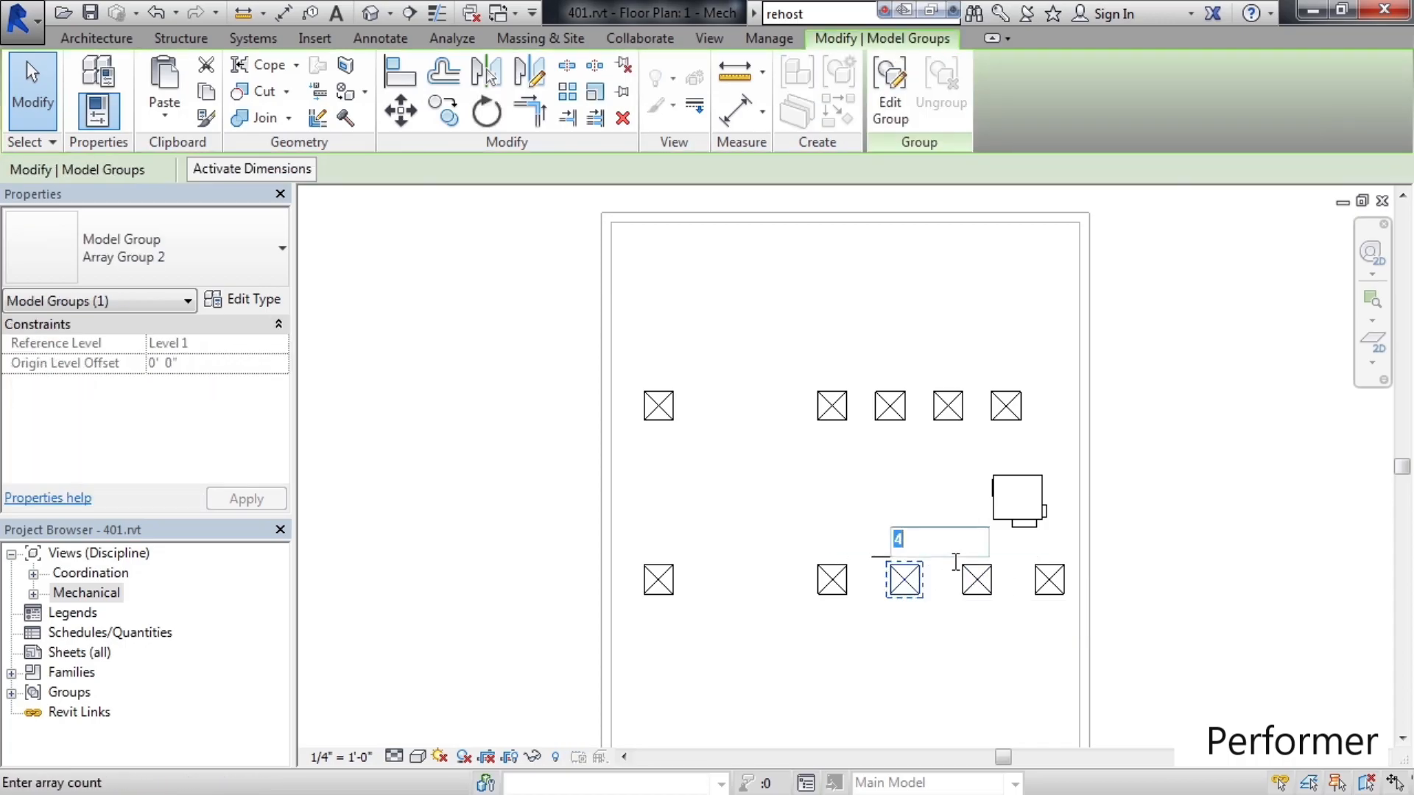
pyautogui.write('3')
pyautogui.press('Return')
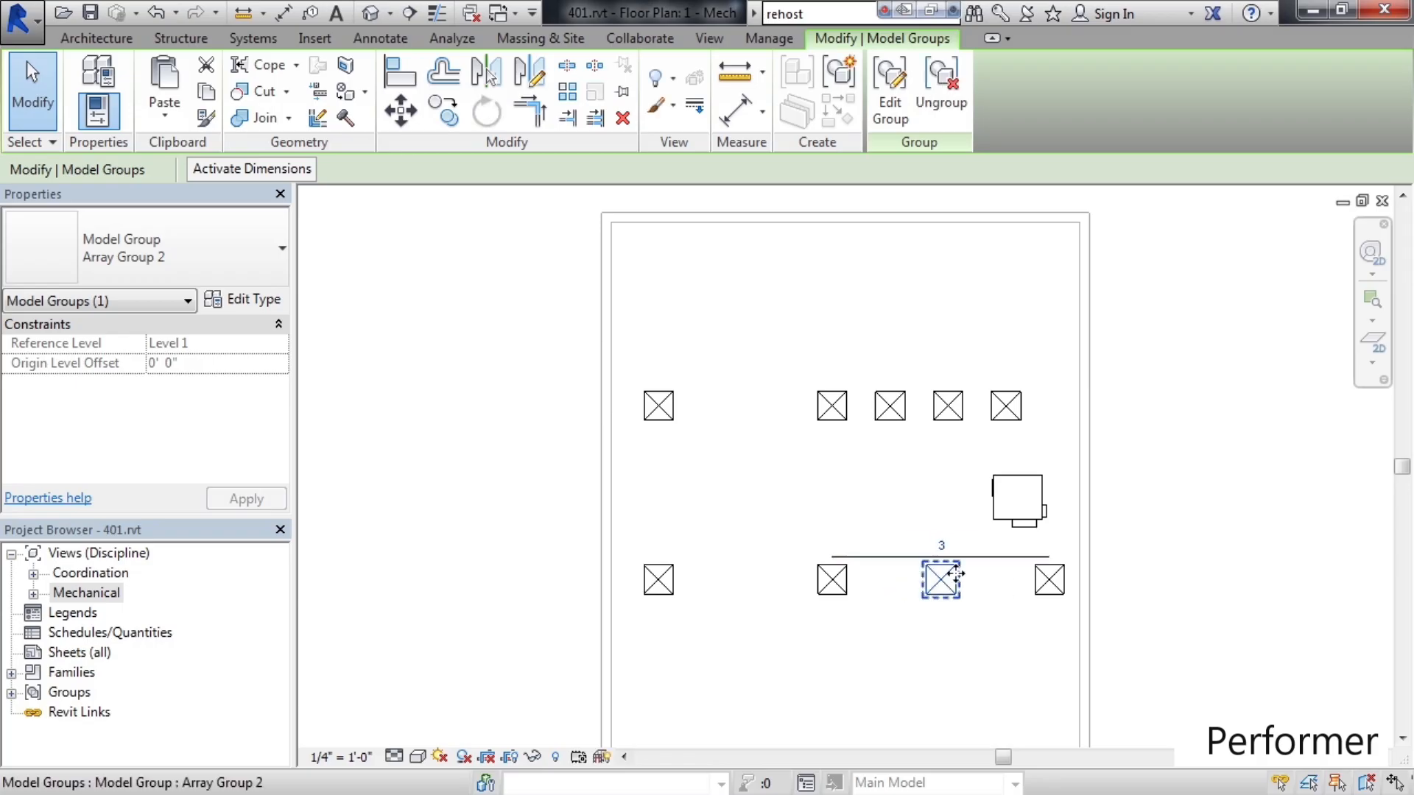
pyautogui.click(917, 665)
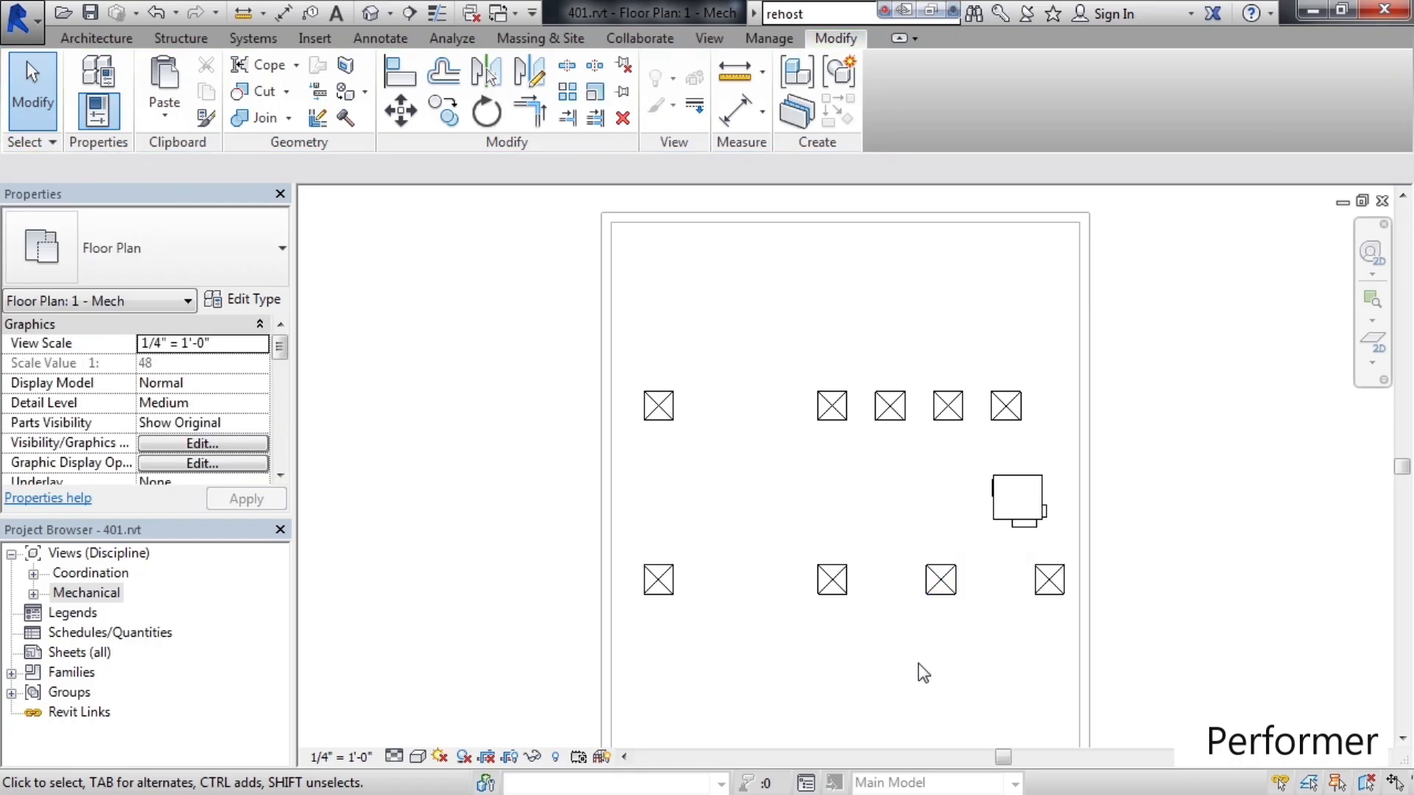